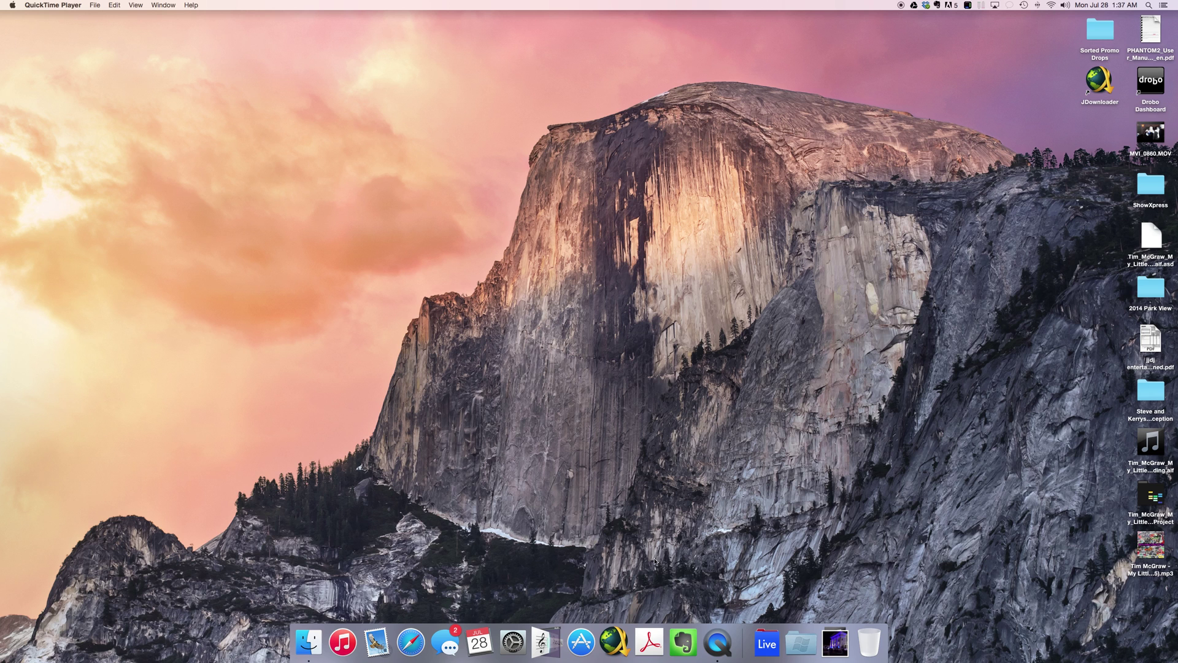
# Launch TheLightingController from the ShowXpress folder in the applications collection
pyautogui.click(768, 643)
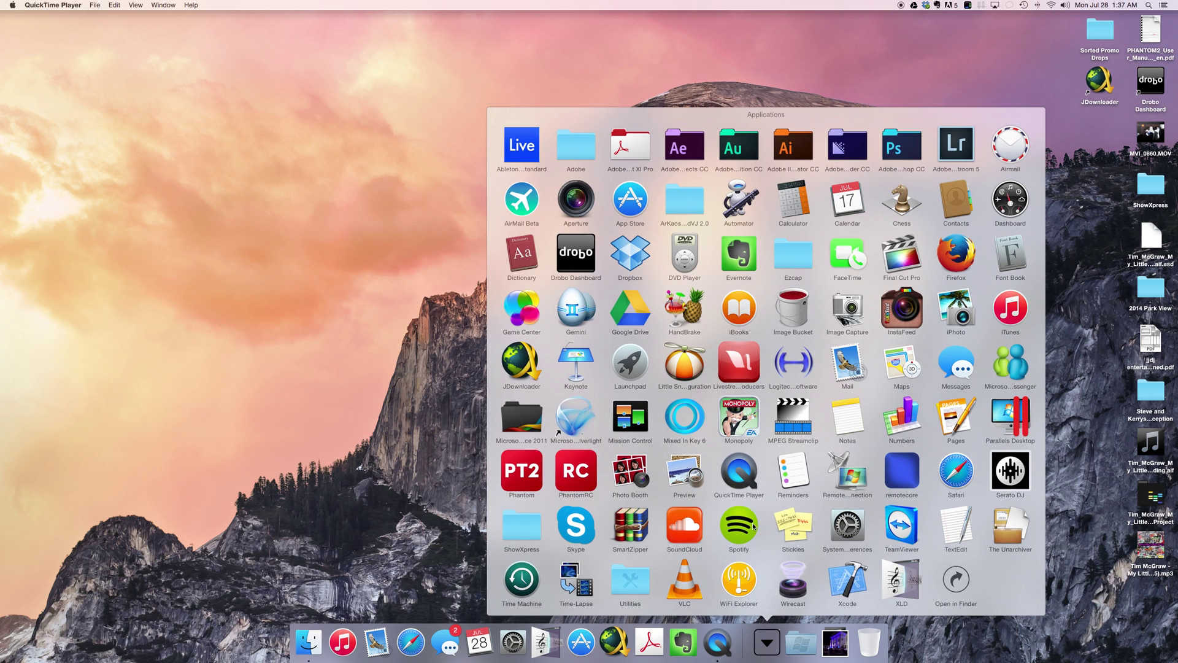
pyautogui.click(536, 529)
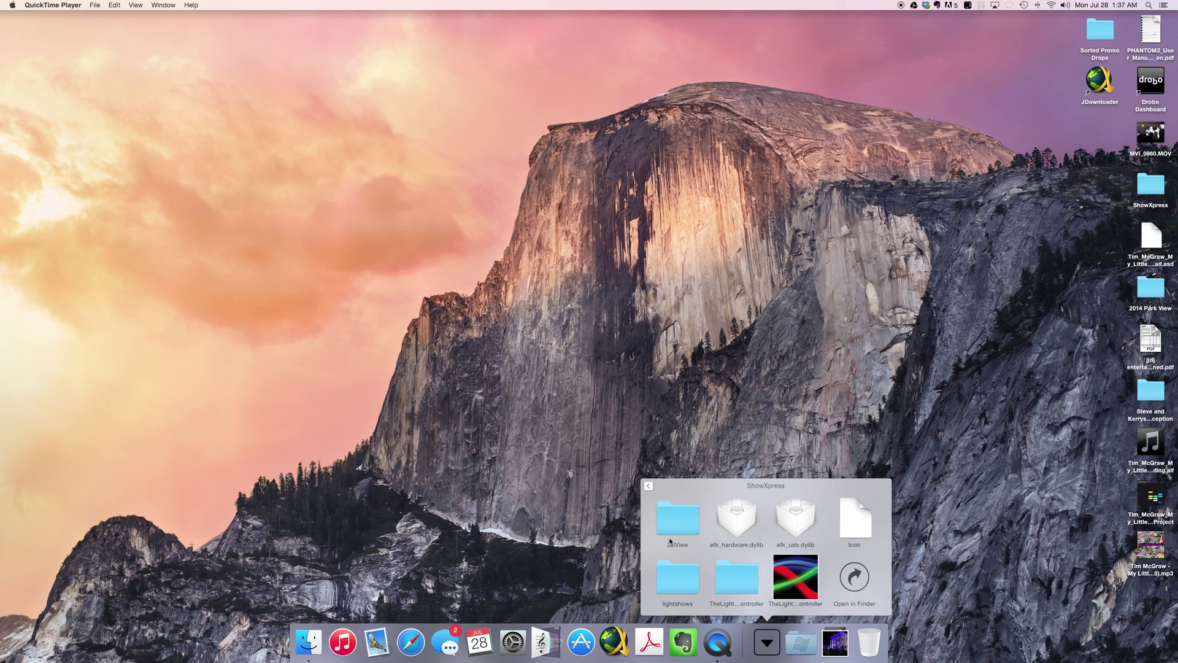
pyautogui.click(760, 573)
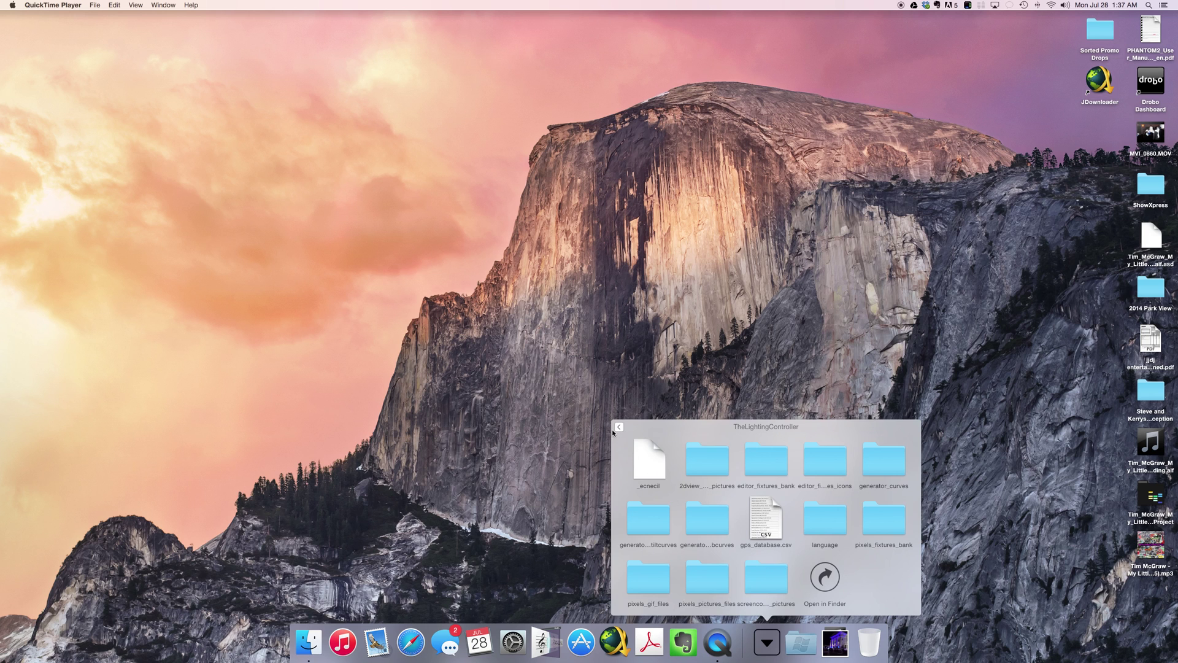
pyautogui.click(616, 427)
pyautogui.click(739, 568)
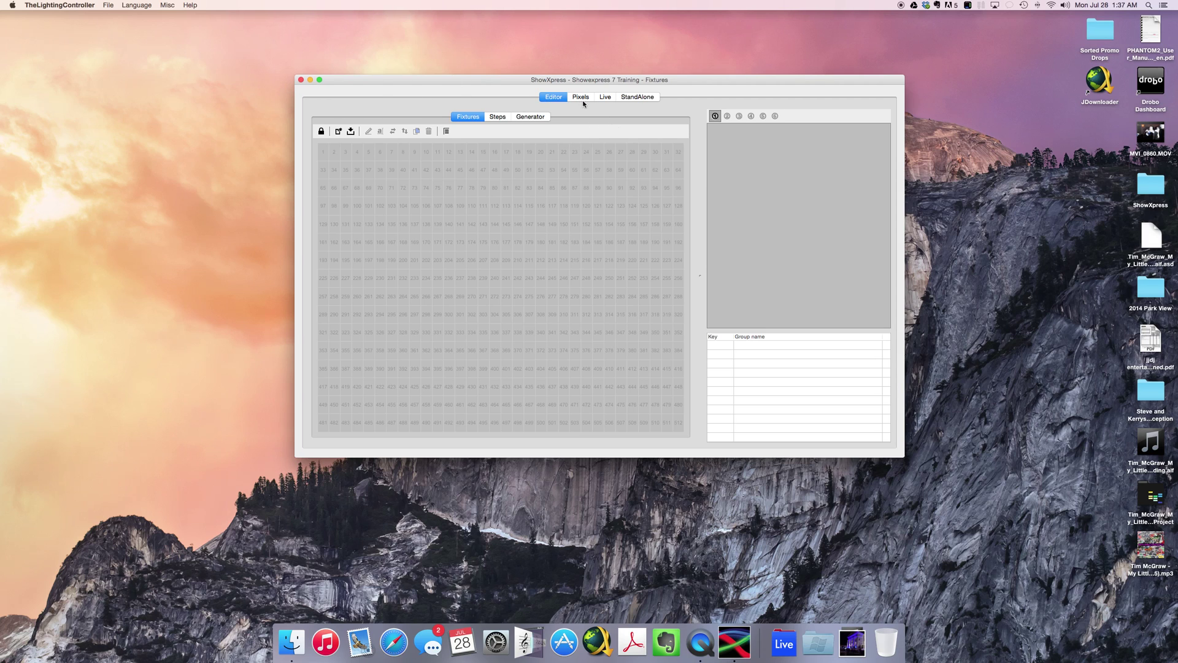
# View the Live page of the Showexpress 7 Training project and close the lighting software
pyautogui.click(605, 97)
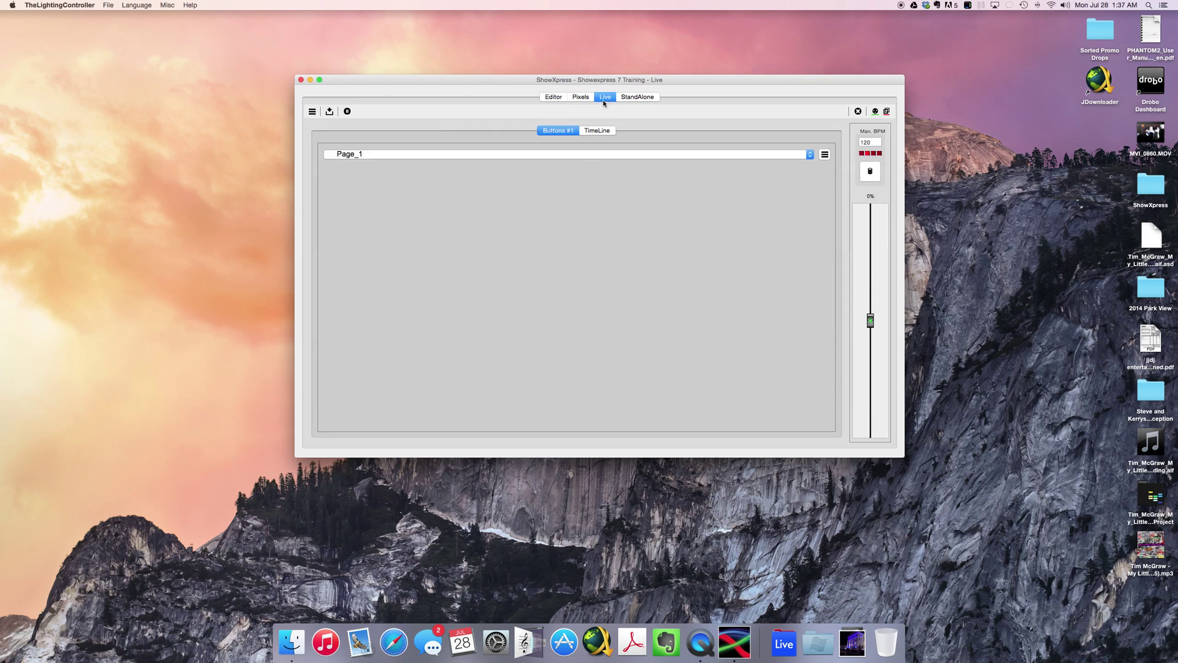
pyautogui.click(301, 79)
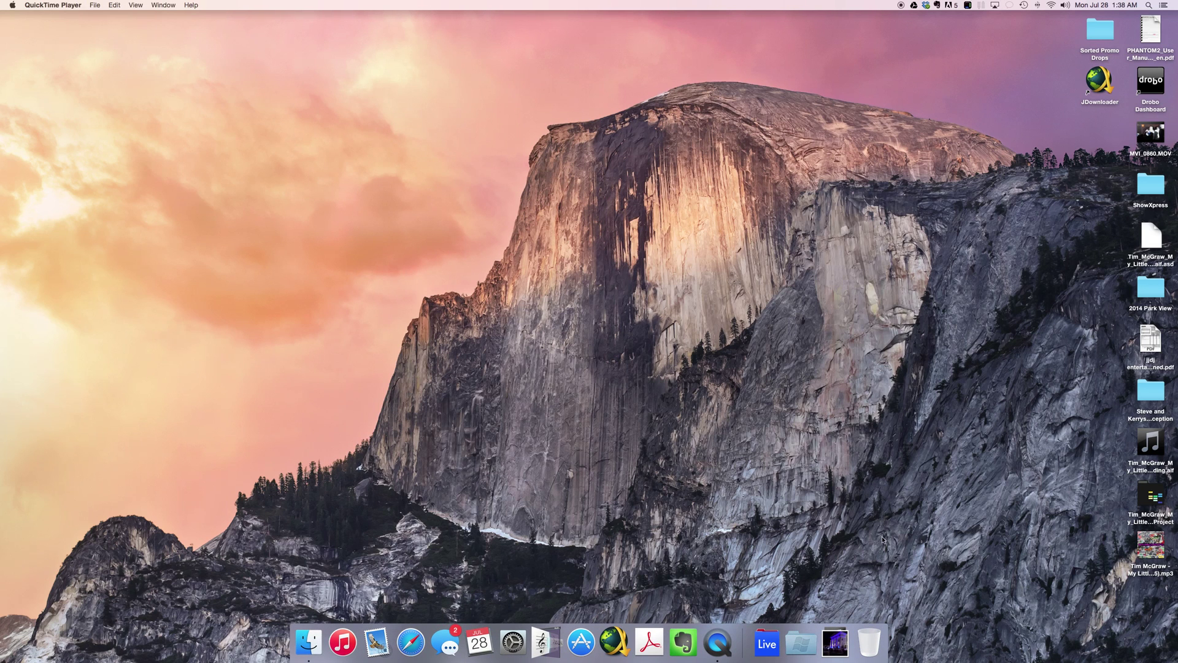
# Start TheLightingController again from the ShowXpress application folder
pyautogui.click(777, 650)
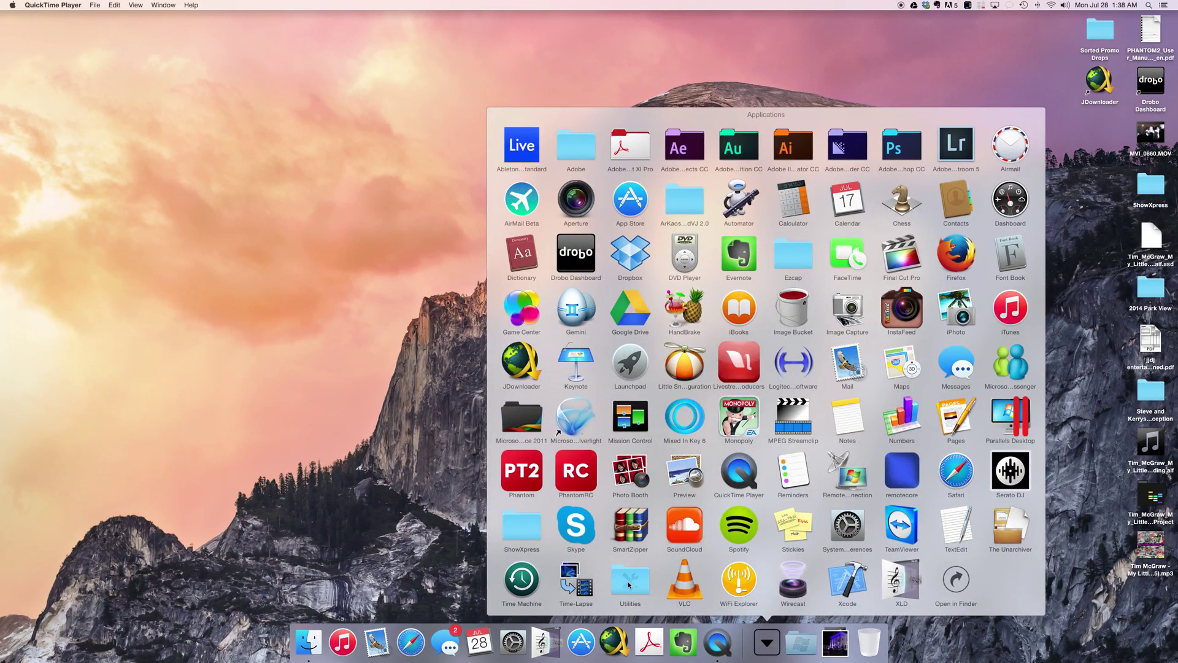
pyautogui.click(523, 527)
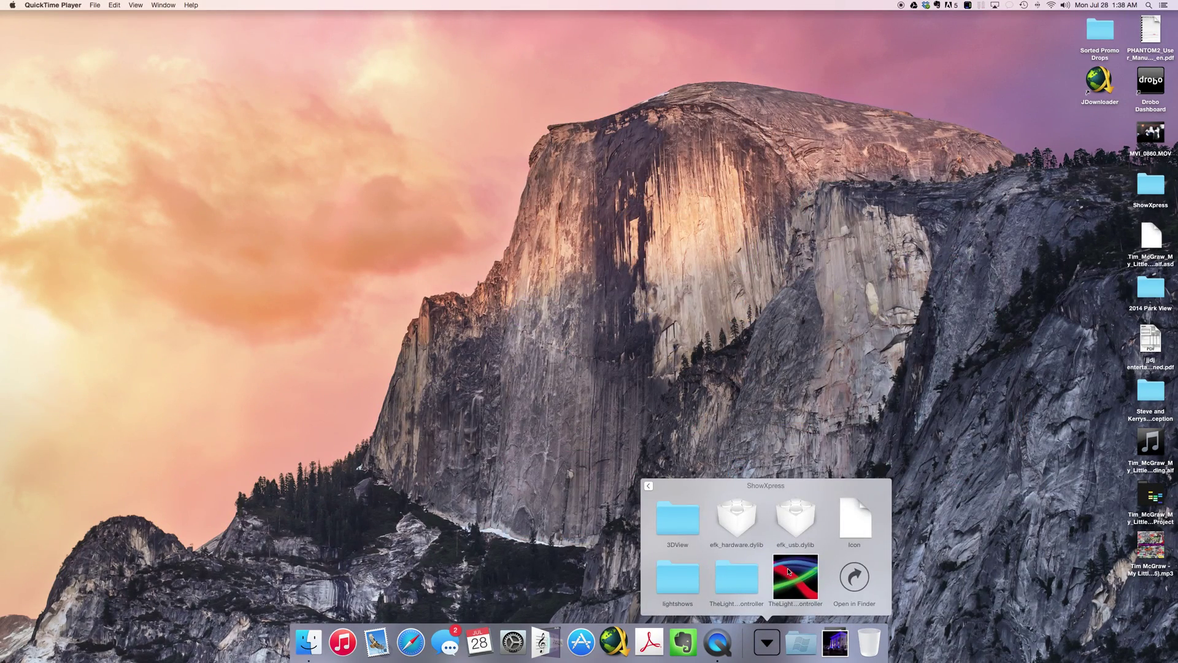
pyautogui.click(788, 571)
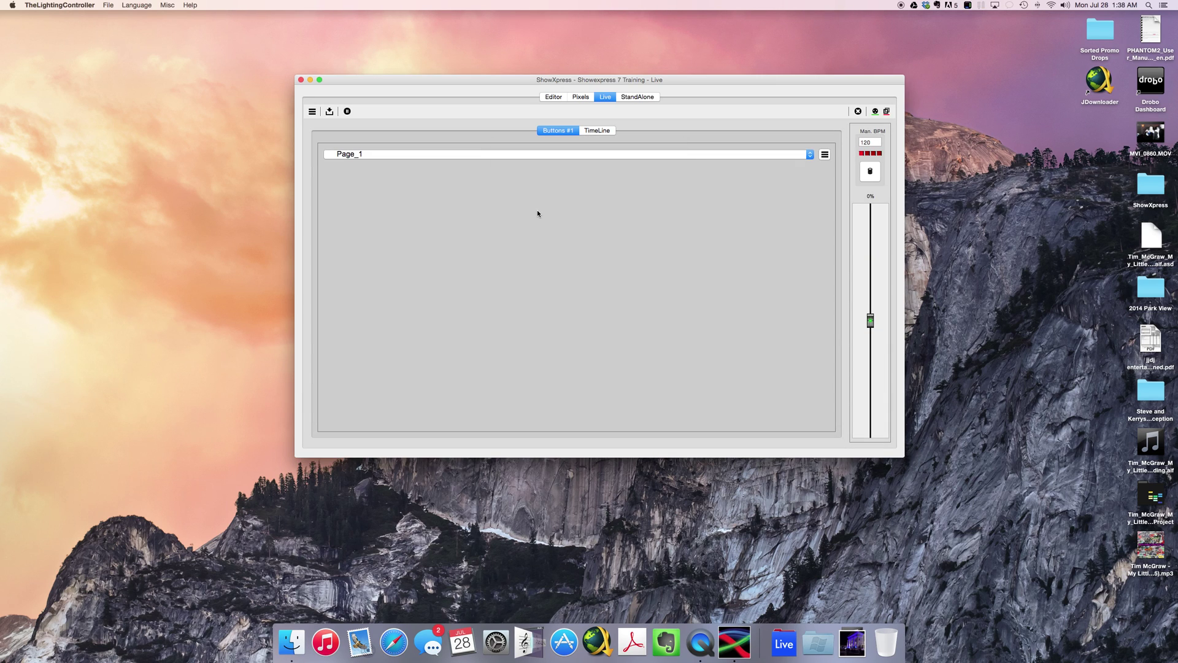
# Show the Editor page and enlarge the ShowXpress window to fill the screen
pyautogui.click(553, 97)
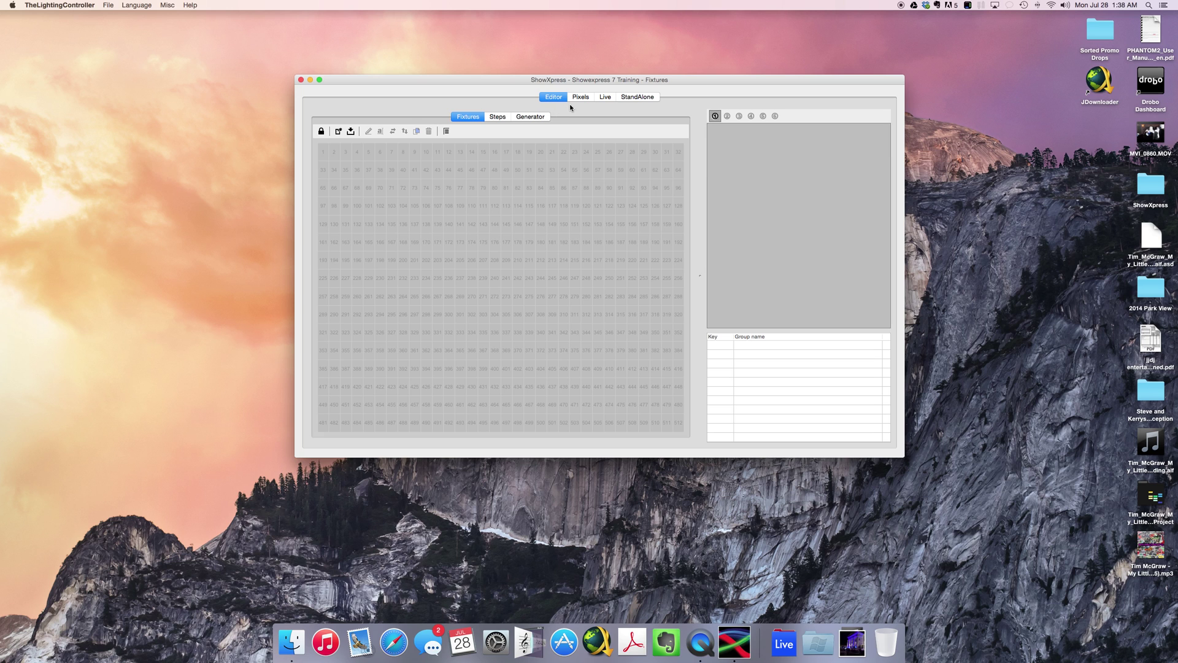
pyautogui.click(320, 80)
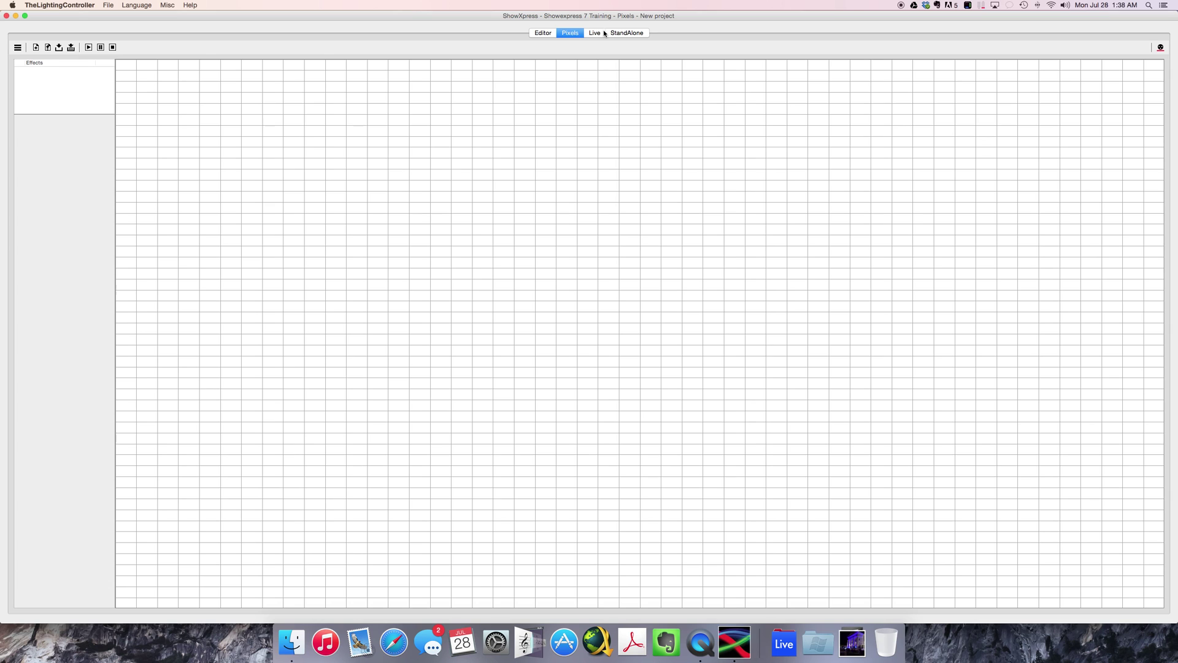
# Look through the Pixels, StandAlone and Live pages of the project
pyautogui.click(604, 33)
pyautogui.click(617, 33)
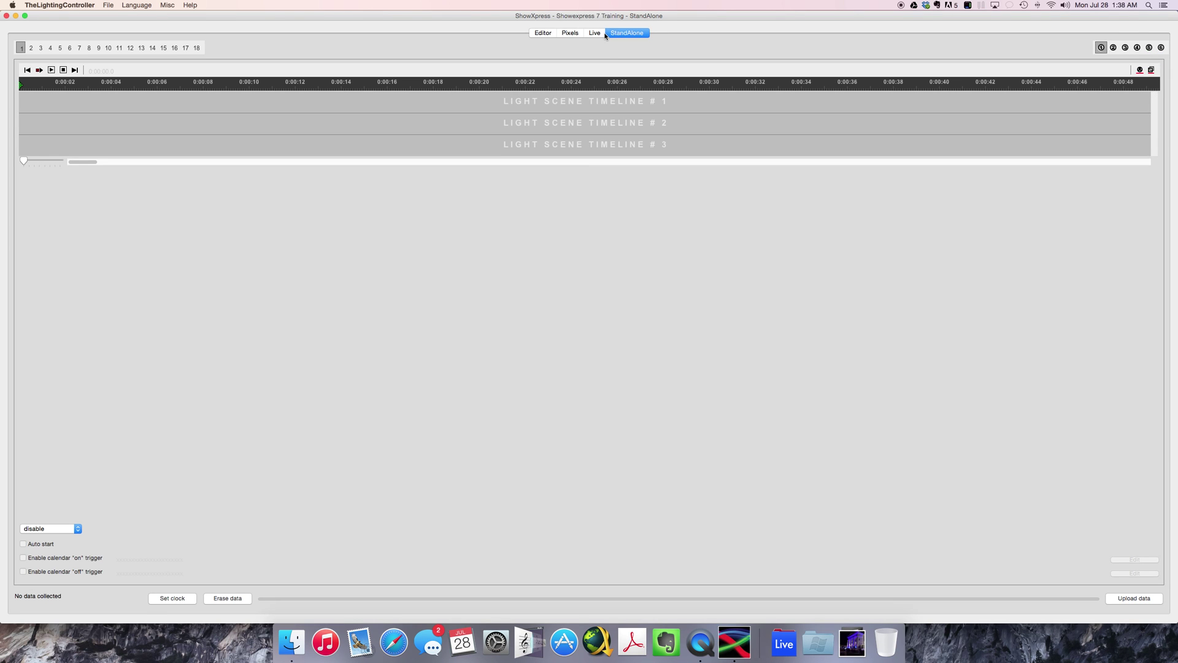
pyautogui.click(596, 34)
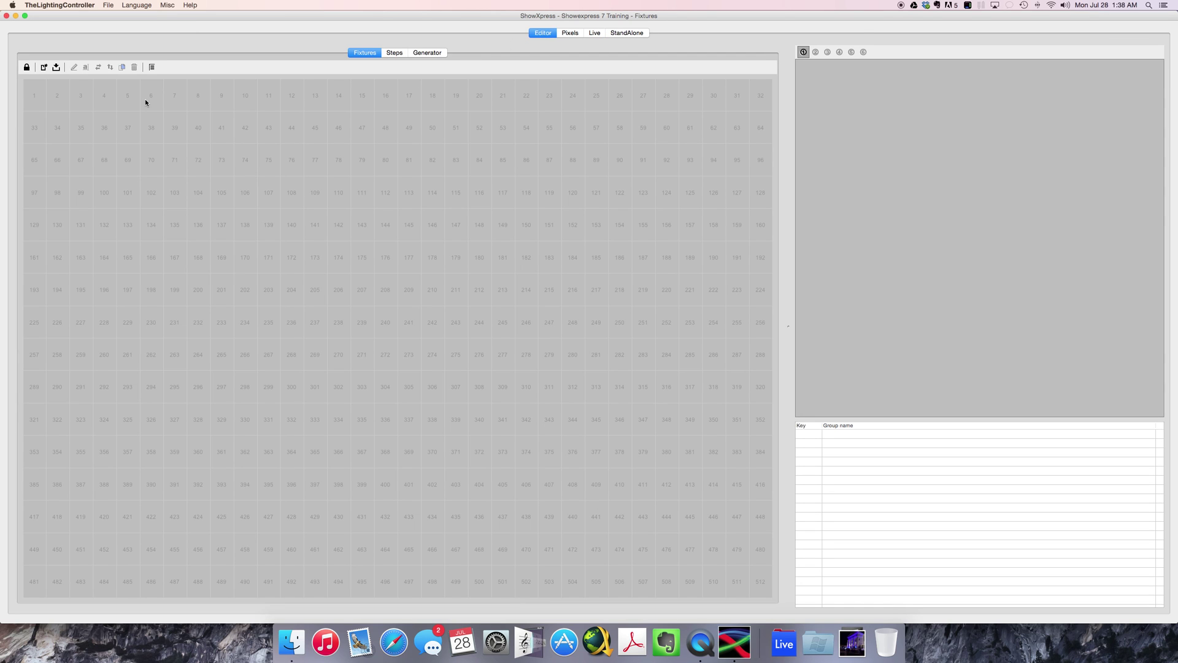
# Look at the editor's Steps and Generator pages and return to the Fixtures page
pyautogui.click(393, 54)
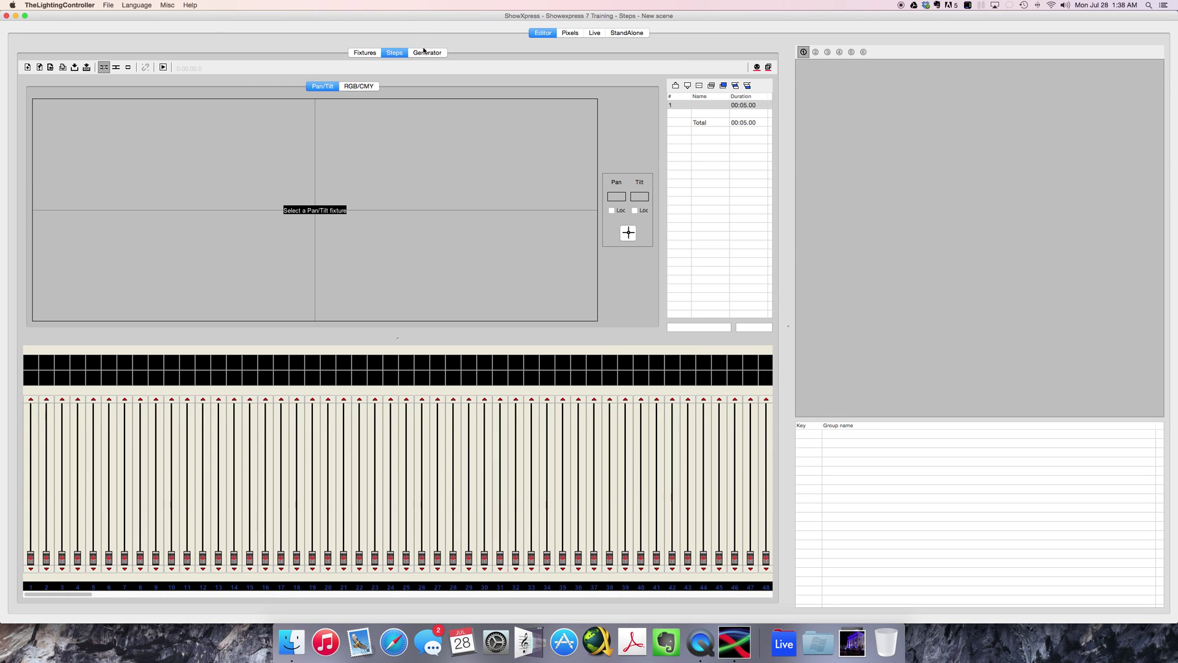
pyautogui.click(429, 53)
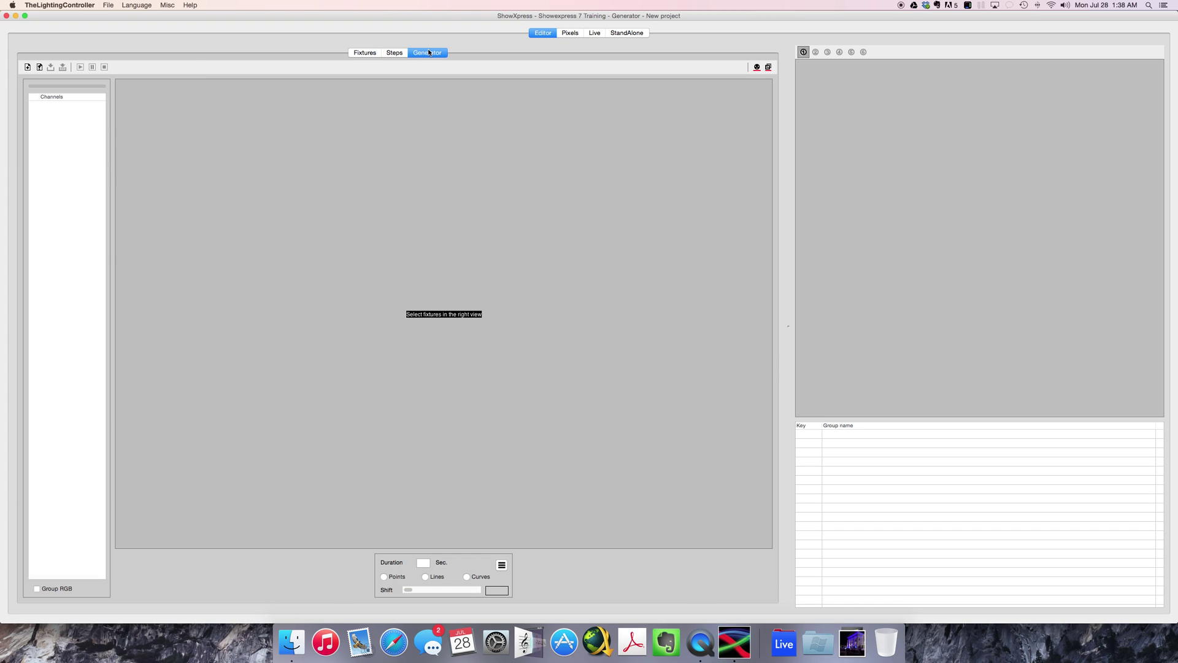
pyautogui.click(378, 52)
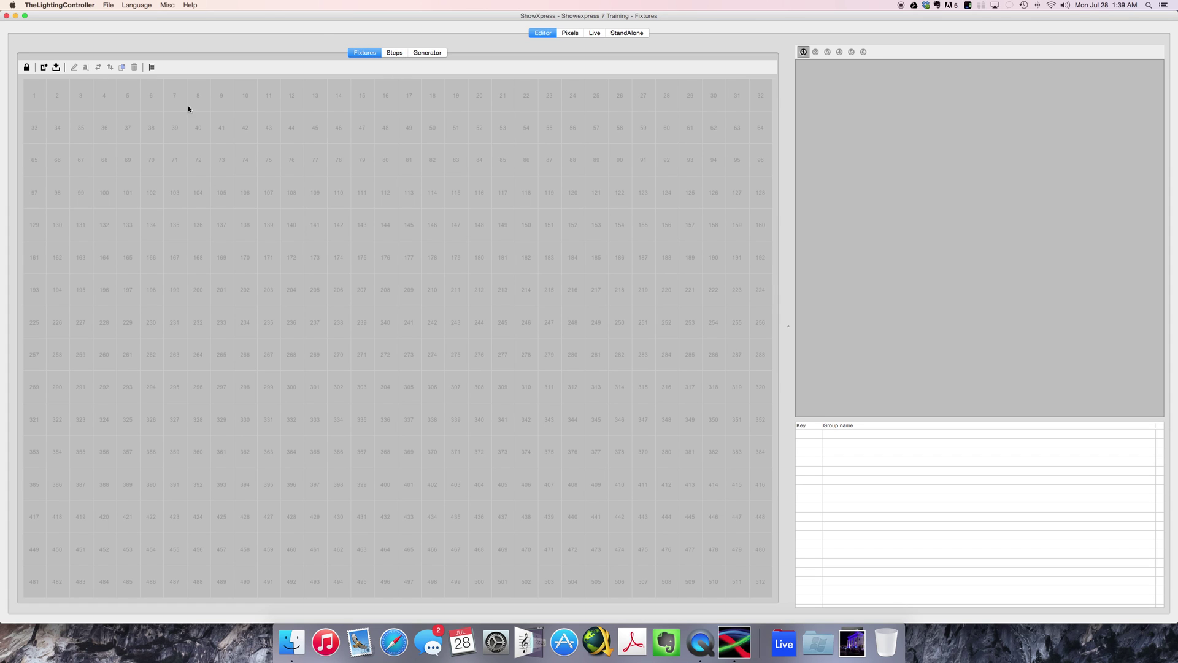
# Start adding fixtures and select MegaQaPar38(7ch) from the American Dj section of the fixture bank
pyautogui.click(44, 67)
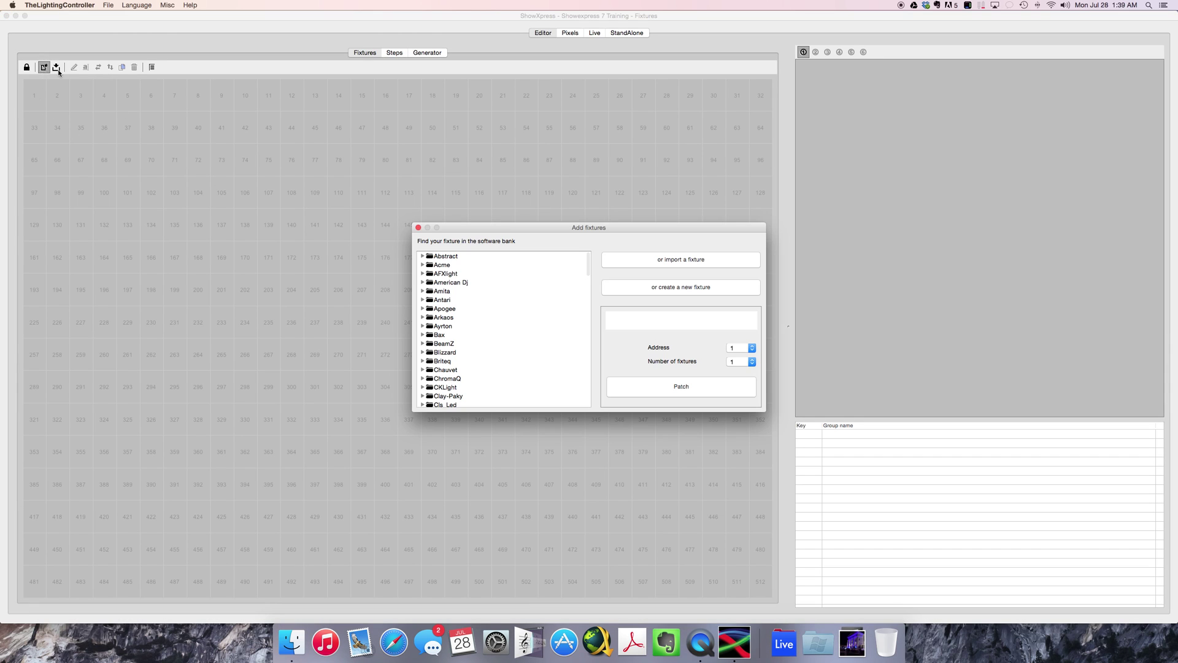
pyautogui.click(423, 283)
pyautogui.click(423, 282)
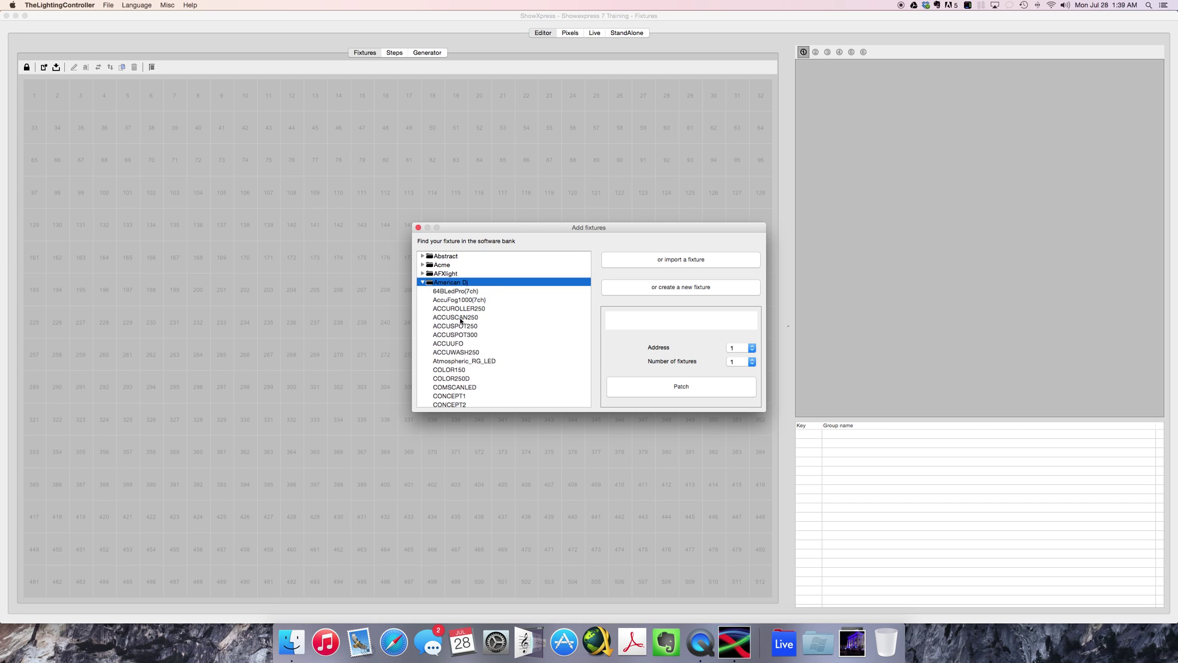
pyautogui.scroll(-15, 455, 356)
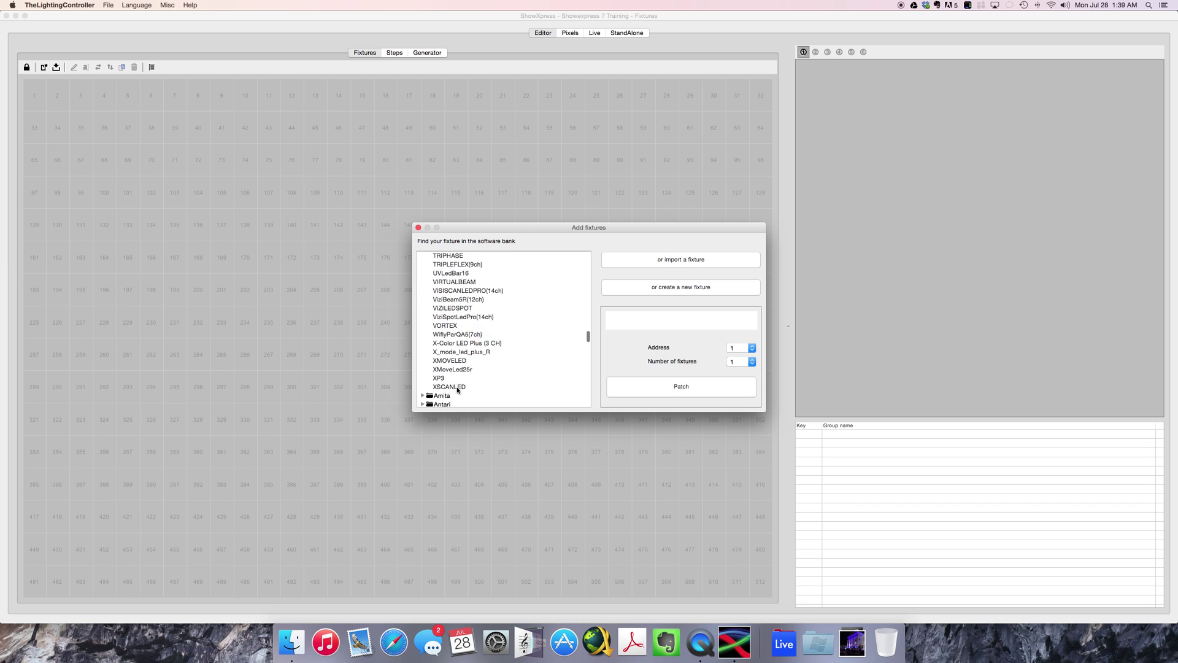
pyautogui.scroll(-15, 457, 390)
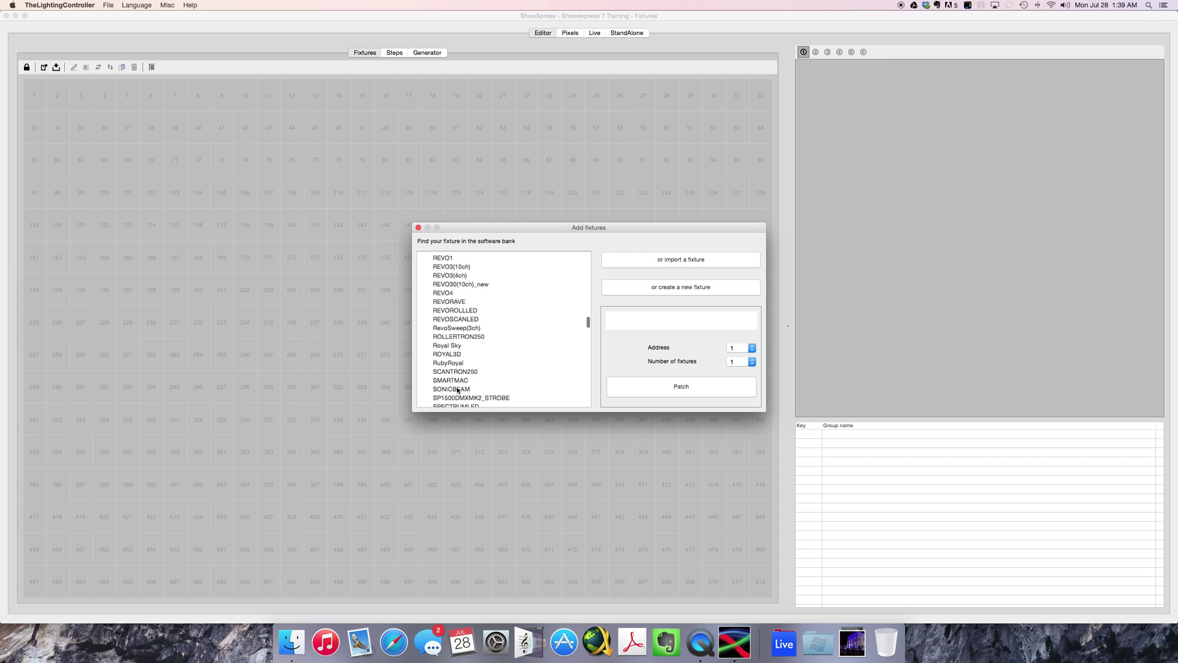
pyautogui.scroll(15, 458, 389)
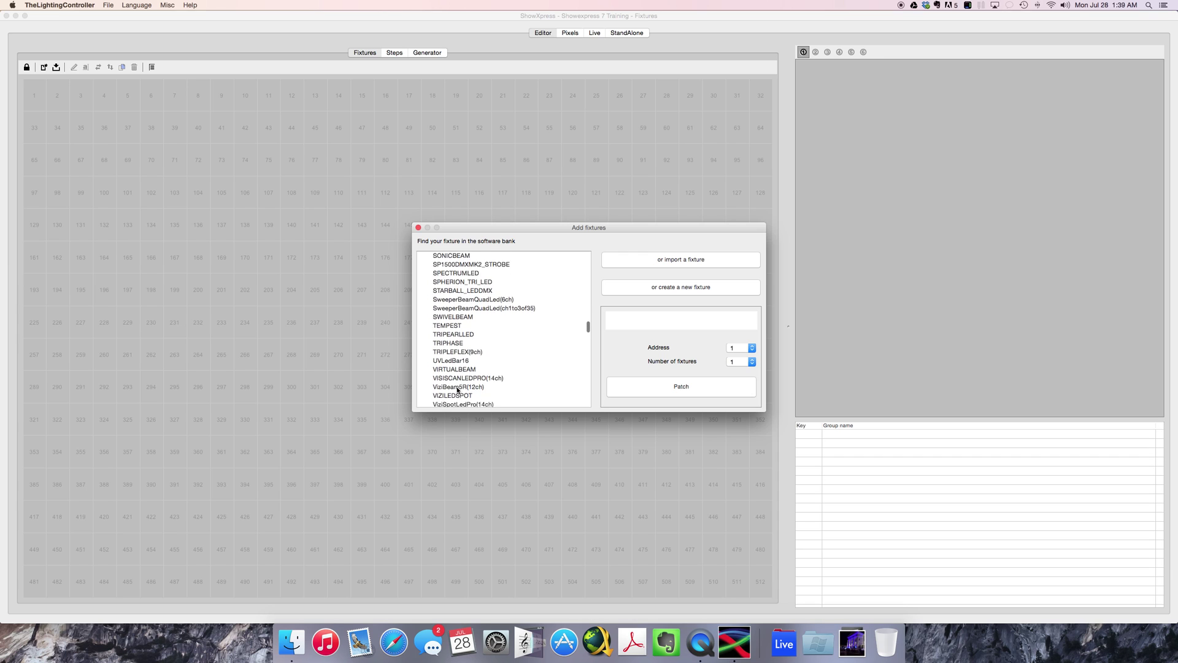
pyautogui.scroll(3, 457, 389)
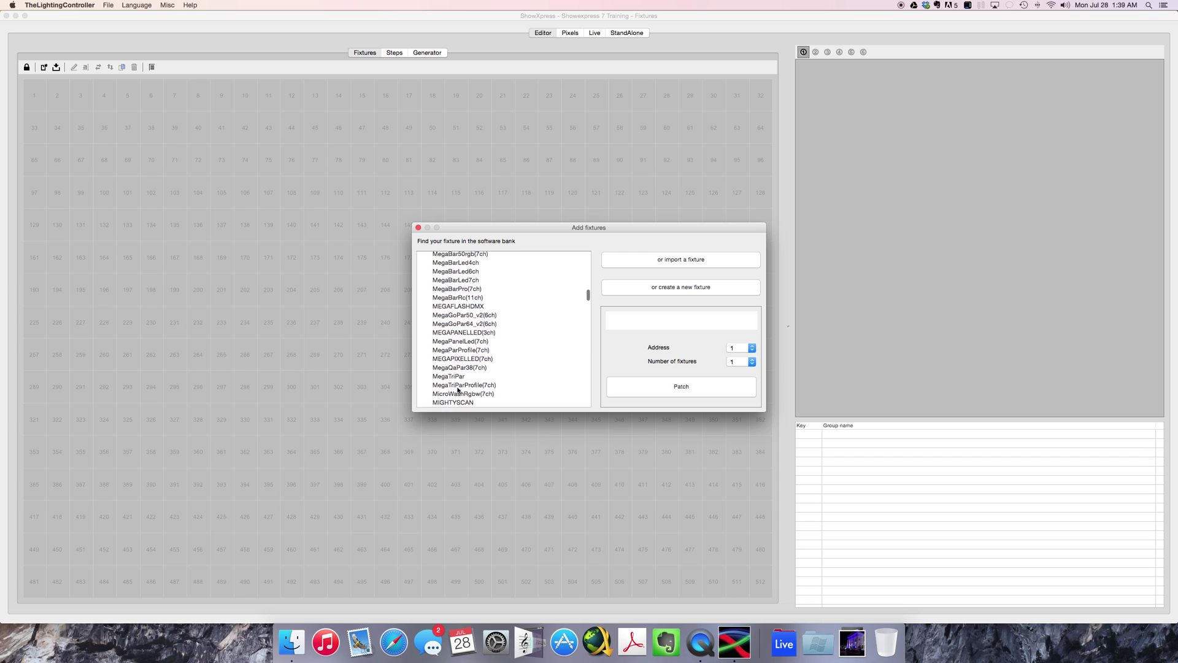
pyautogui.click(459, 370)
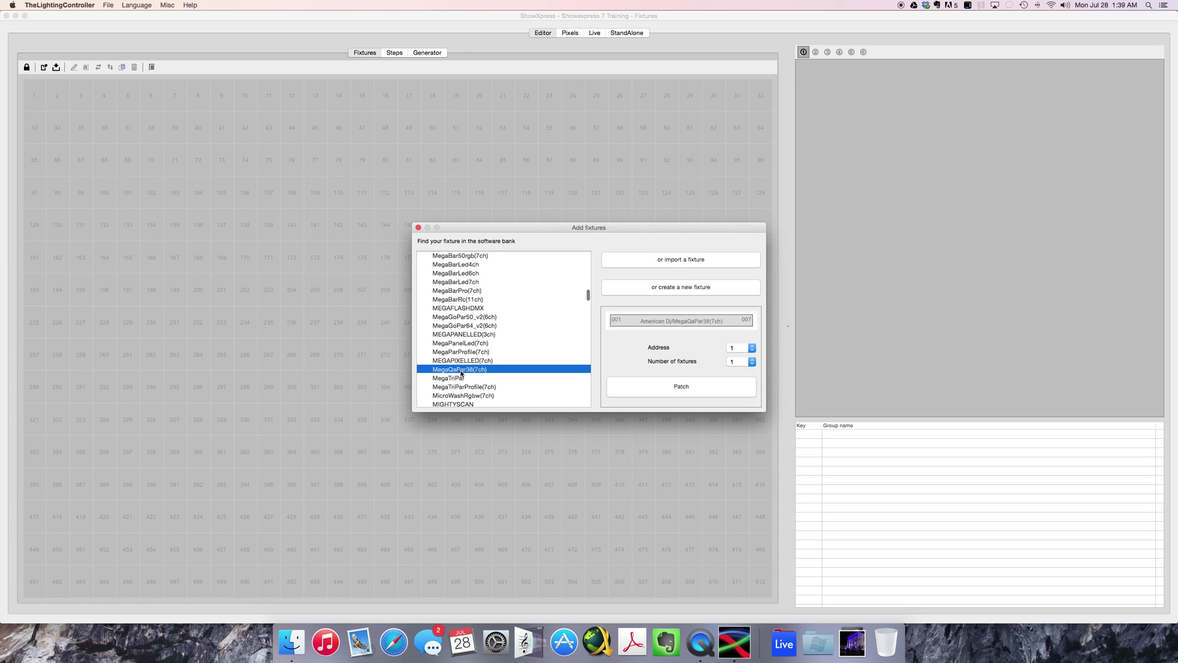
# Set the number of fixtures to 3 and patch the MegaQaPar38(7ch) fixtures from address 1
pyautogui.click(747, 362)
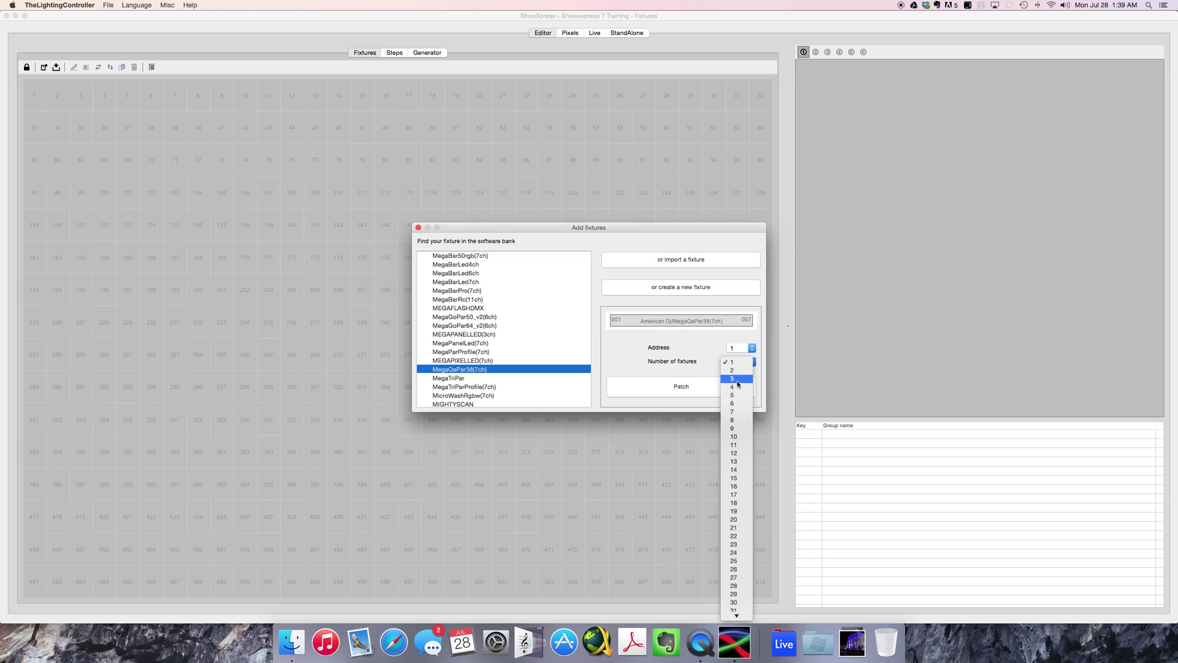
pyautogui.click(738, 384)
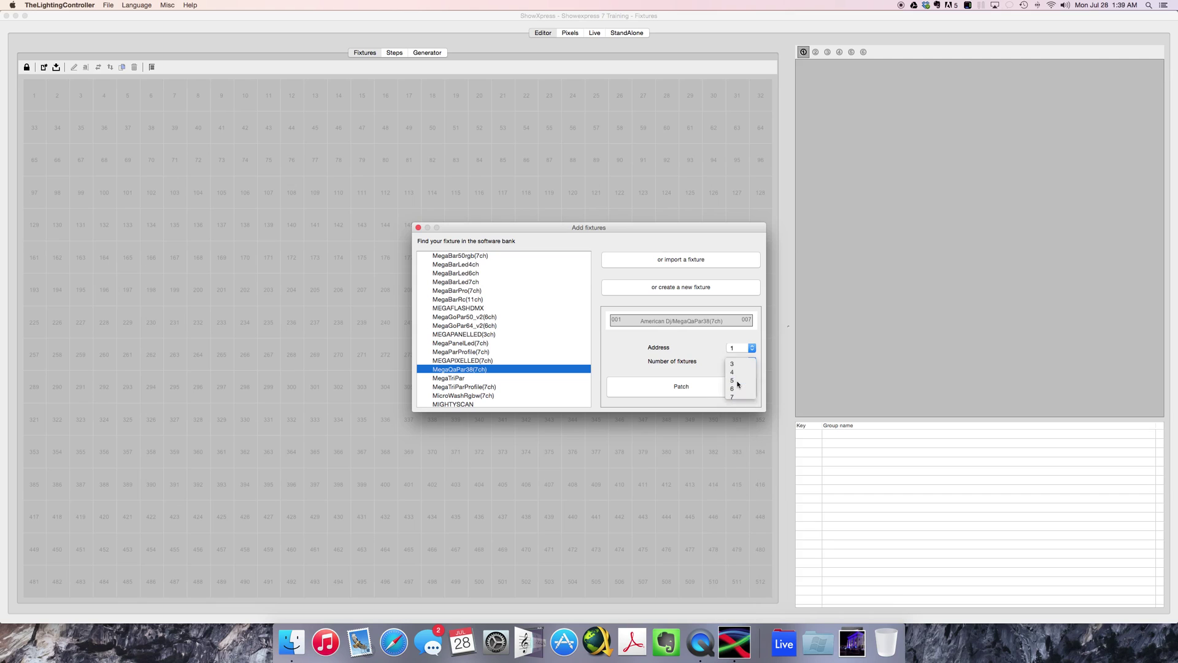
pyautogui.click(685, 387)
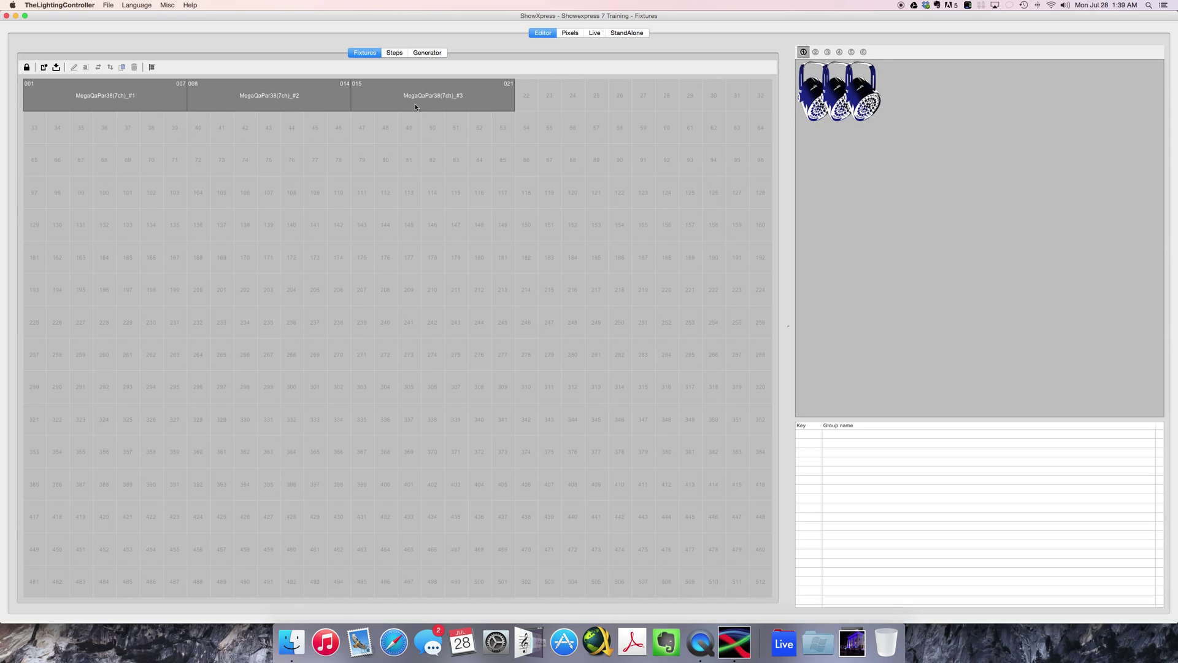
# Move MegaQaPar38 fixture #3 to start address 111, fixture #1 to 97 and fixture #2 to 170 in the patch grid
pyautogui.moveTo(415, 107); pyautogui.dragTo(415, 197)
pyautogui.moveTo(263, 111); pyautogui.dragTo(342, 128)
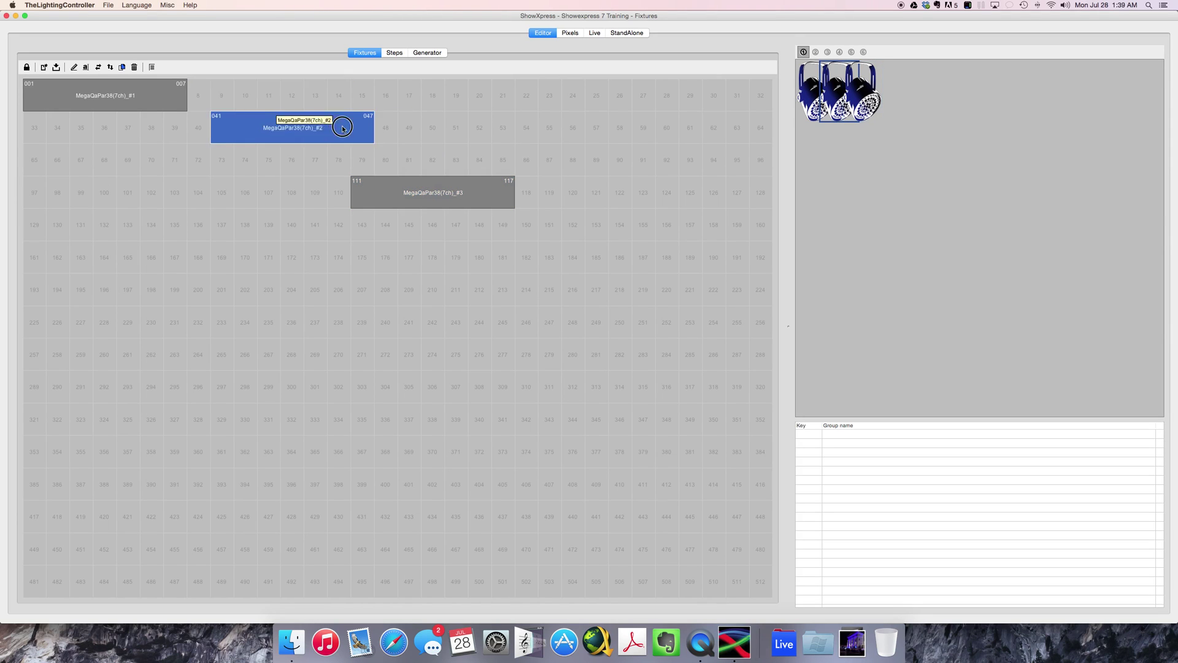
pyautogui.moveTo(123, 101); pyautogui.dragTo(306, 165)
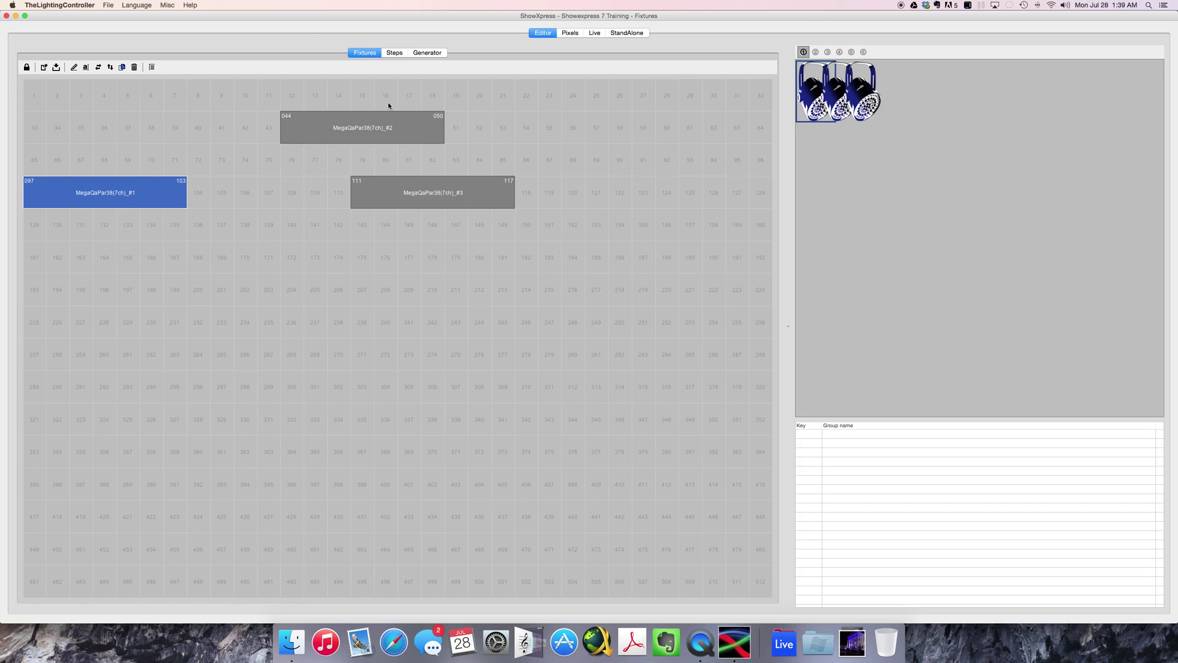
pyautogui.moveTo(348, 113); pyautogui.dragTo(302, 243)
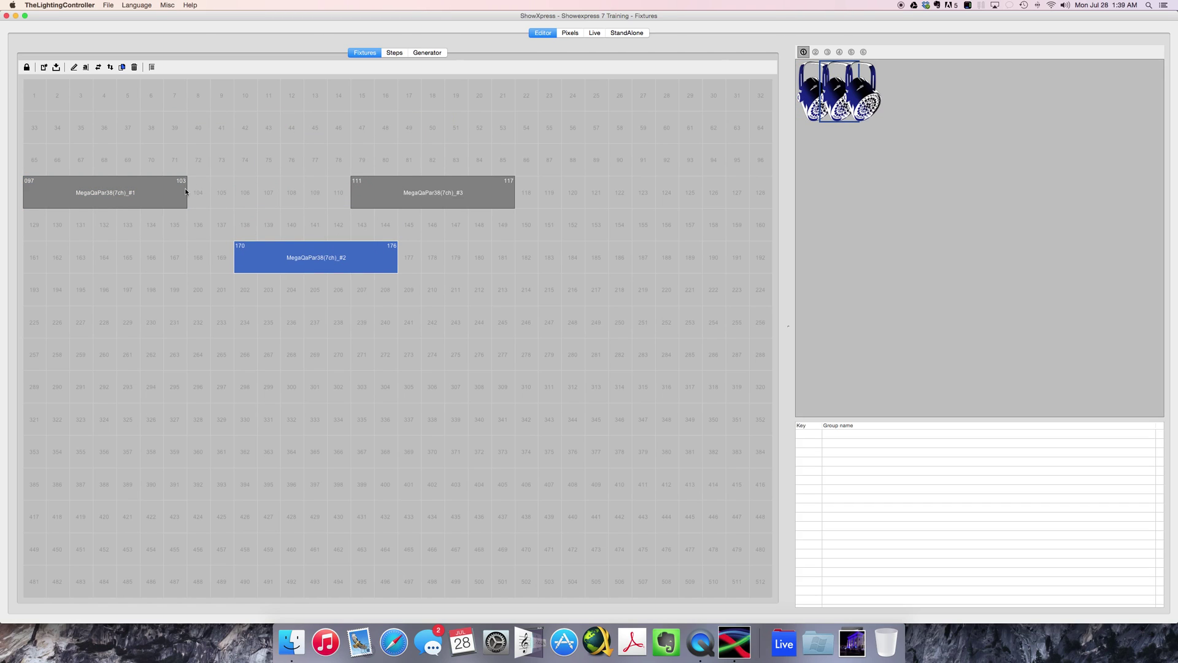
# Move fixtures #1, #2 and #3 back in sequence to start addresses 1, 8 and 15
pyautogui.moveTo(150, 181); pyautogui.dragTo(153, 94)
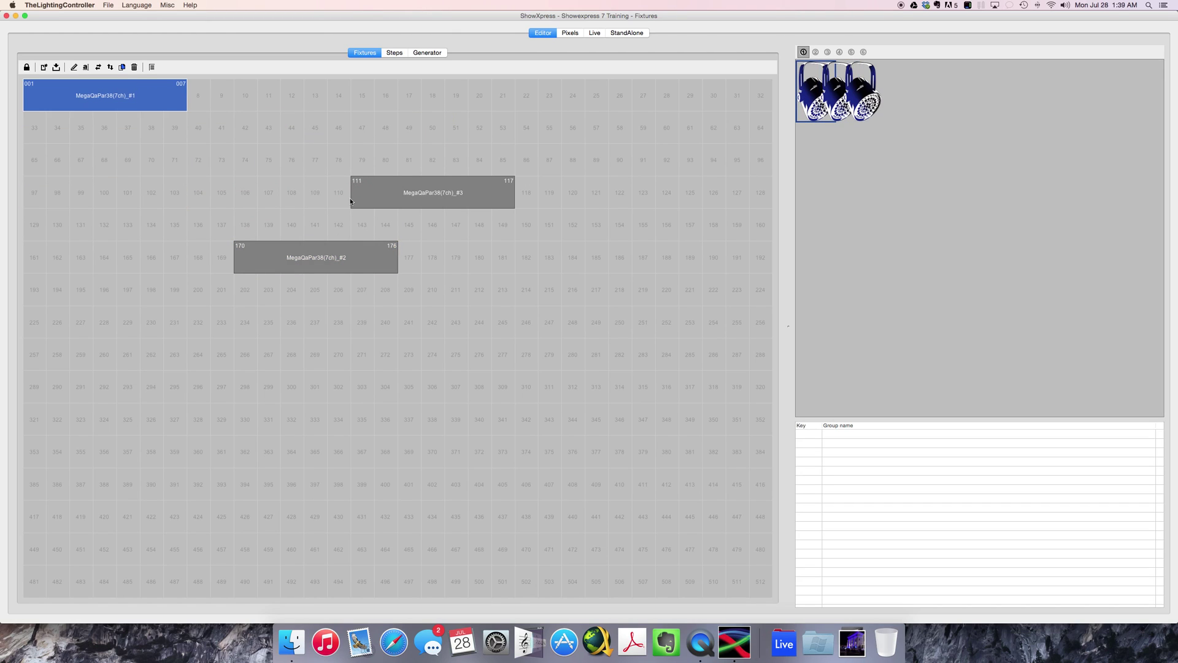
pyautogui.moveTo(331, 248); pyautogui.dragTo(279, 97)
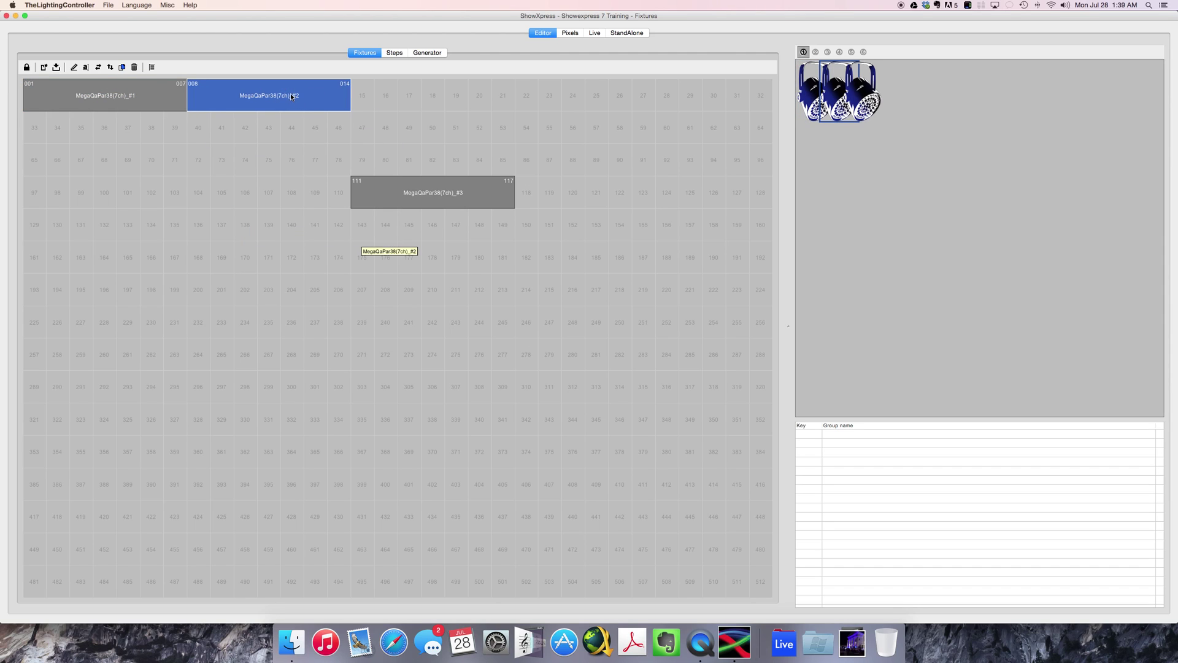
pyautogui.moveTo(423, 195); pyautogui.dragTo(425, 100)
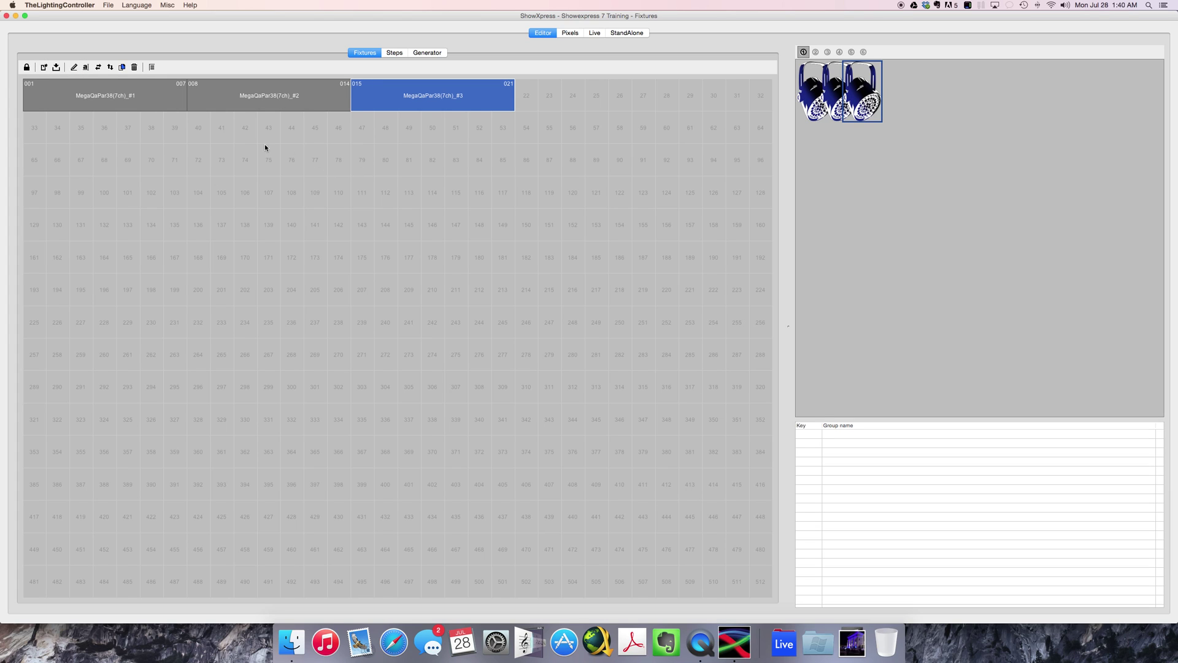
pyautogui.rightClick(433, 103)
pyautogui.click(182, 125)
# Start adding another fixture and select COLORado 1 Quad IP (ARC1) from Chauvet's PRO range in the fixture bank
pyautogui.click(43, 66)
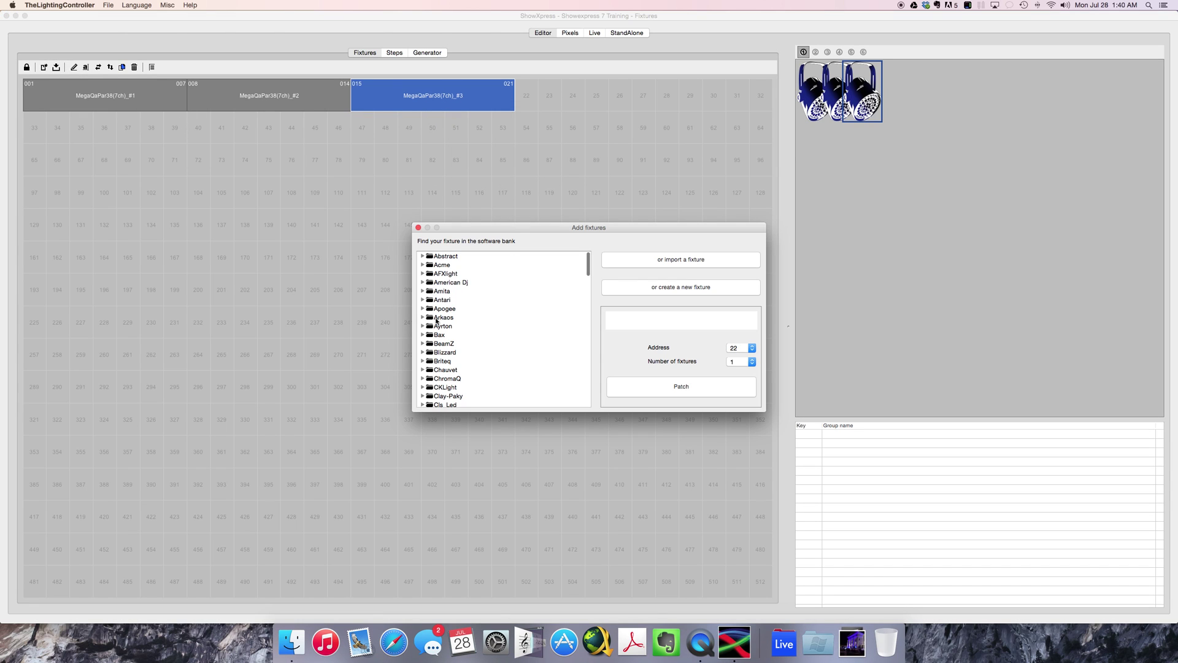
pyautogui.click(423, 370)
pyautogui.click(431, 386)
pyautogui.scroll(-5, 430, 386)
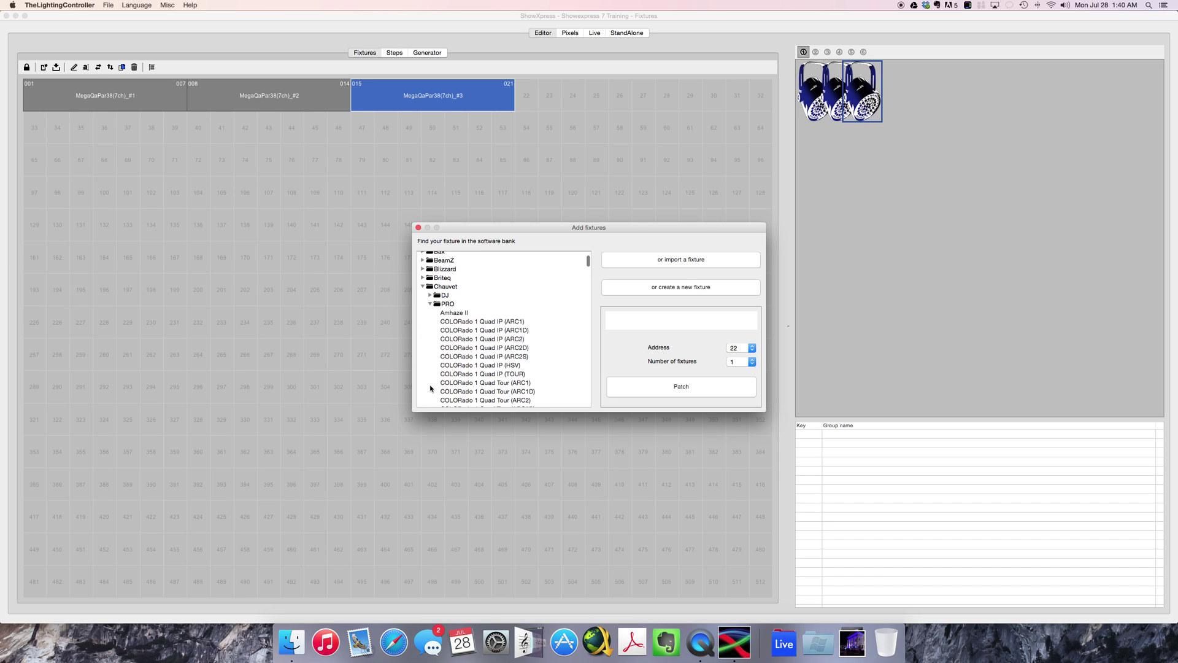
pyautogui.click(477, 321)
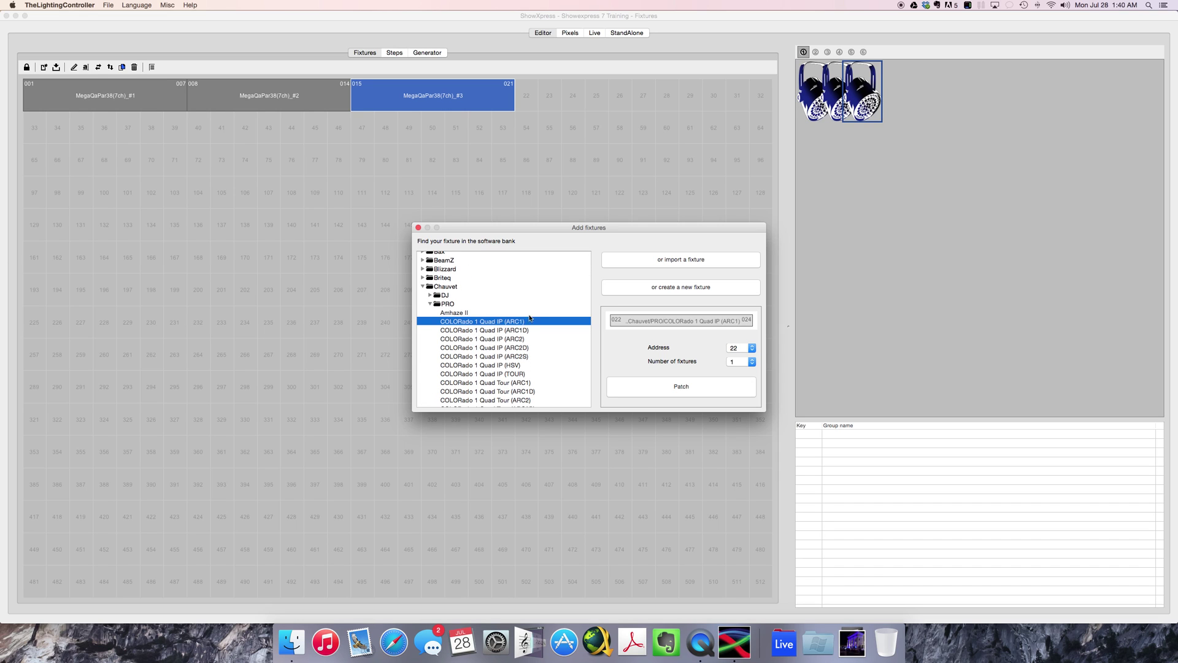
# Patch one COLORado 1 Quad IP (ARC1) at address 22 and remove MegaQaPar38 fixture #3 from the patch grid
pyautogui.click(691, 387)
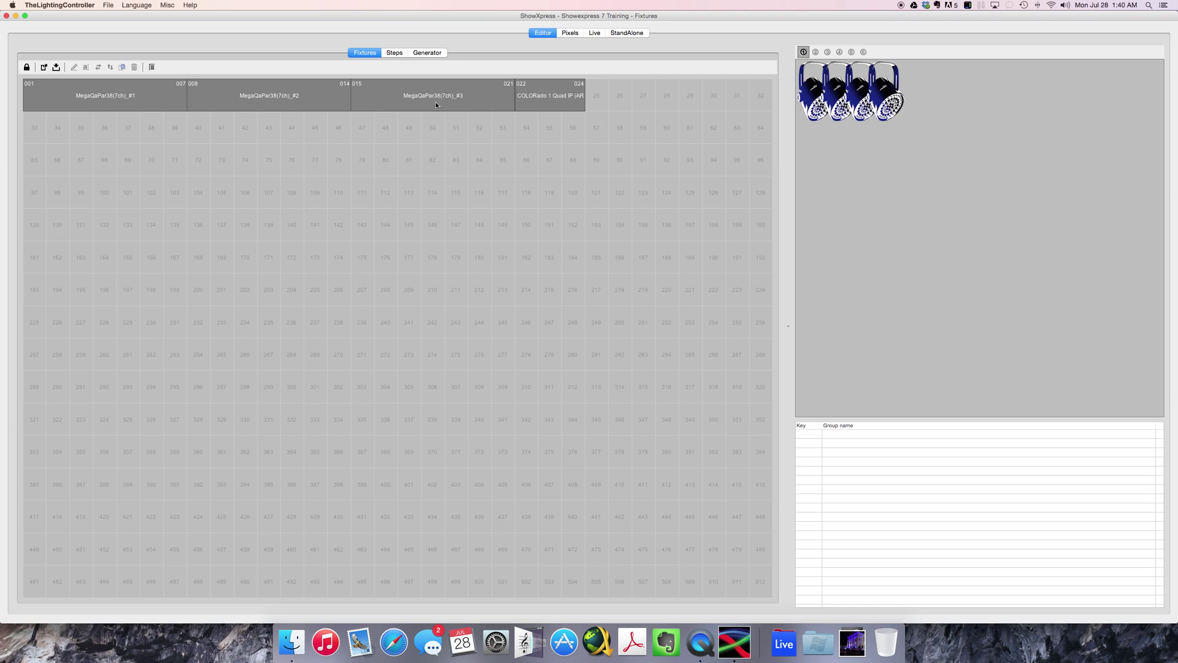
pyautogui.click(442, 102)
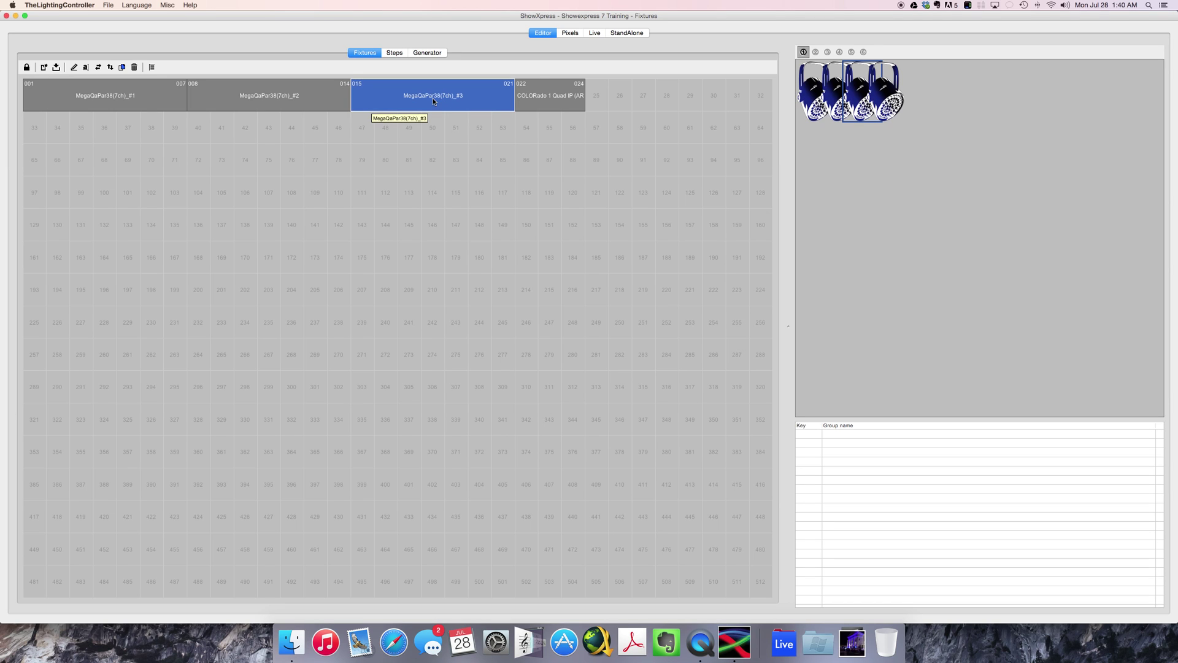
pyautogui.rightClick(436, 99)
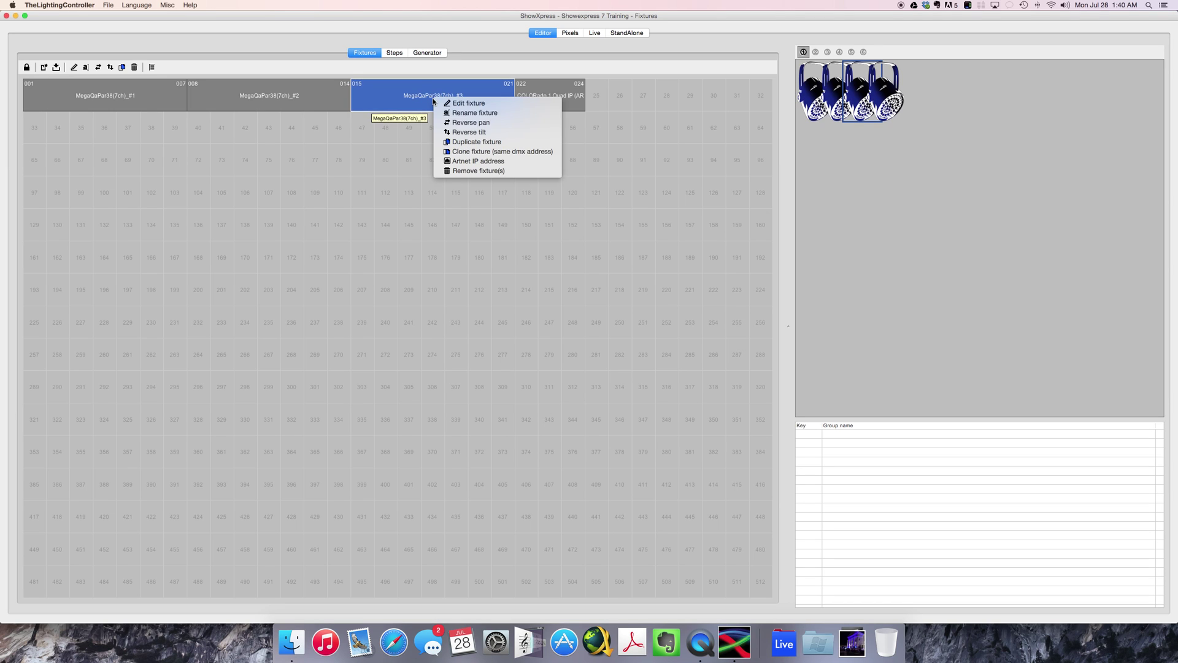
pyautogui.click(469, 170)
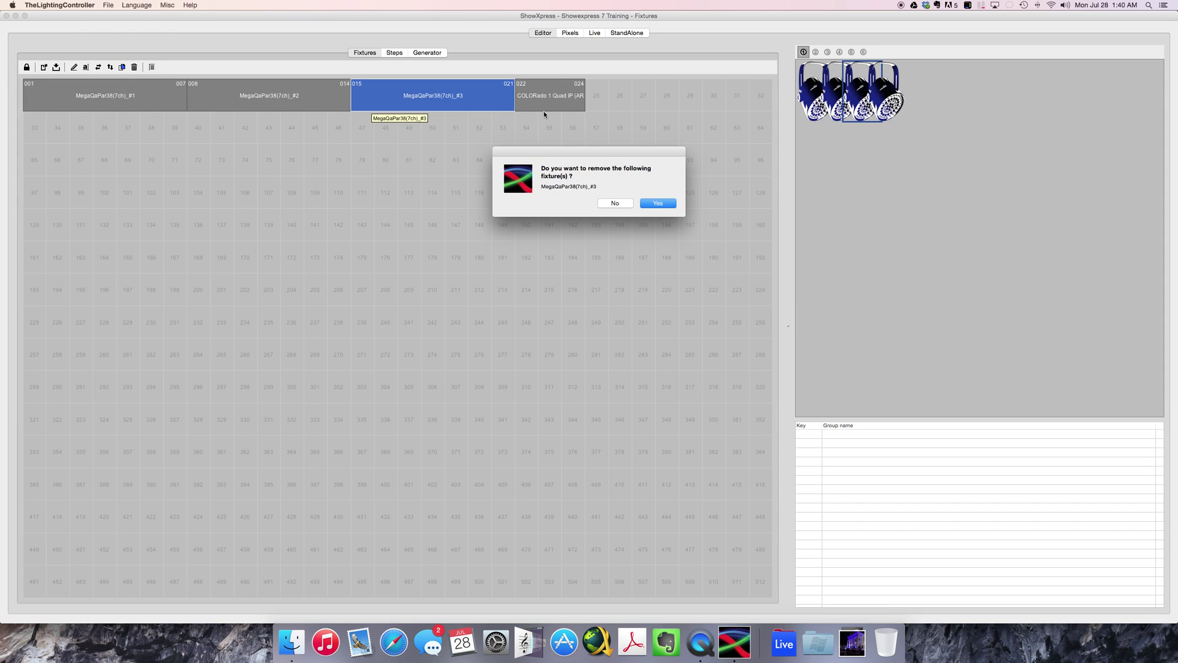
pyautogui.press('Return')
# Move the COLORado 1 Quad IP (ARC1) fixture to start address 15, directly after MegaQaPar38 fixture #2
pyautogui.moveTo(543, 98); pyautogui.dragTo(381, 97)
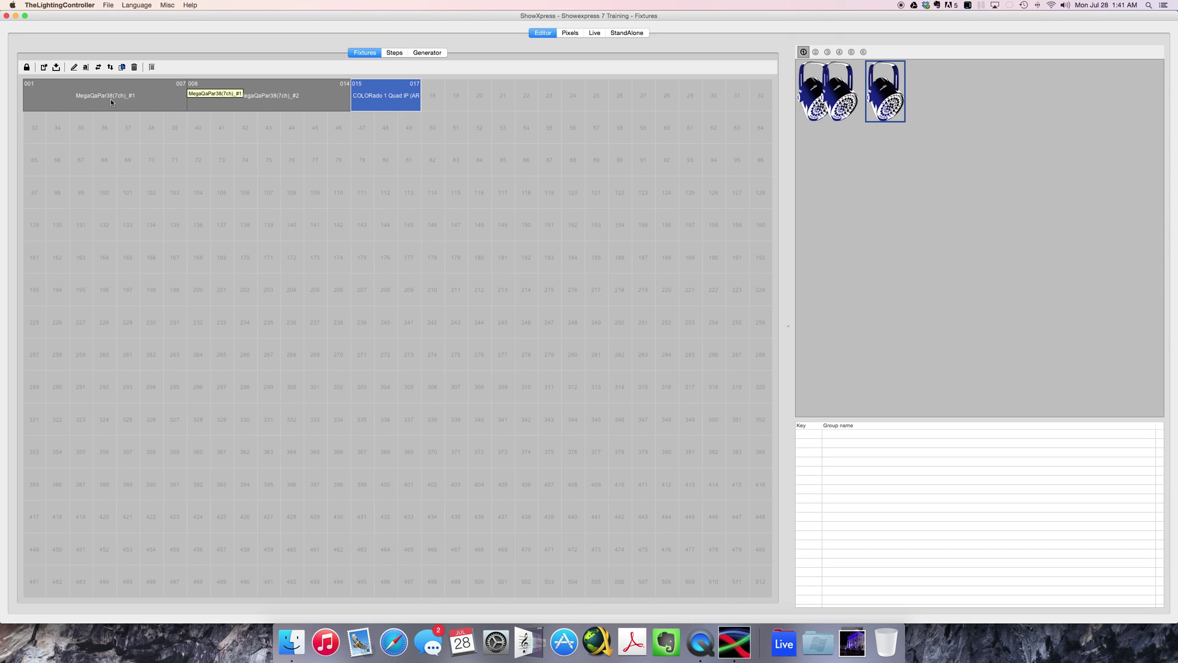
pyautogui.moveTo(111, 102)
pyautogui.mouseDown()
pyautogui.moveTo(103, 126)
pyautogui.moveTo(97, 106)
pyautogui.mouseUp()
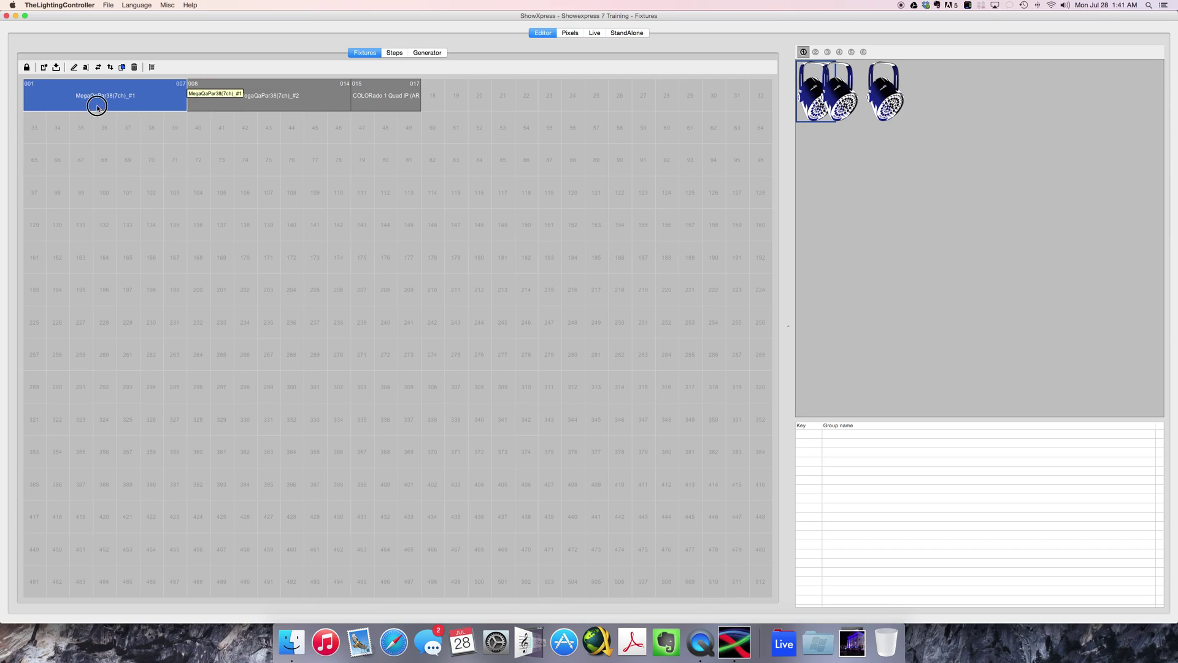
# Select MegaQaPar38 fixtures #1 and #2 together with the COLORado 1 Quad IP (ARC1) and remove all three from the patch
pyautogui.moveTo(276, 97)
pyautogui.mouseDown()
pyautogui.moveTo(271, 258)
pyautogui.moveTo(292, 90)
pyautogui.mouseUp()
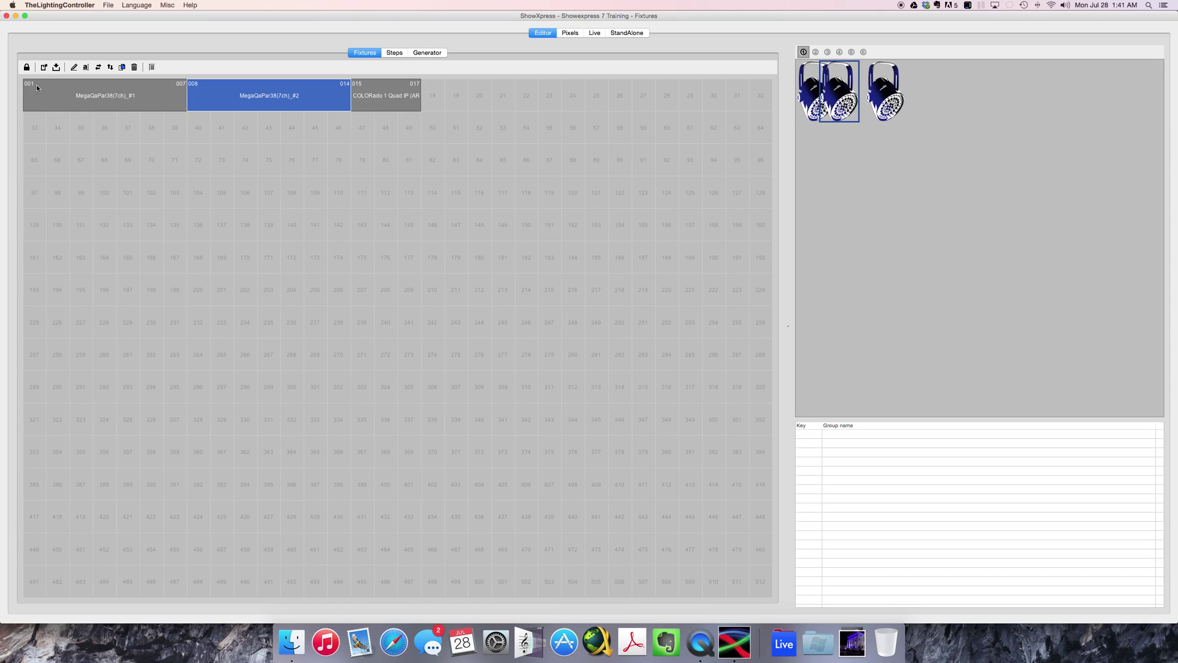
pyautogui.keyDown('shift'); pyautogui.click(77, 103); pyautogui.keyUp('shift')
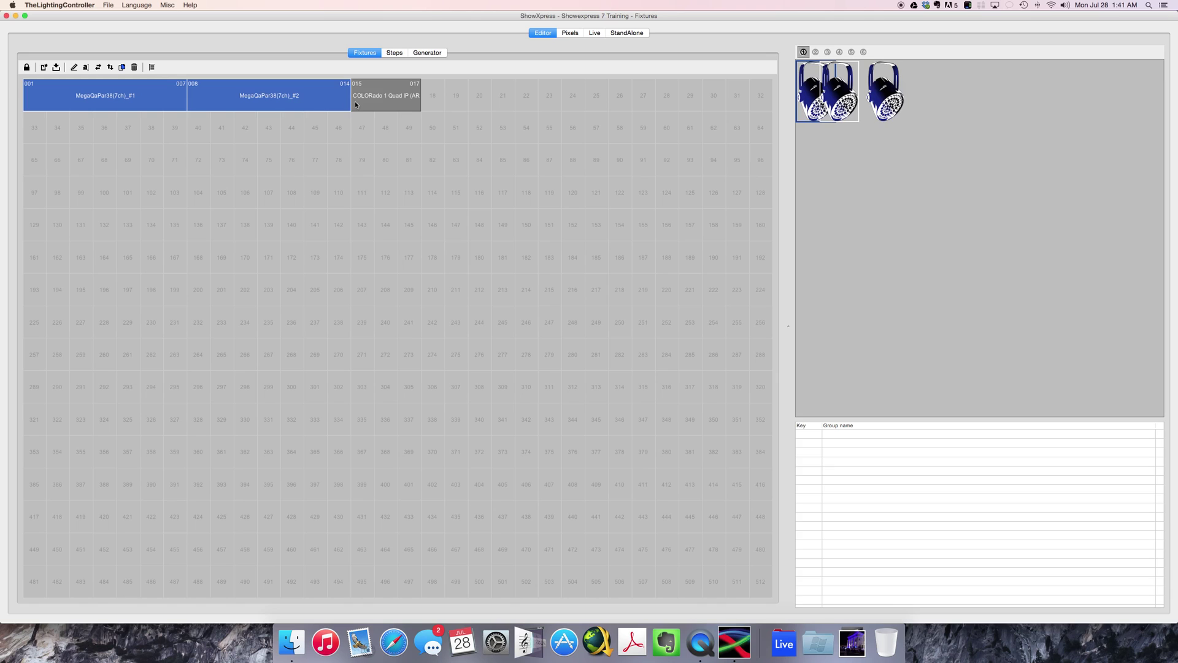
pyautogui.keyDown('shift'); pyautogui.click(378, 93); pyautogui.keyUp('shift')
pyautogui.rightClick(377, 90)
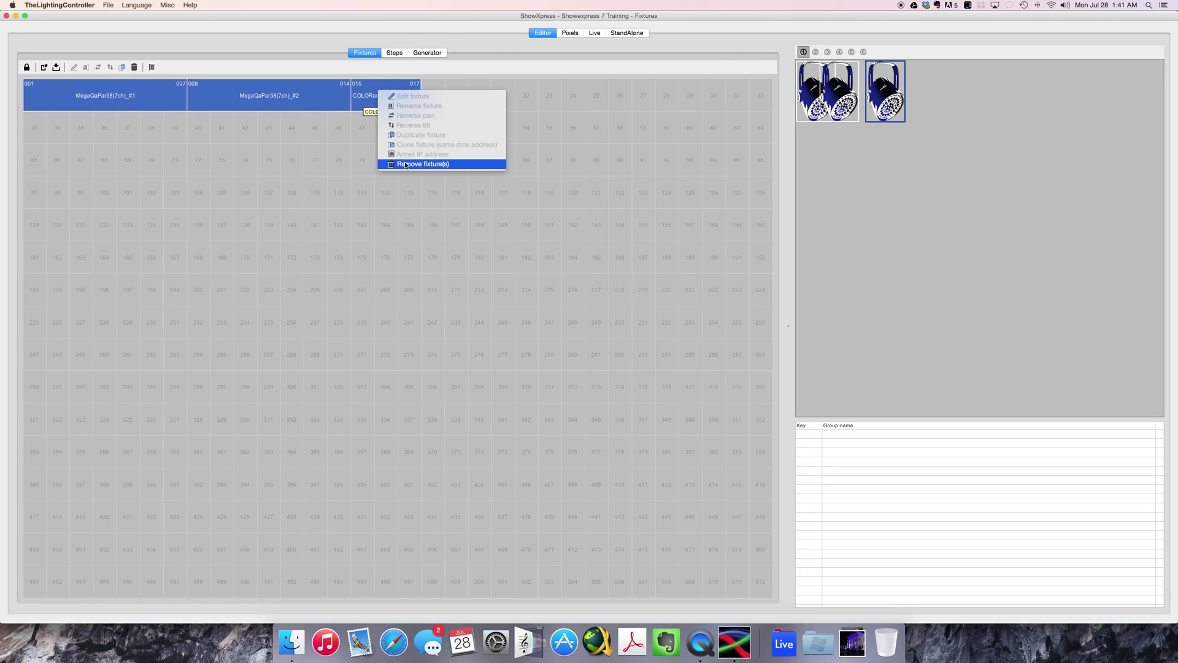
pyautogui.click(405, 163)
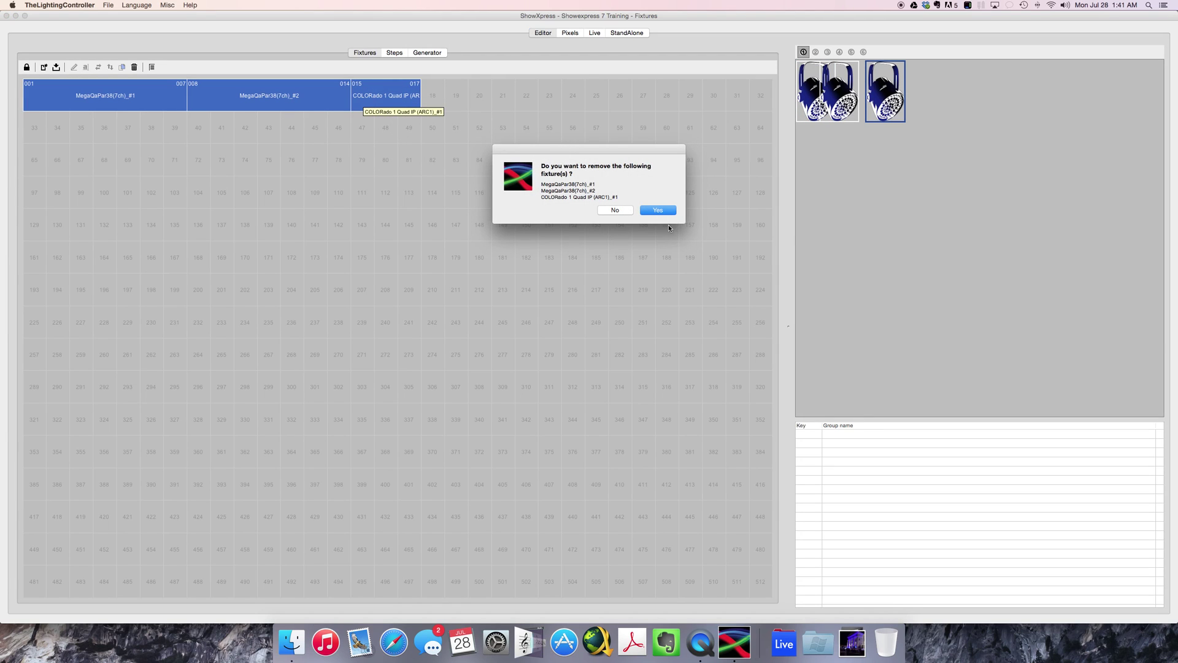
pyautogui.click(667, 211)
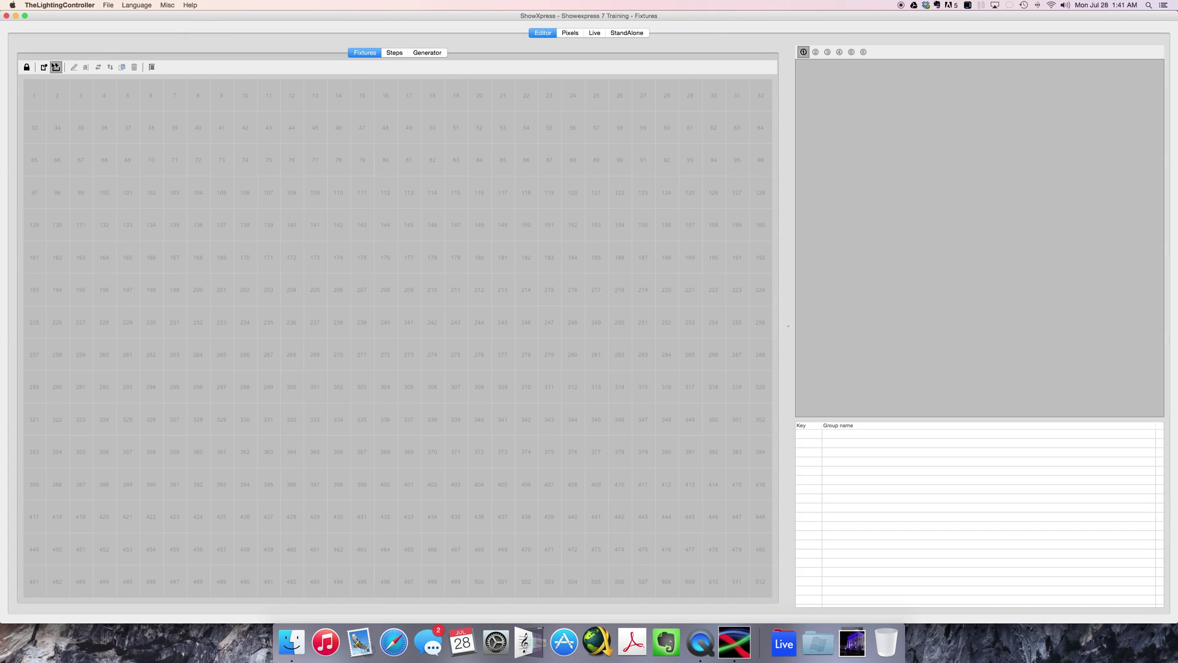
# Start adding a new fixture and expand Chauvet's DJ range in the fixture bank
pyautogui.click(44, 67)
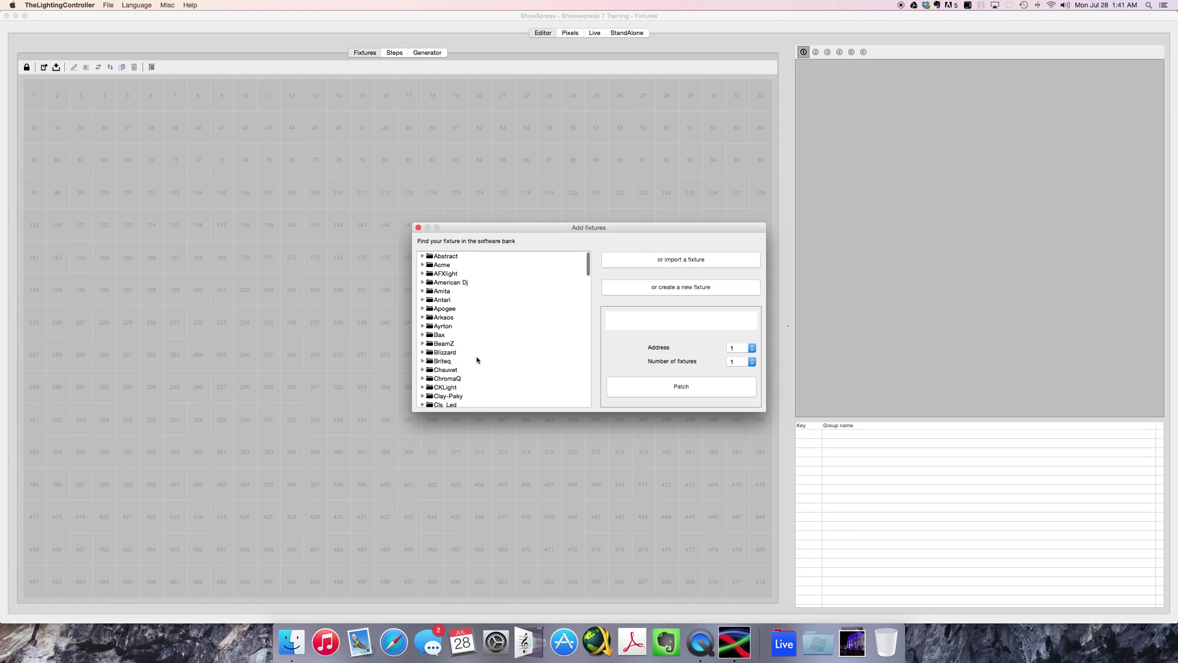
pyautogui.scroll(-5, 477, 360)
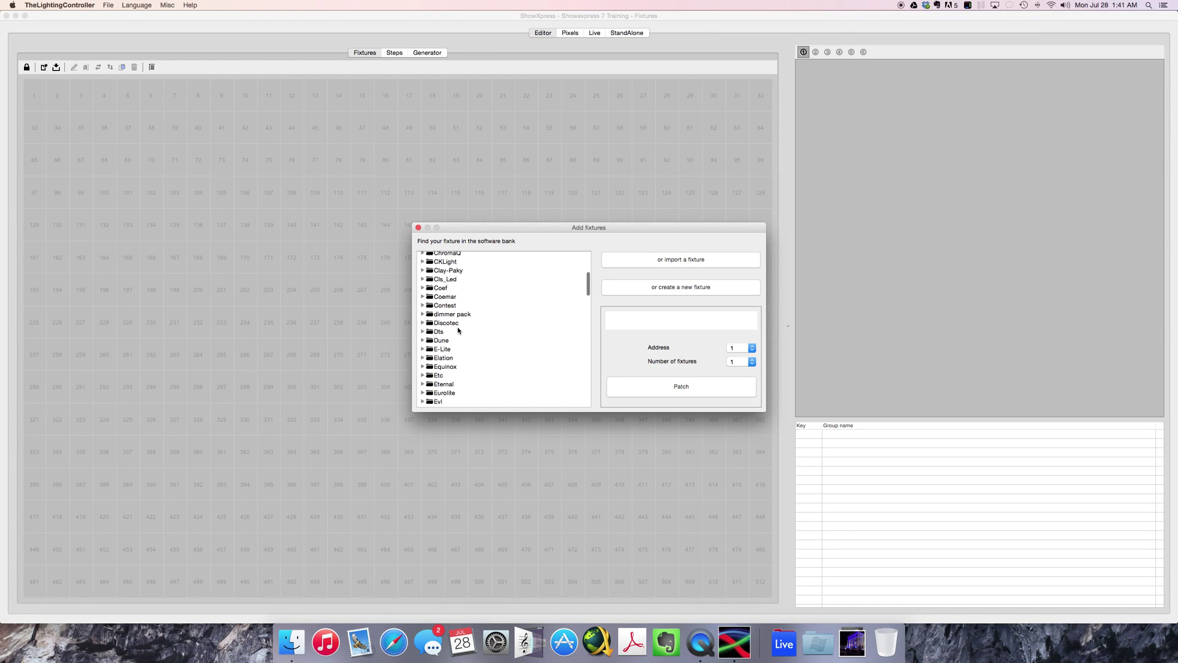
pyautogui.scroll(2, 441, 289)
pyautogui.click(441, 284)
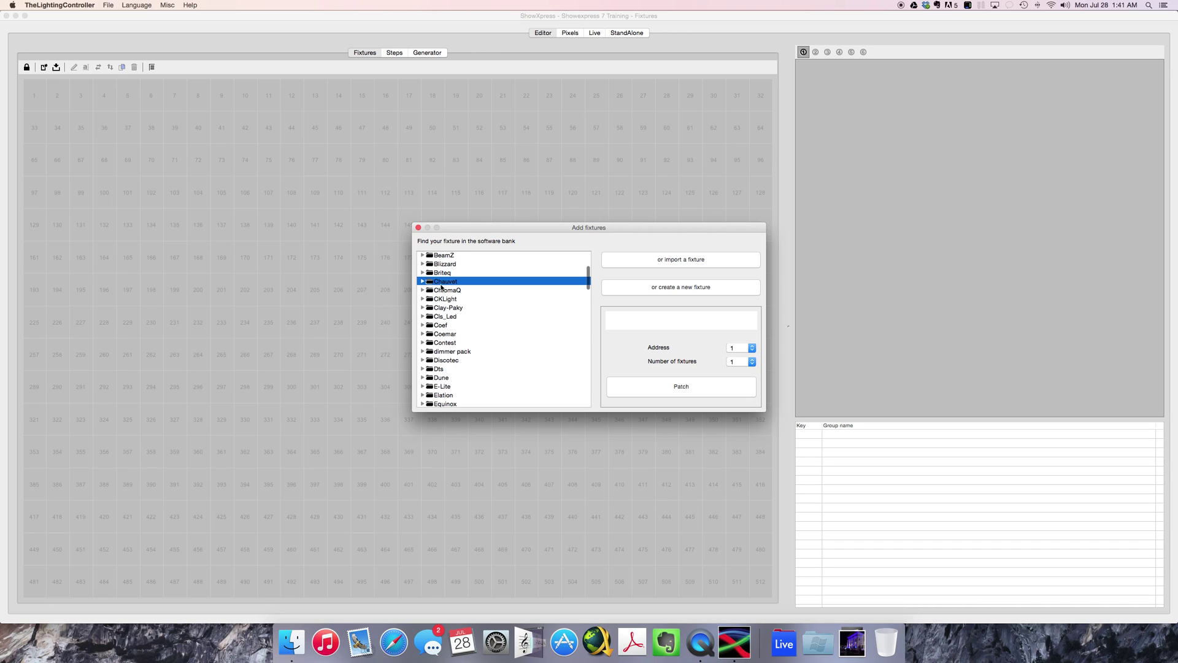
pyautogui.click(422, 281)
pyautogui.click(431, 290)
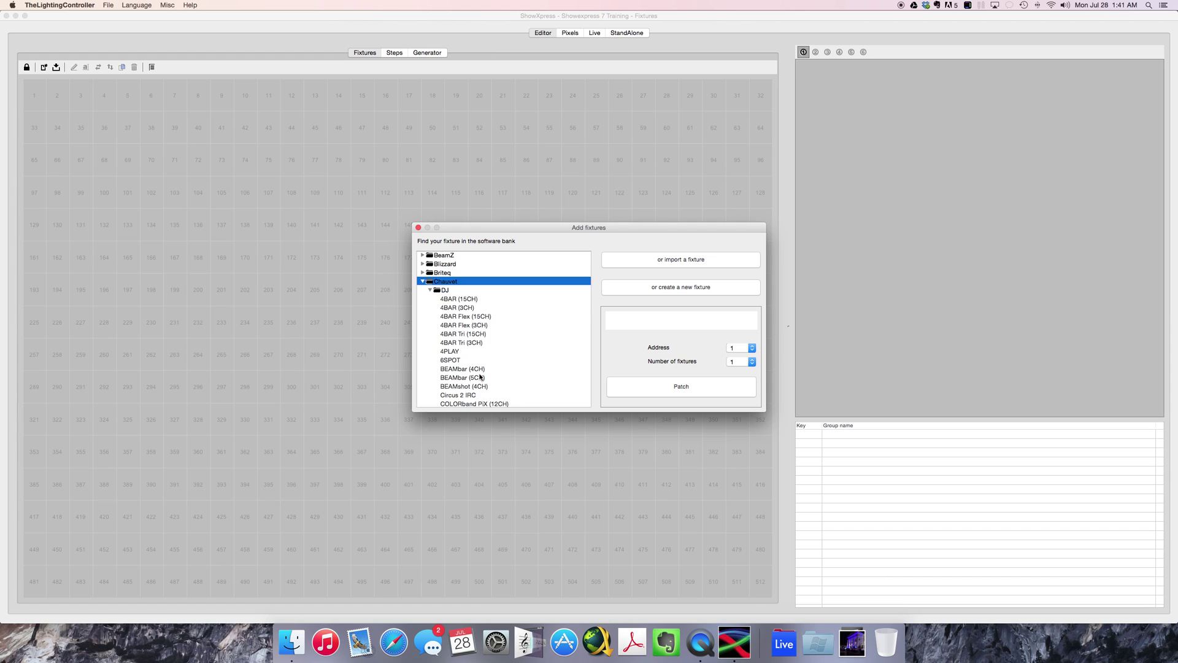
# Look through the models in Chauvet's DJ range for the Intimidator Spot 250
pyautogui.scroll(-15, 454, 379)
pyautogui.scroll(-15, 482, 381)
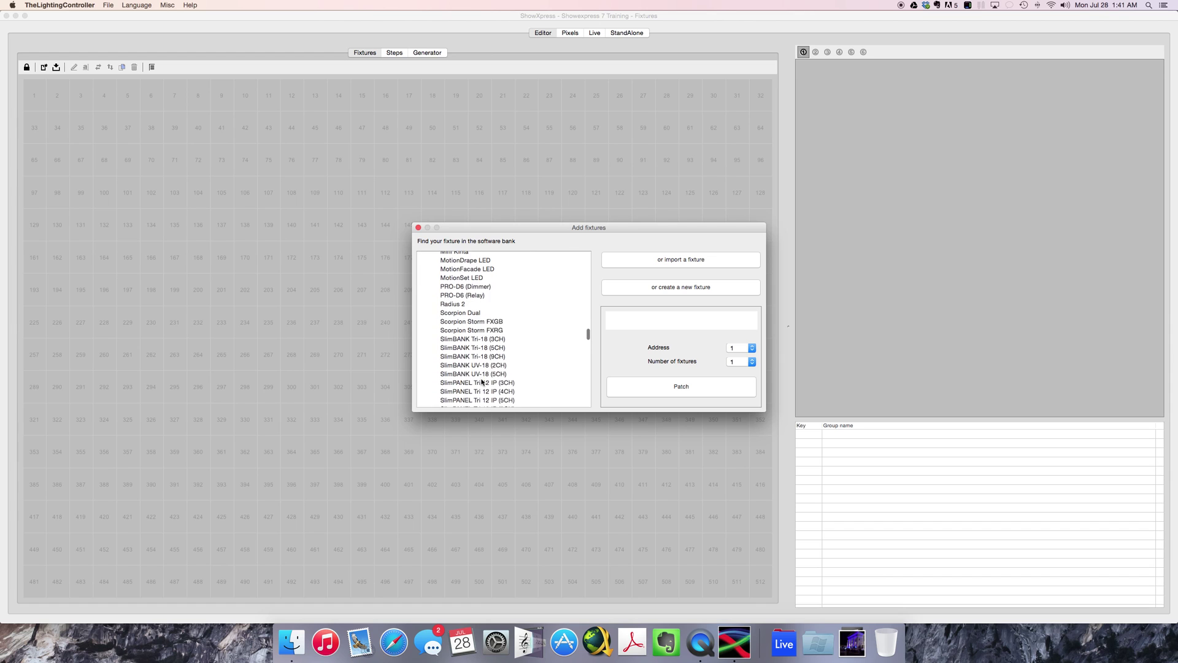
pyautogui.scroll(10, 482, 382)
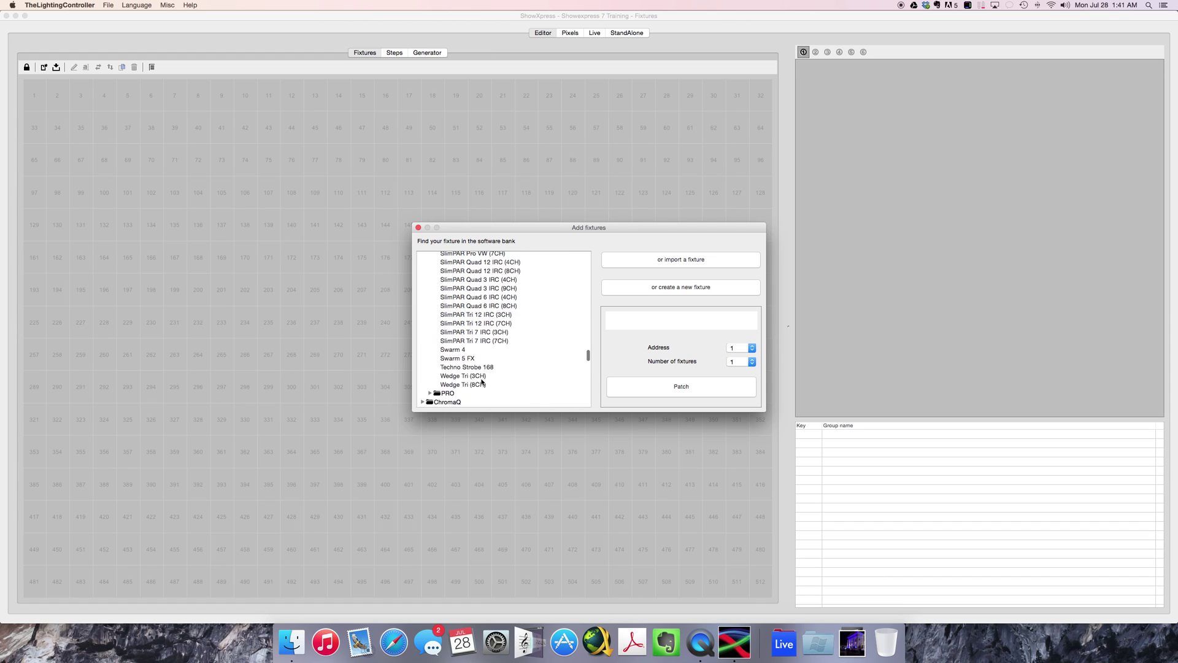
pyautogui.scroll(12, 482, 382)
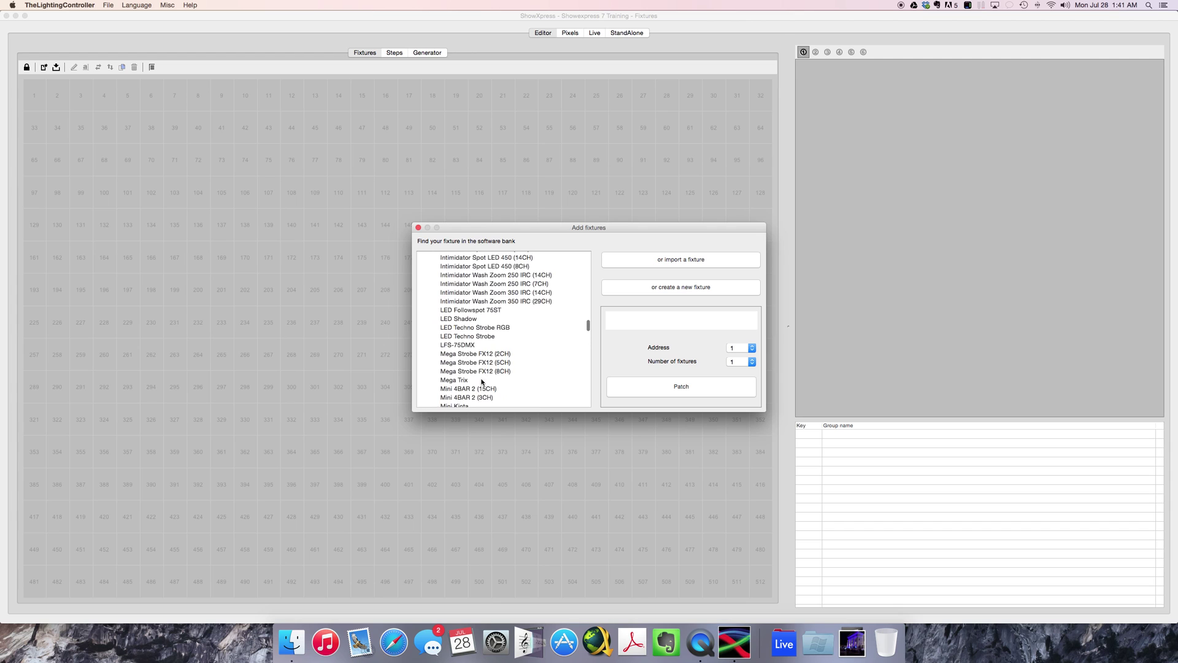
pyautogui.scroll(-10, 481, 381)
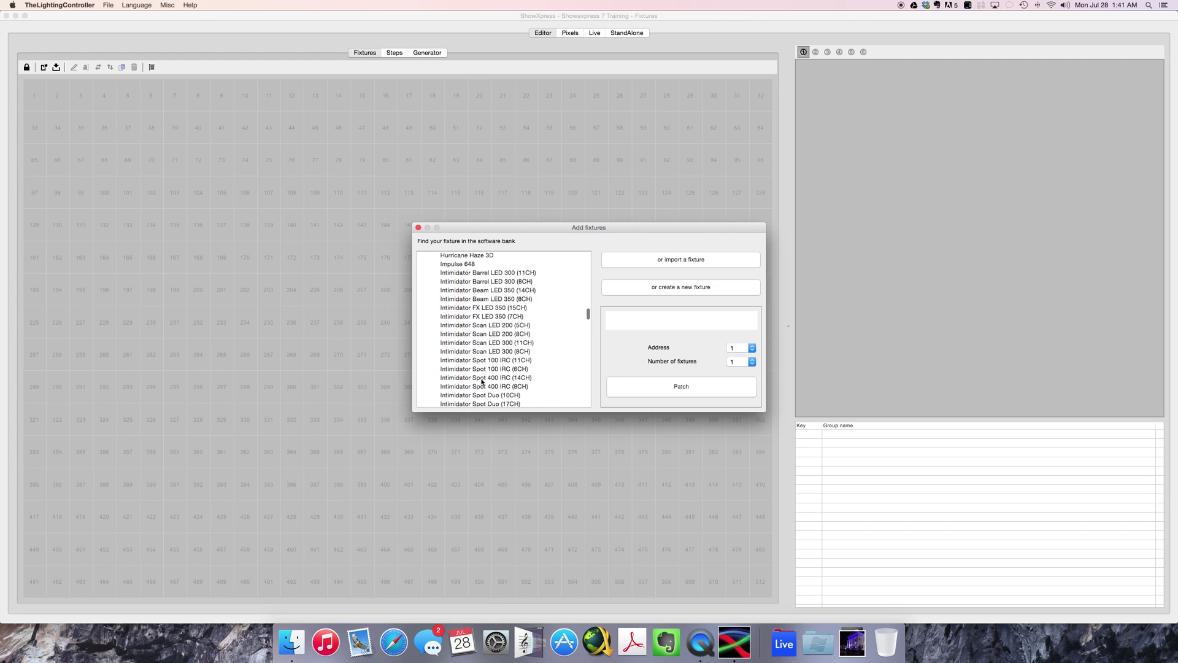
pyautogui.scroll(-12, 482, 382)
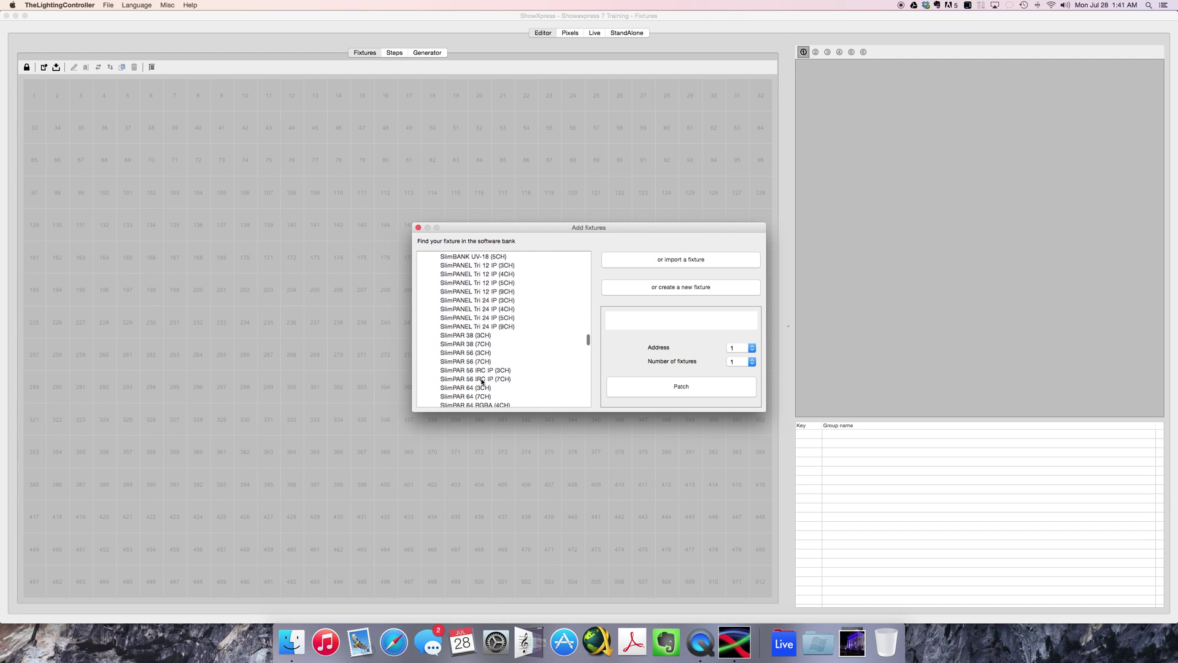
pyautogui.scroll(10, 481, 381)
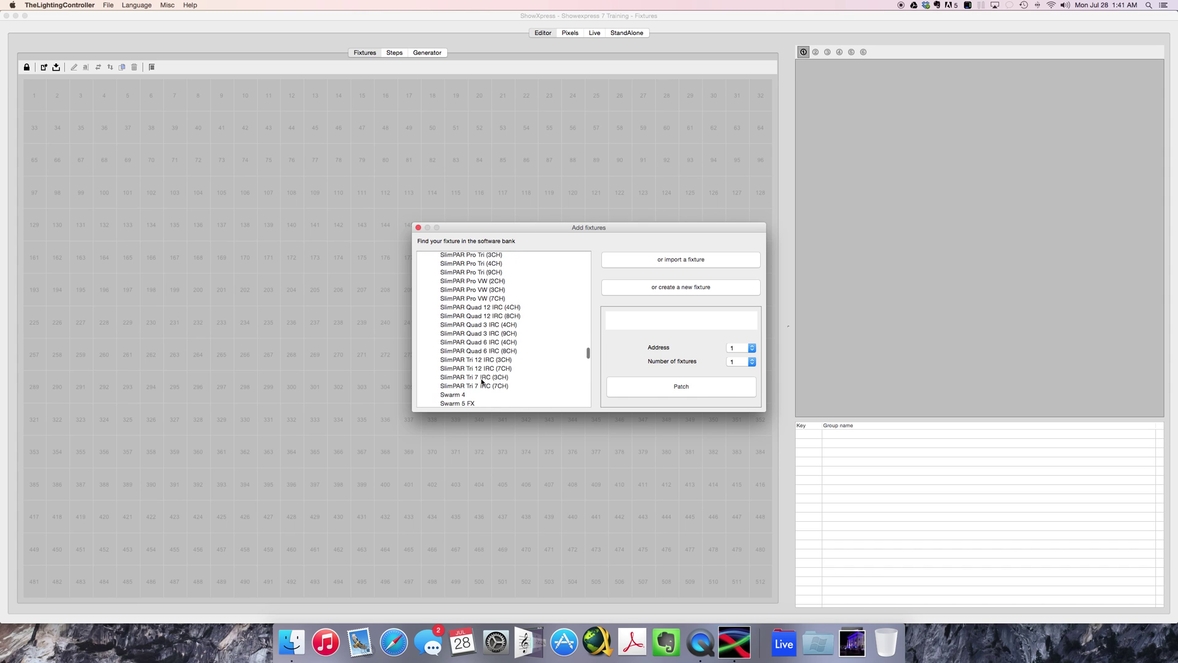
pyautogui.scroll(8, 482, 382)
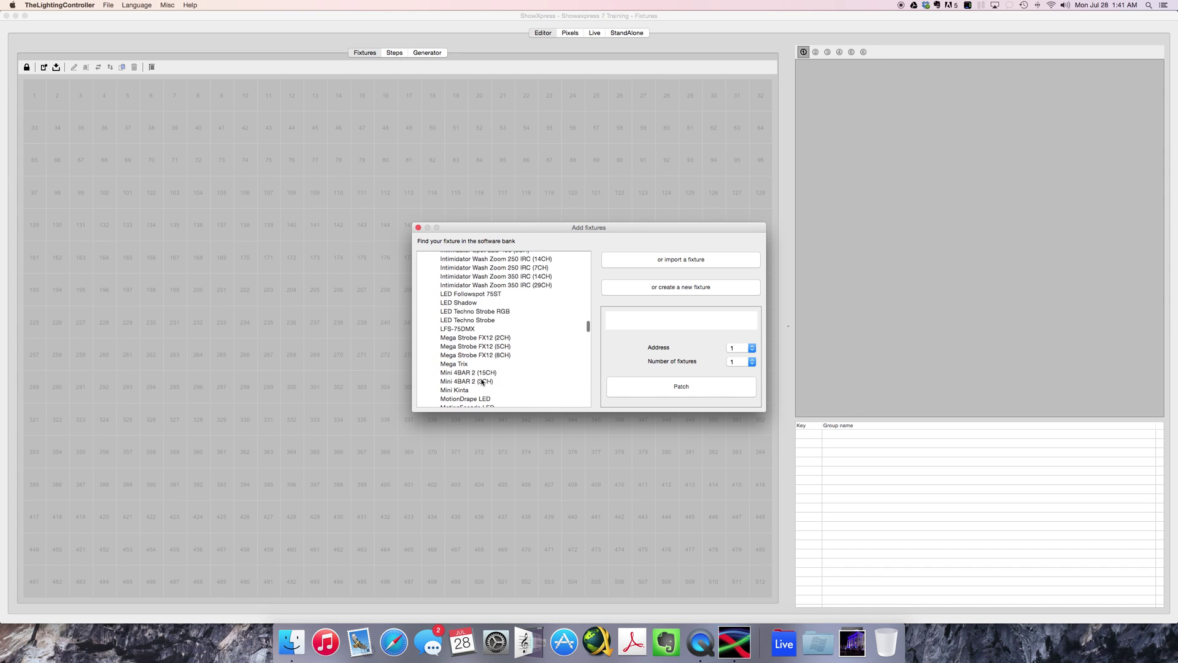
pyautogui.scroll(5, 482, 384)
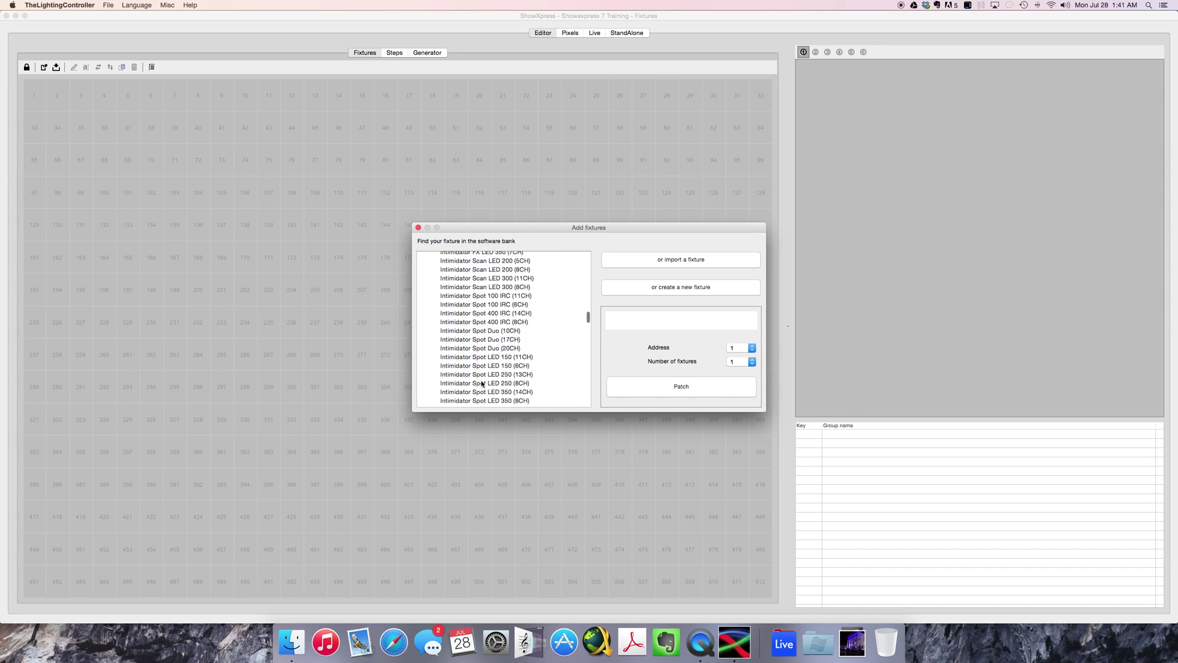
pyautogui.scroll(8, 482, 384)
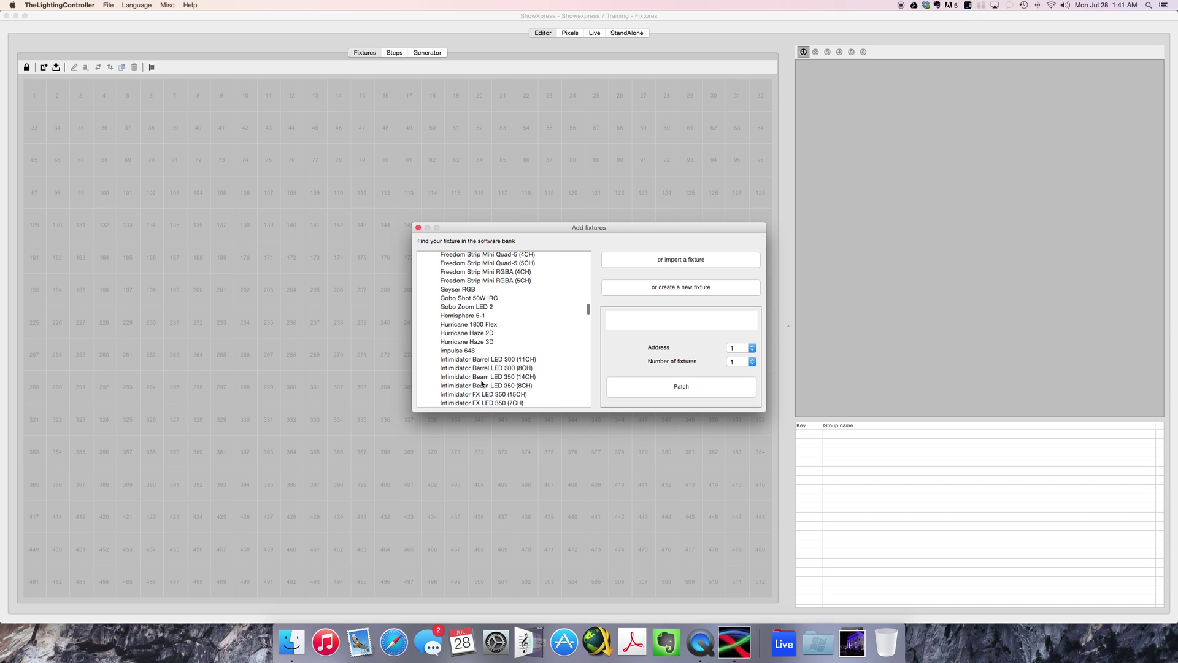
pyautogui.scroll(3, 482, 384)
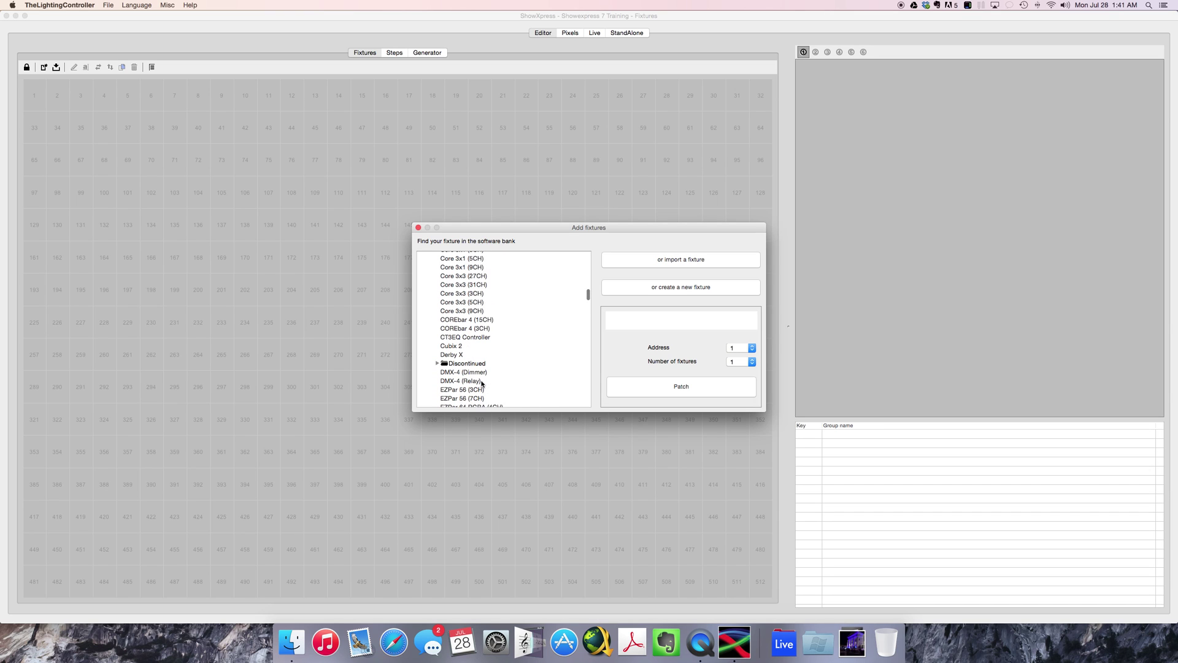
# Select Intimidator Spot 250 (Advanced) from the Discontinued group of Chauvet's DJ range
pyautogui.click(439, 365)
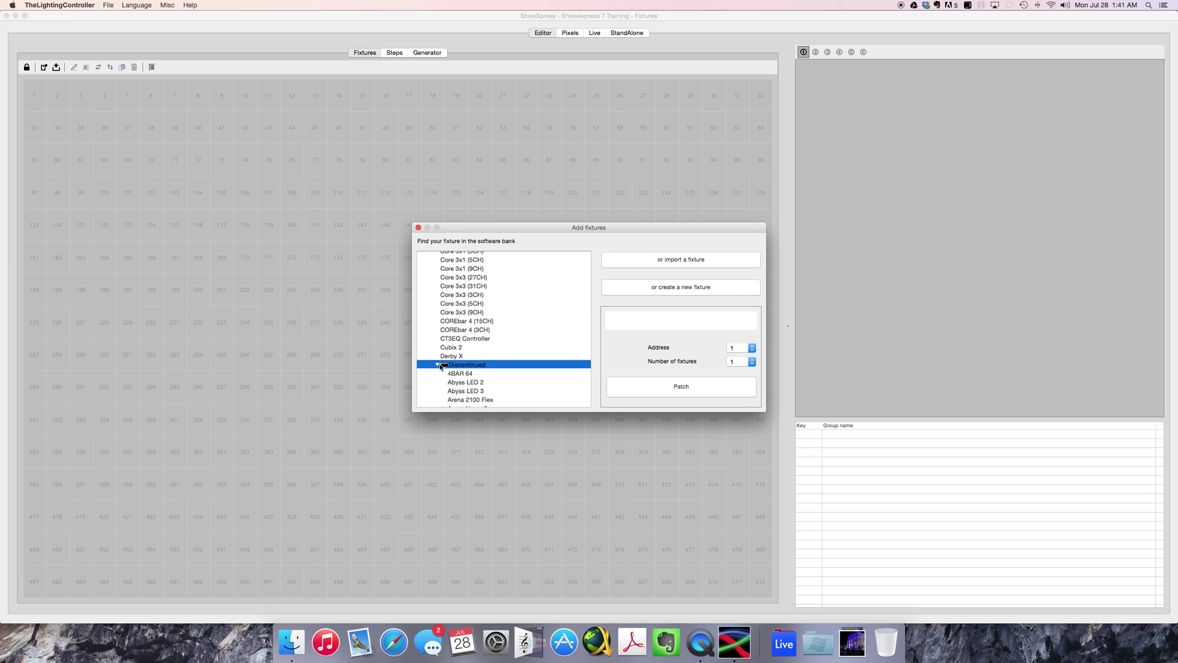
pyautogui.scroll(-15, 460, 380)
pyautogui.scroll(-15, 460, 380)
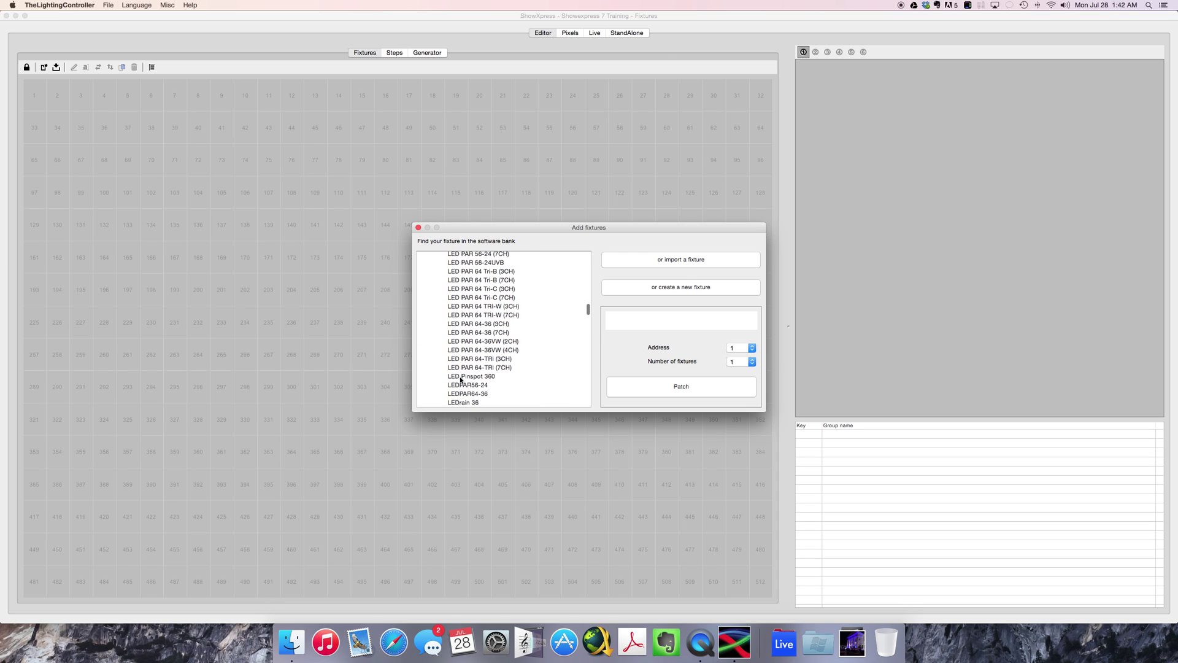
pyautogui.scroll(2, 461, 380)
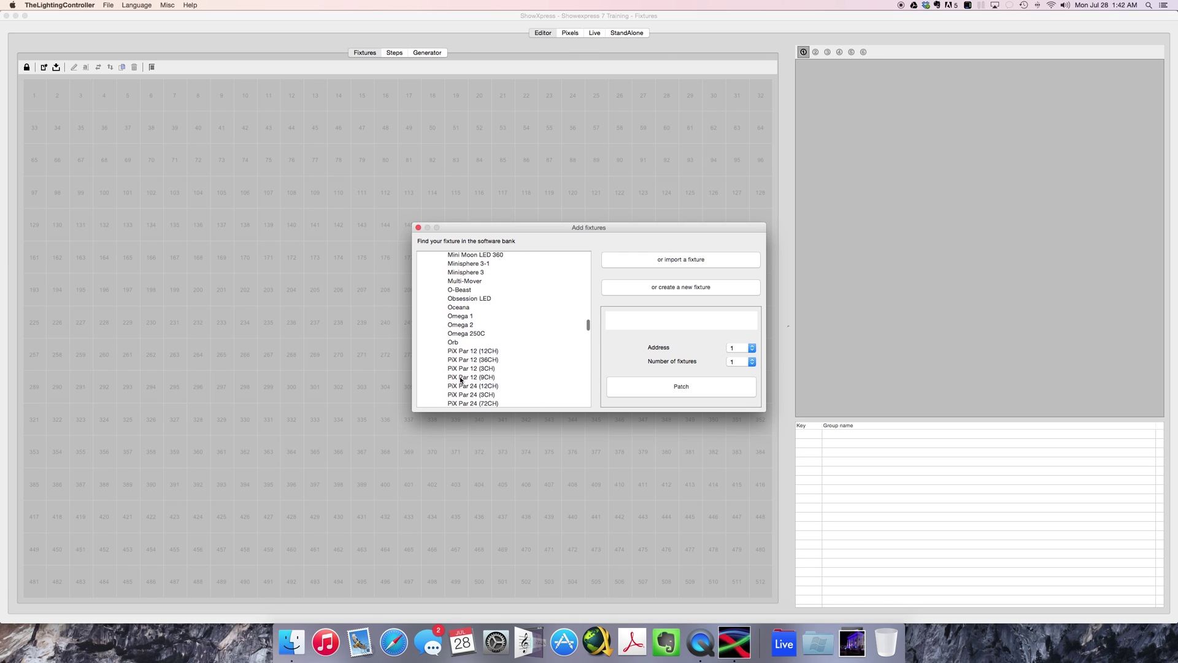
pyautogui.scroll(-15, 460, 380)
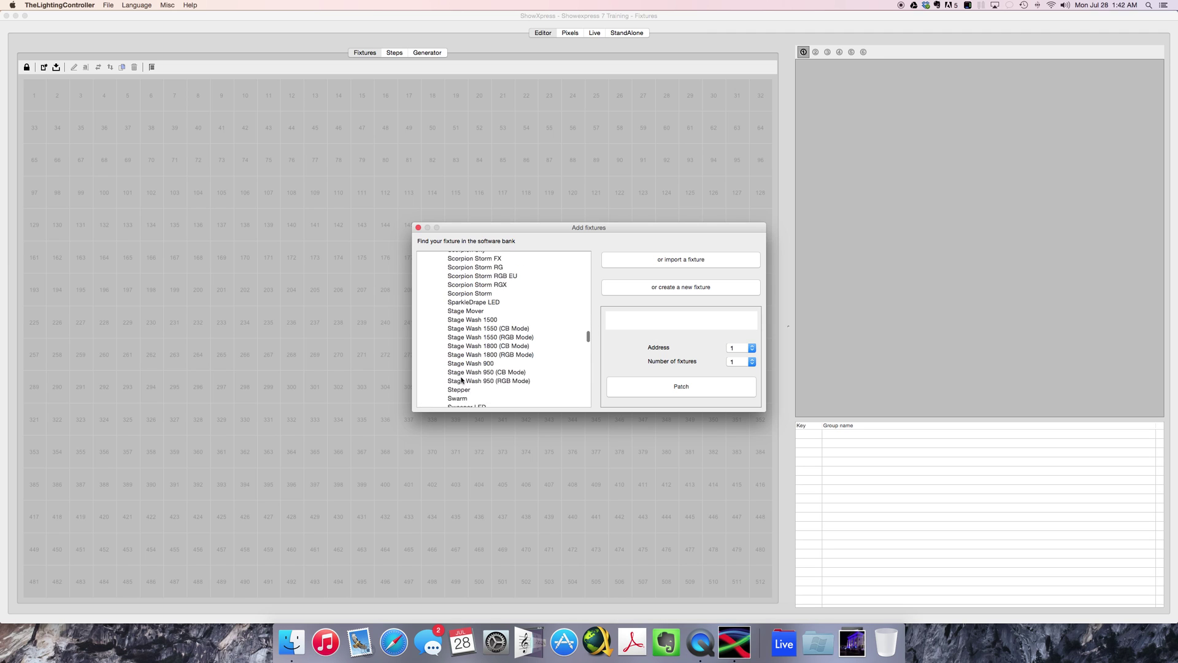
pyautogui.scroll(20, 461, 380)
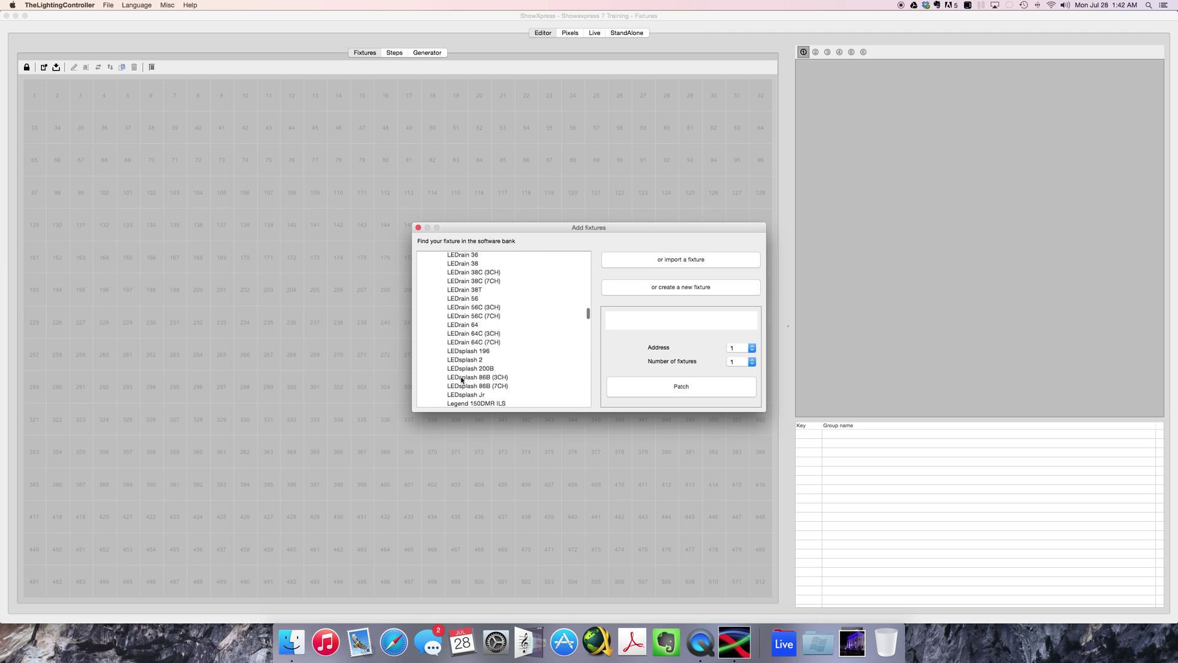
pyautogui.scroll(20, 460, 380)
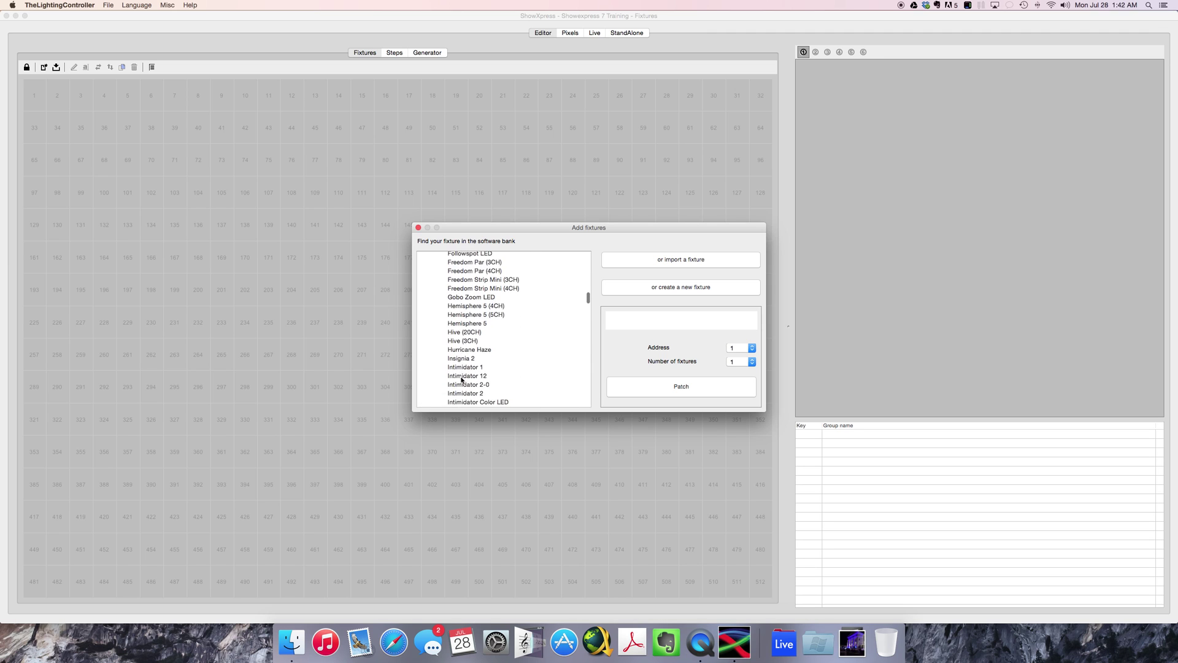
pyautogui.scroll(-6, 461, 380)
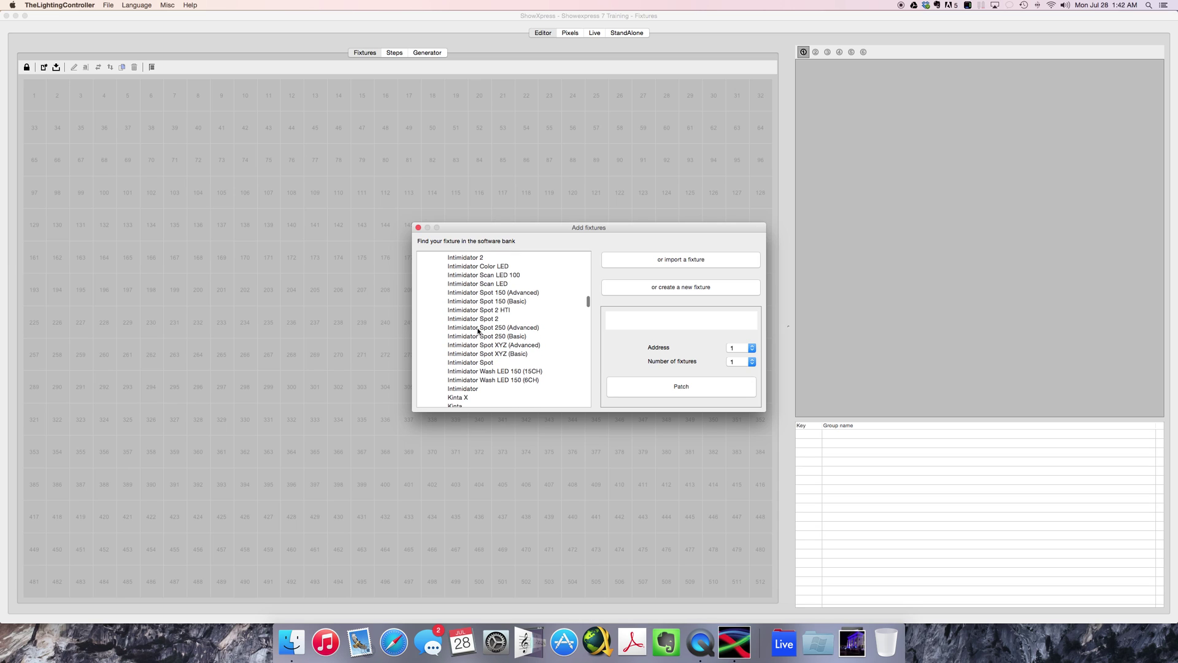
pyautogui.click(478, 329)
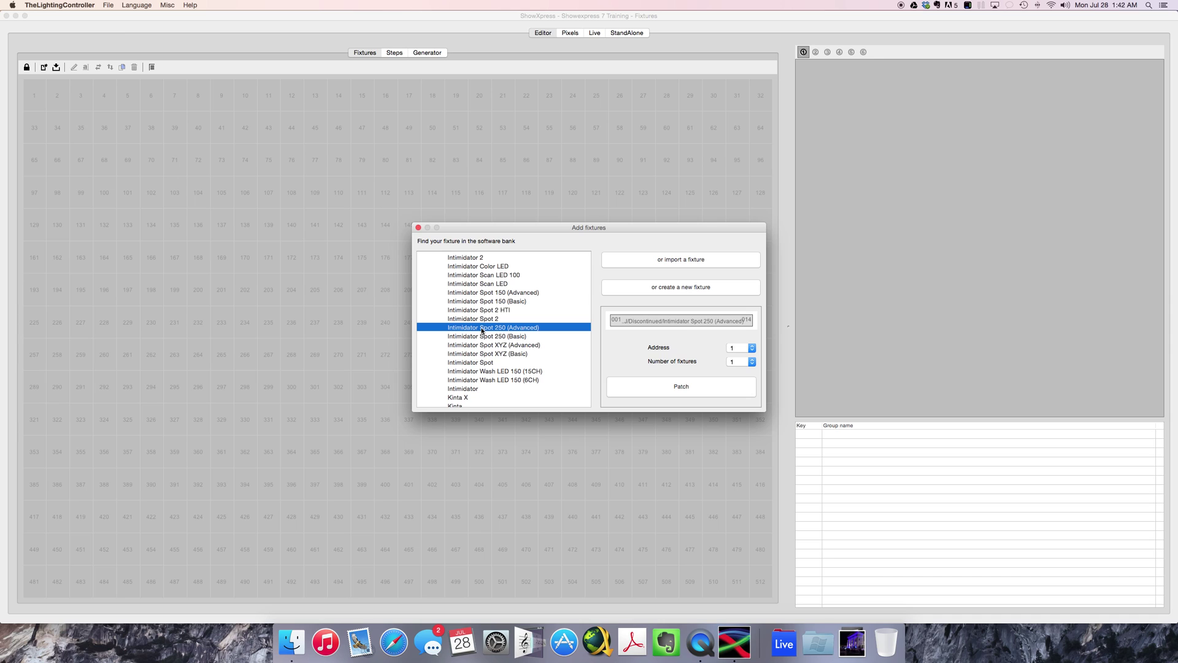
# Set the number of fixtures to 4 and patch the Intimidator Spot 250 (Advanced) fixtures from address 1
pyautogui.click(741, 362)
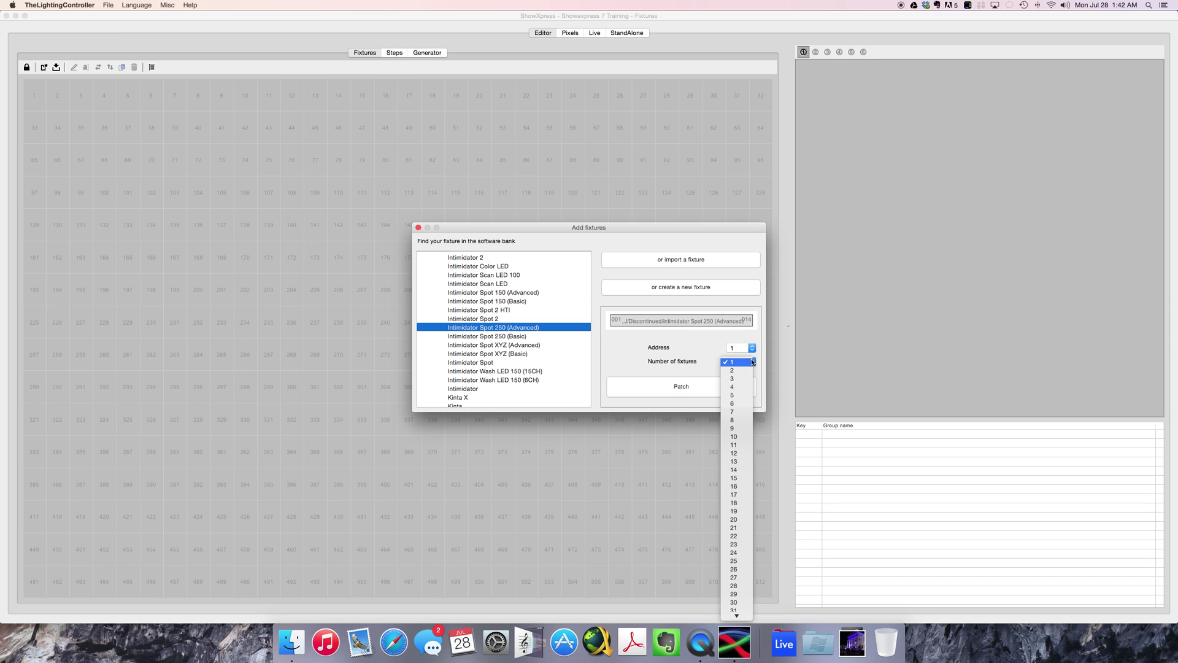
pyautogui.click(733, 387)
pyautogui.click(693, 392)
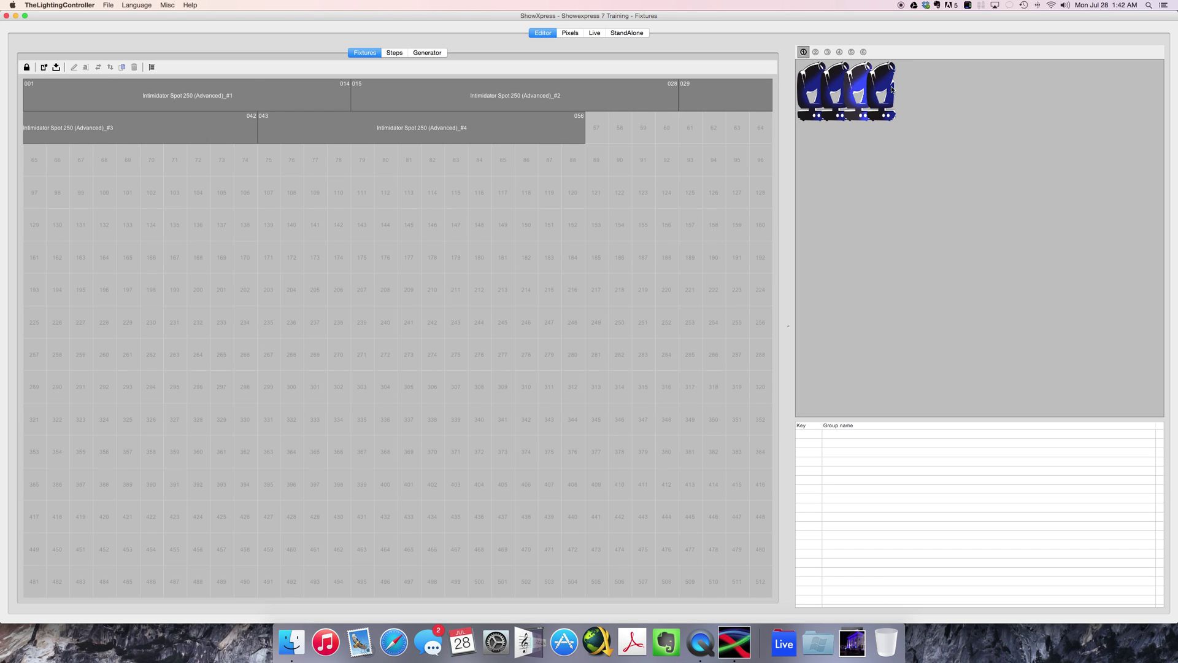
# Spread Intimidator Spot 250 fixtures #2, #3 and #4 out in a row across the fixture view, leaving #1 in place
pyautogui.moveTo(893, 84); pyautogui.dragTo(1076, 85)
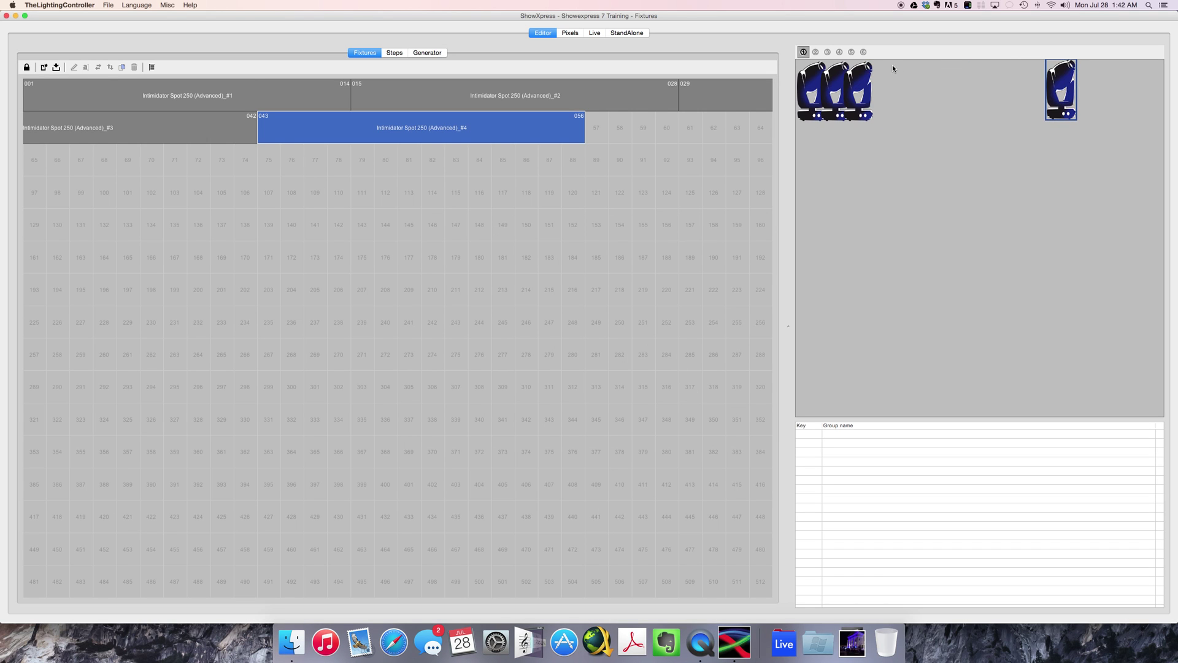
pyautogui.moveTo(871, 71); pyautogui.dragTo(1004, 72)
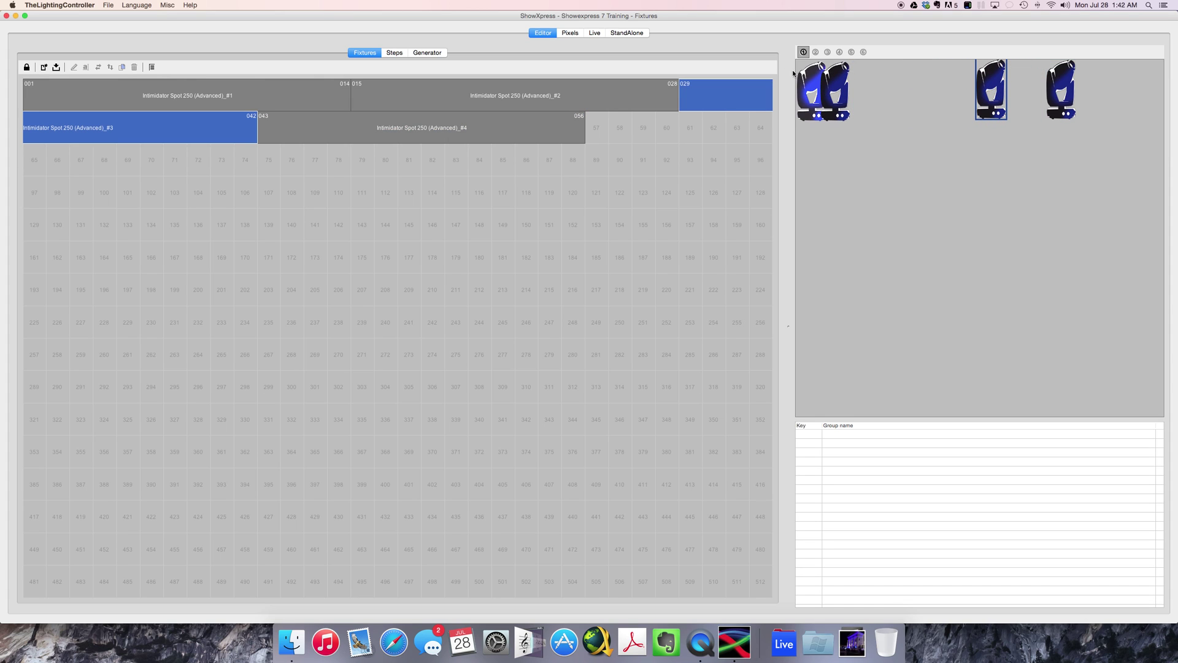
pyautogui.moveTo(838, 72); pyautogui.dragTo(905, 73)
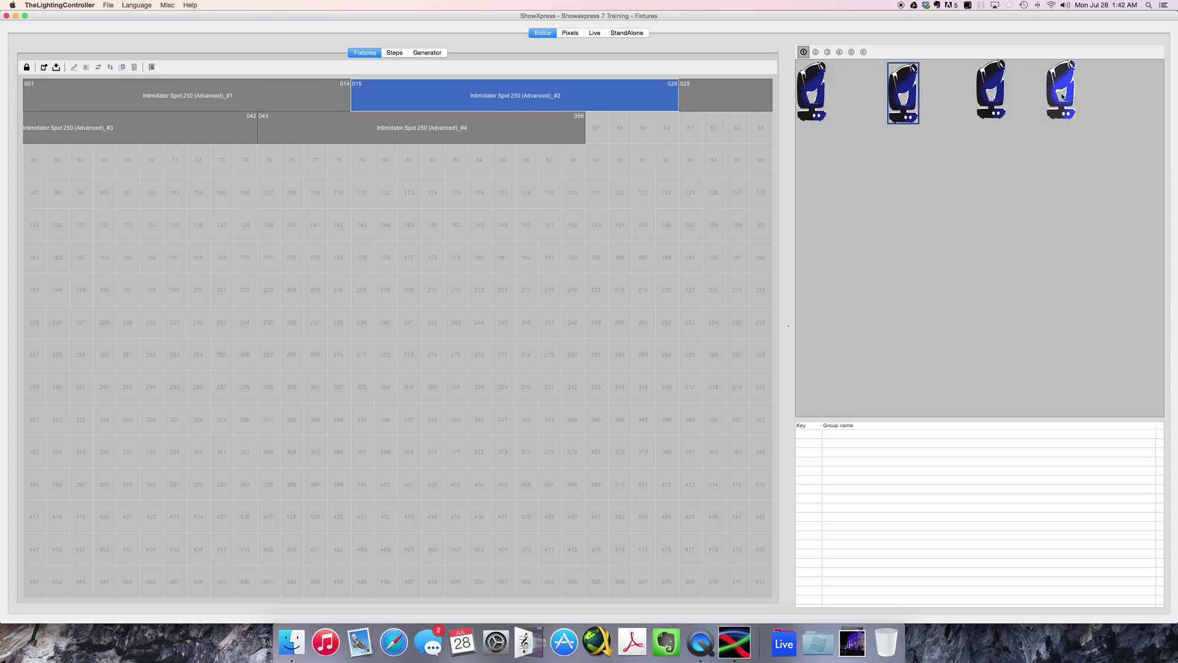
pyautogui.moveTo(1060, 89); pyautogui.dragTo(1086, 89)
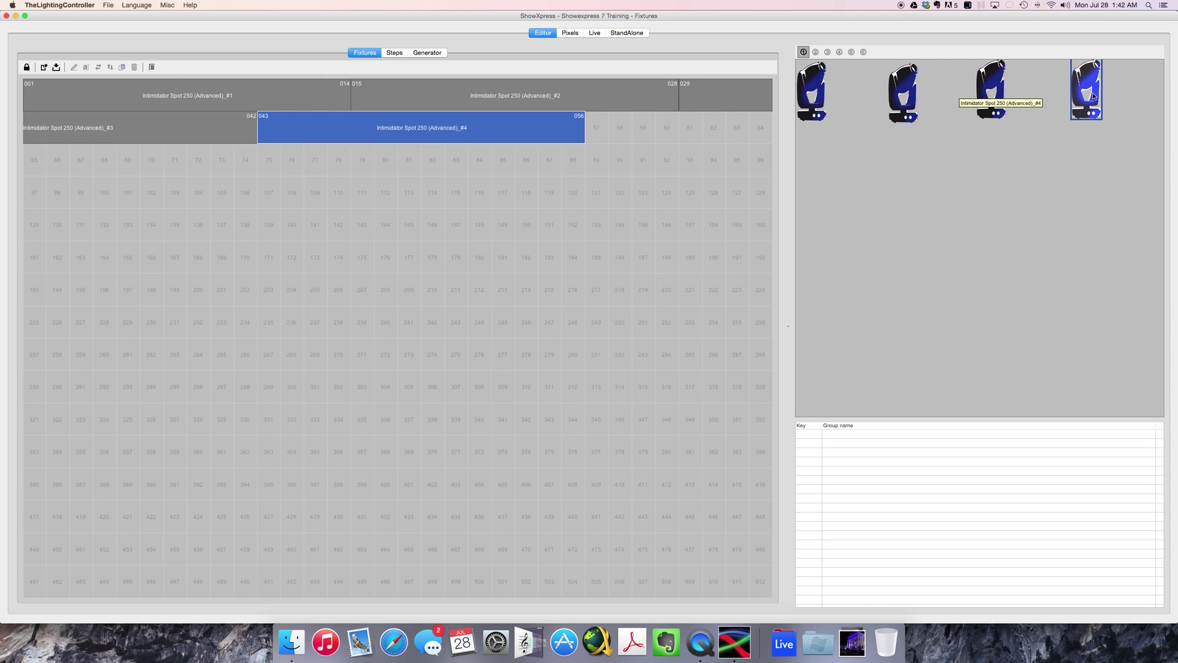
# Look at the Steps and Generator editors, and select all four fixtures in Steps to view their pan/tilt controls
pyautogui.click(393, 53)
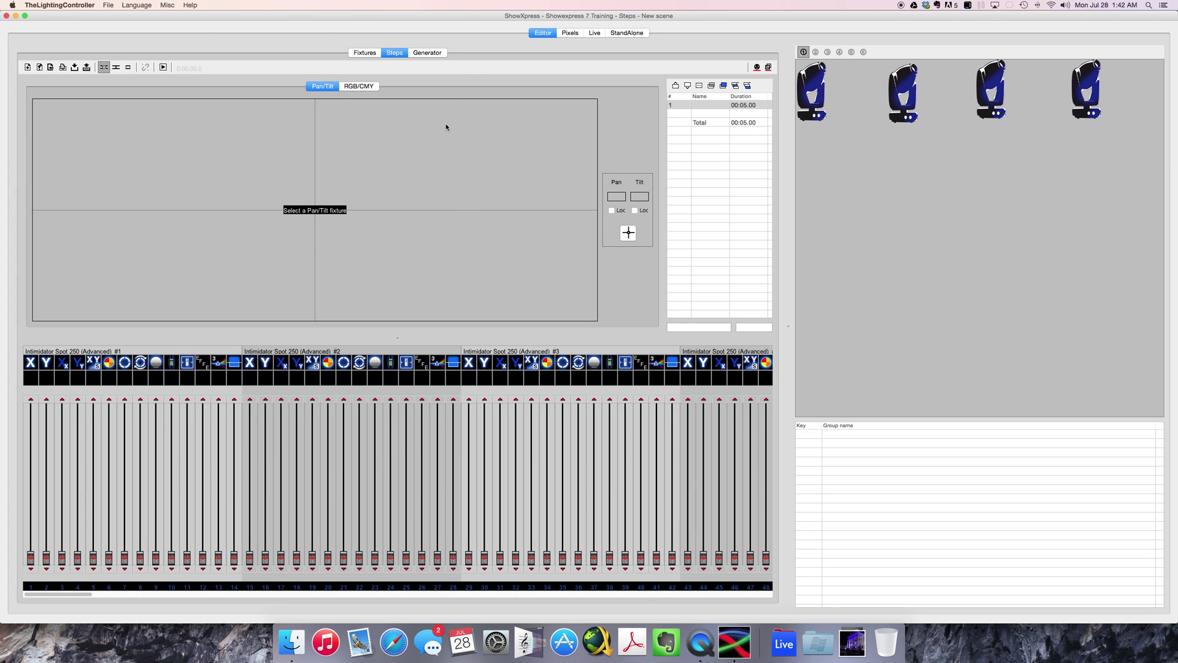
pyautogui.click(427, 52)
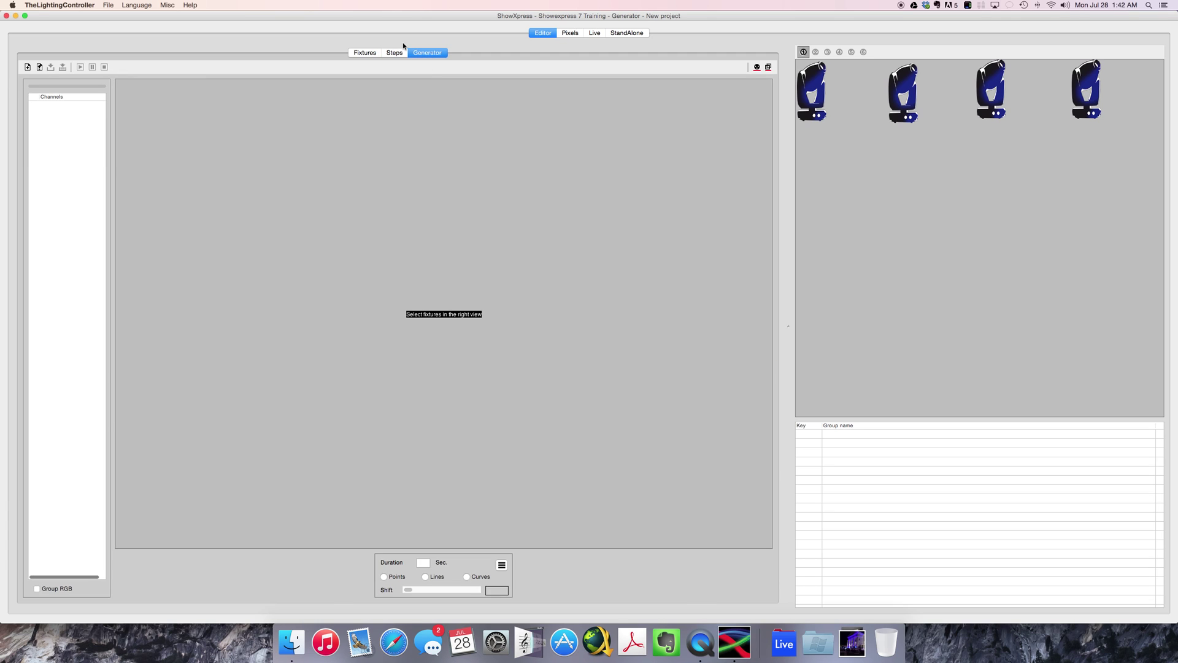
pyautogui.click(395, 53)
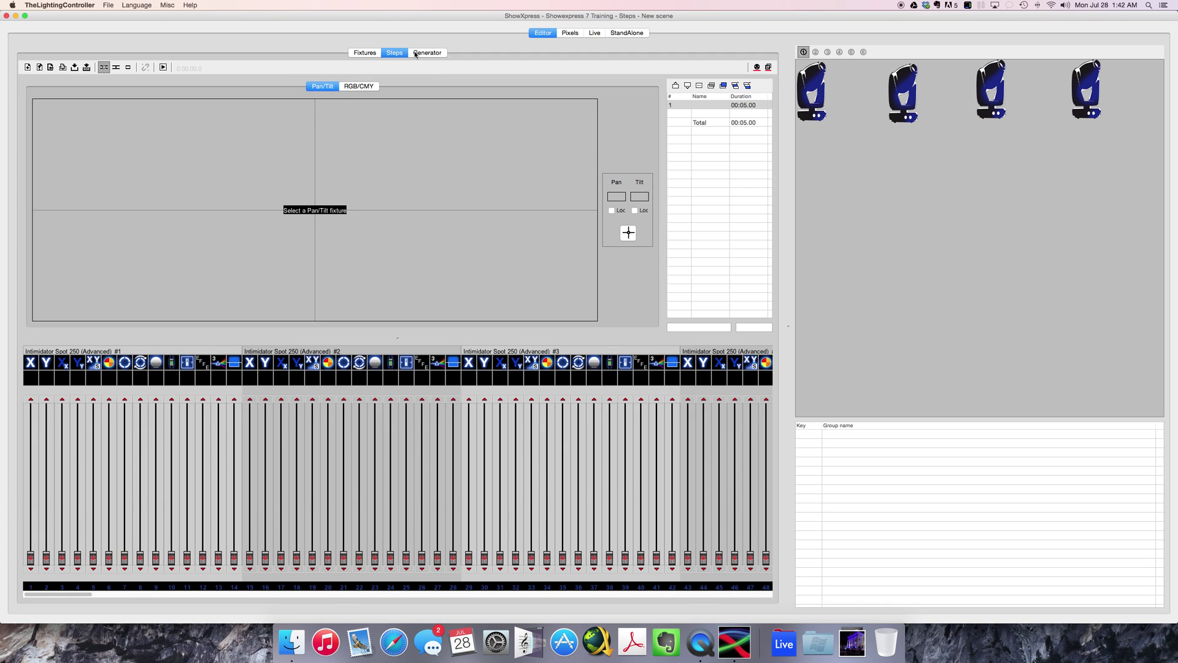
pyautogui.moveTo(1132, 158); pyautogui.dragTo(763, 40)
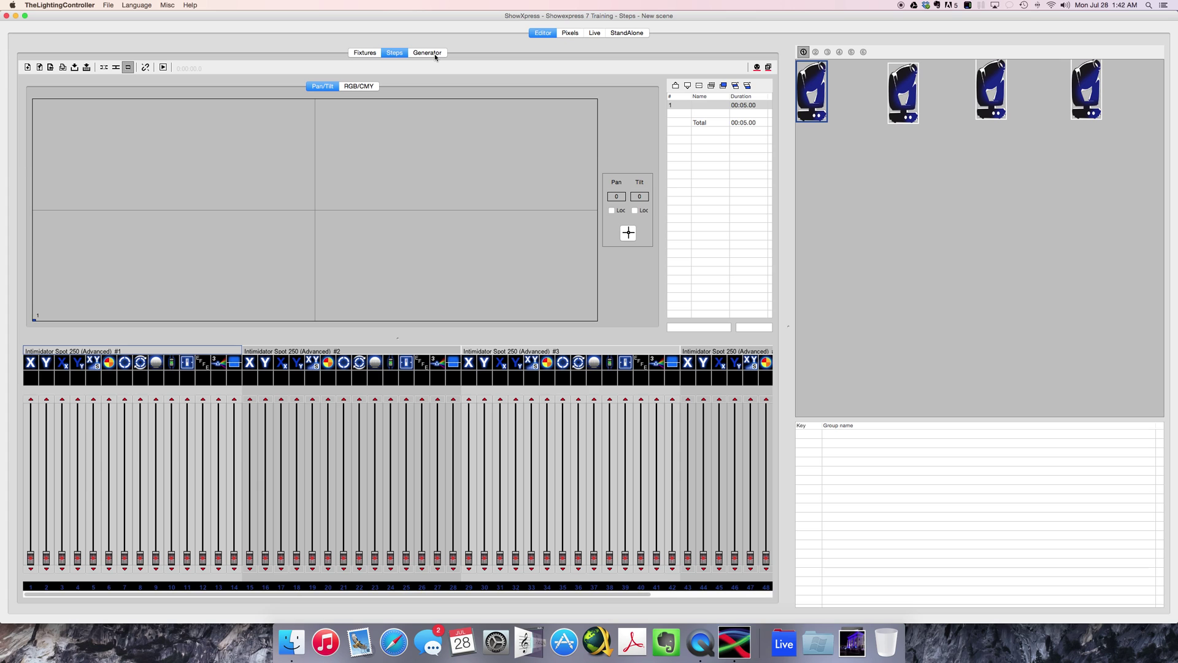
# Generate a circular pan/tilt movement for all four fixtures in the Generator, then play it briefly and pause
pyautogui.click(430, 53)
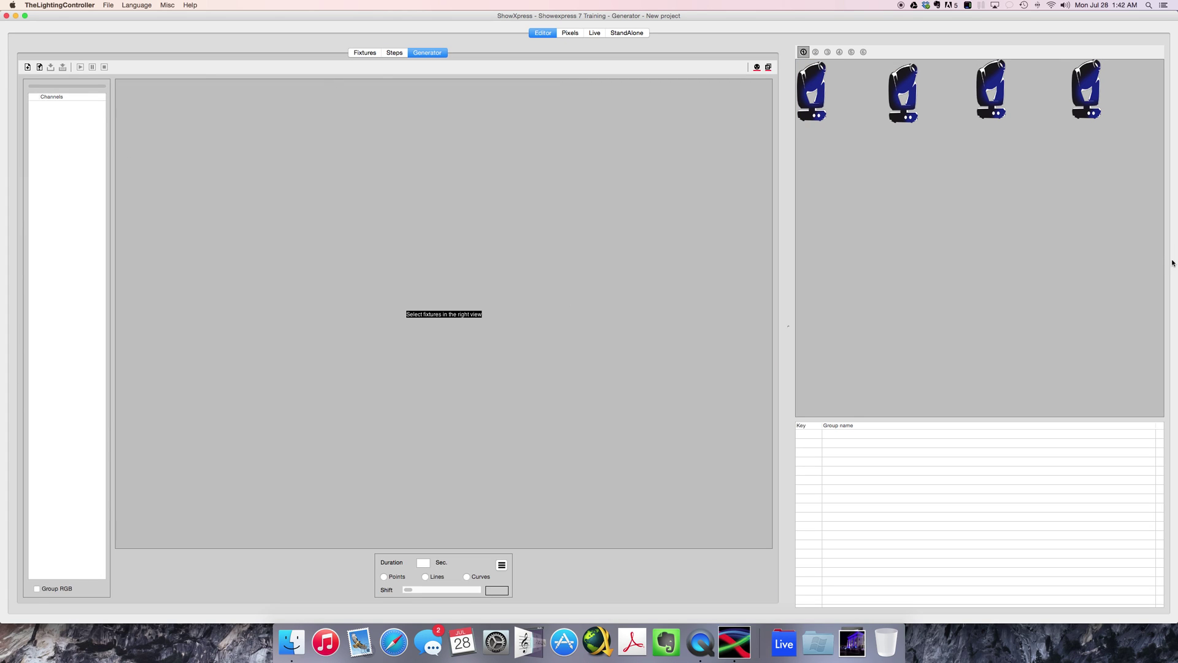
pyautogui.moveTo(1136, 197); pyautogui.dragTo(796, 60)
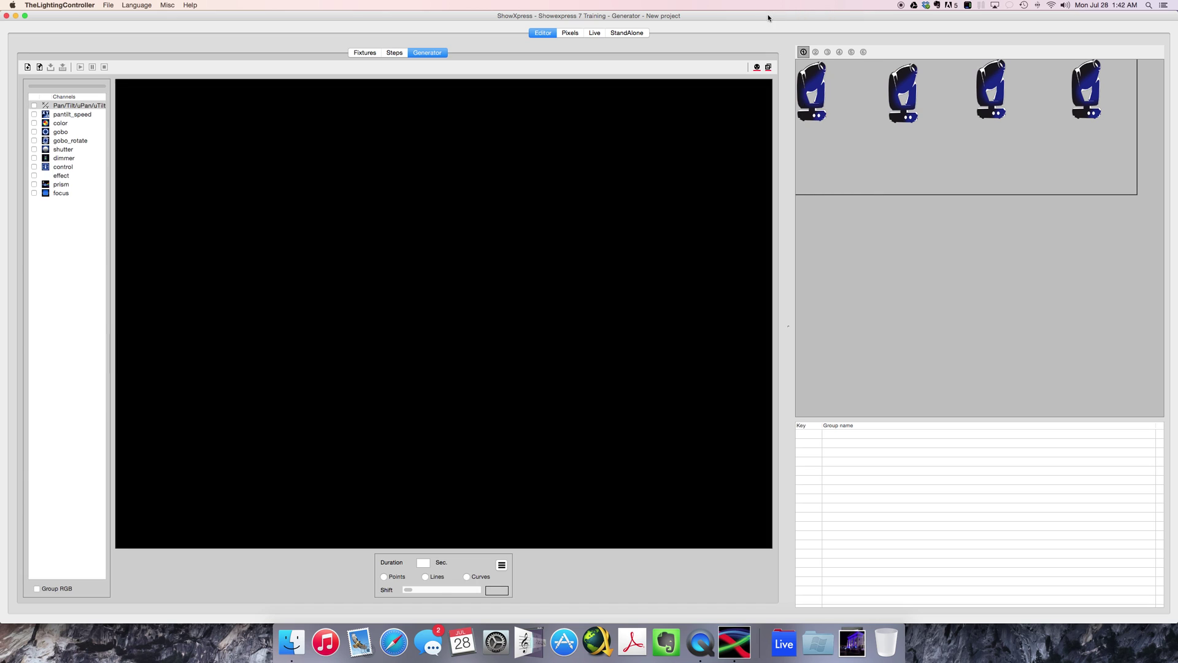
pyautogui.click(34, 106)
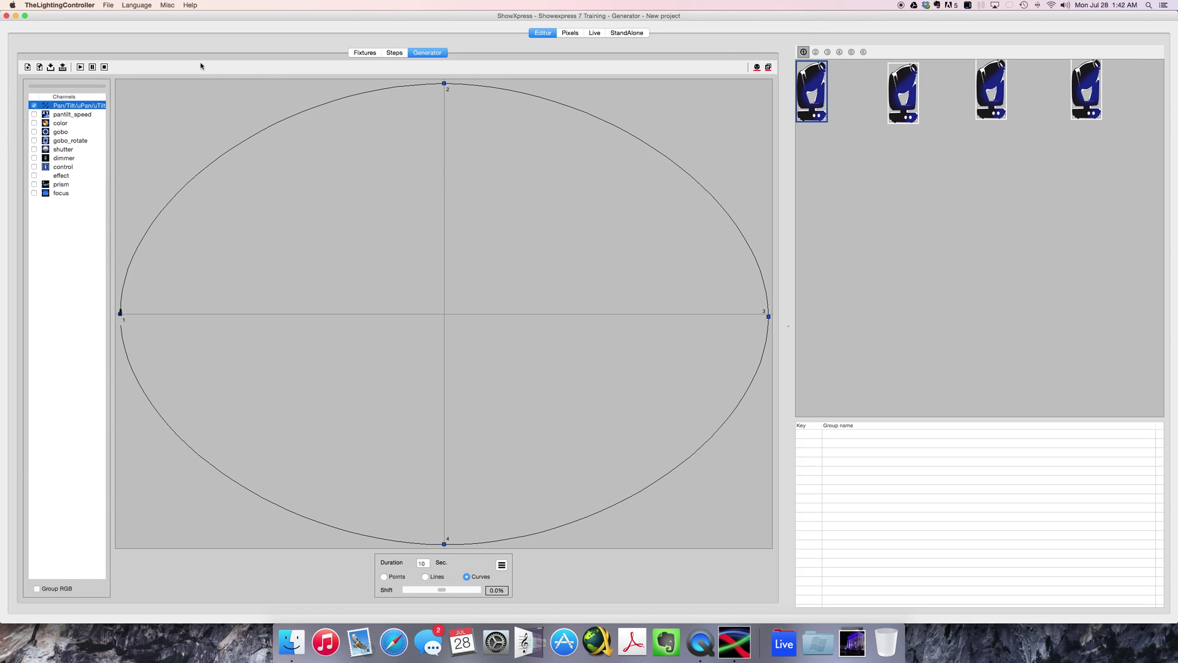
pyautogui.click(80, 68)
pyautogui.click(92, 67)
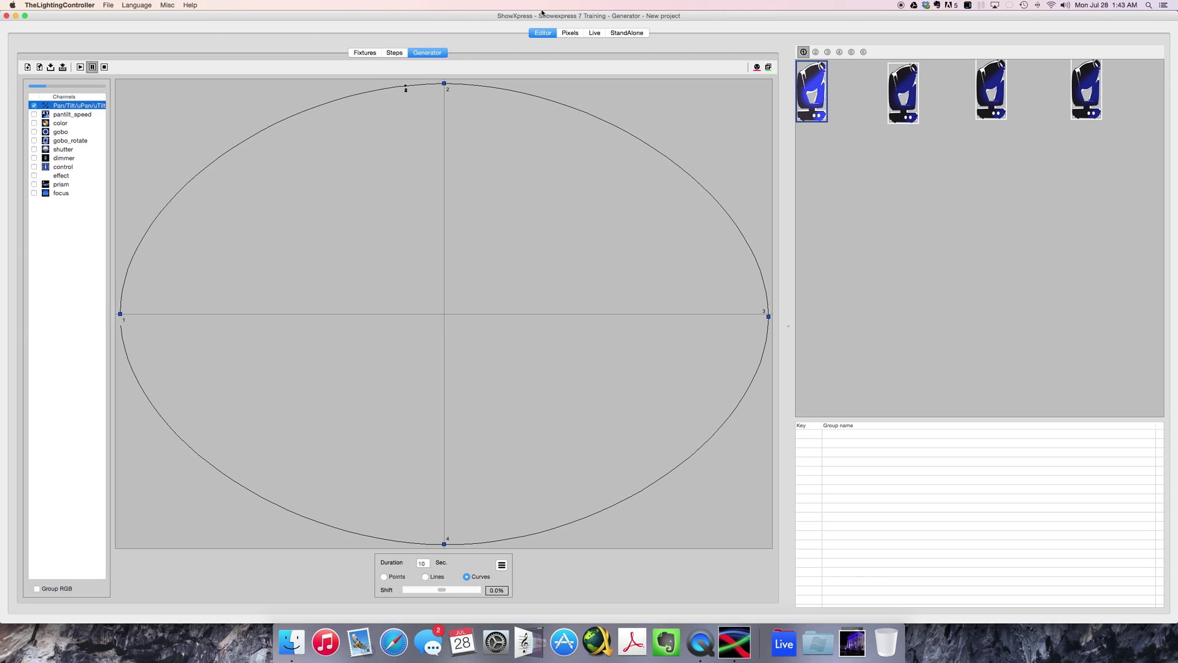
# Open the 3DView window and enlarge it beside a reduced main ShowXpress window
pyautogui.click(139, 5)
pyautogui.moveTo(168, 5)
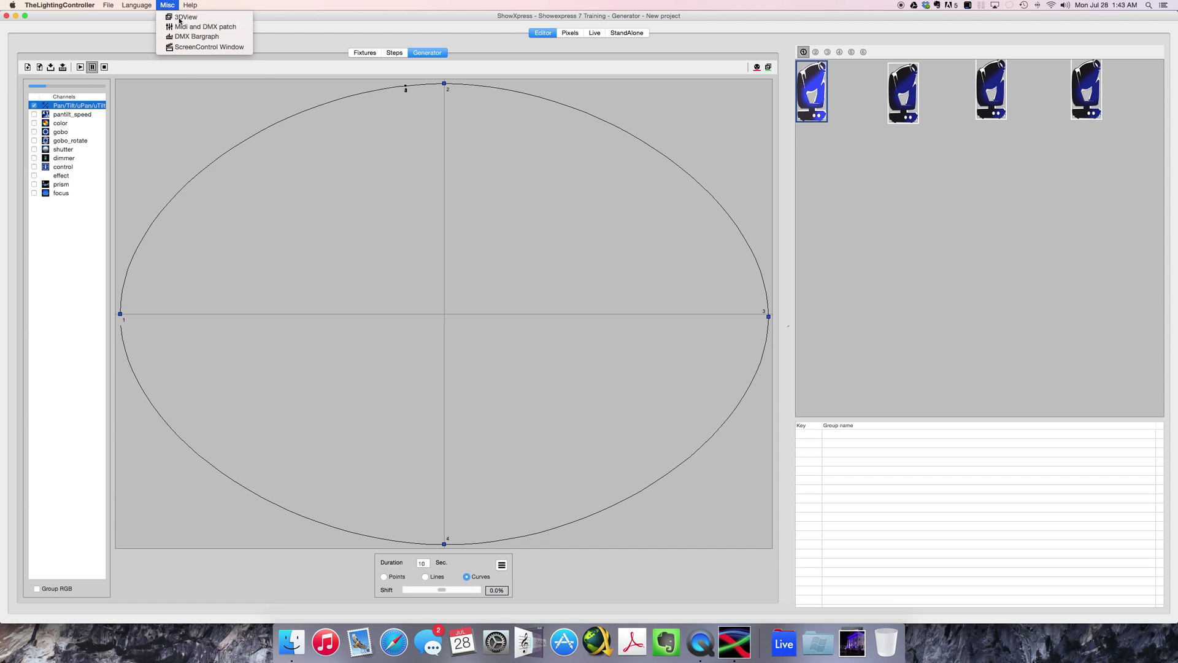
pyautogui.click(180, 18)
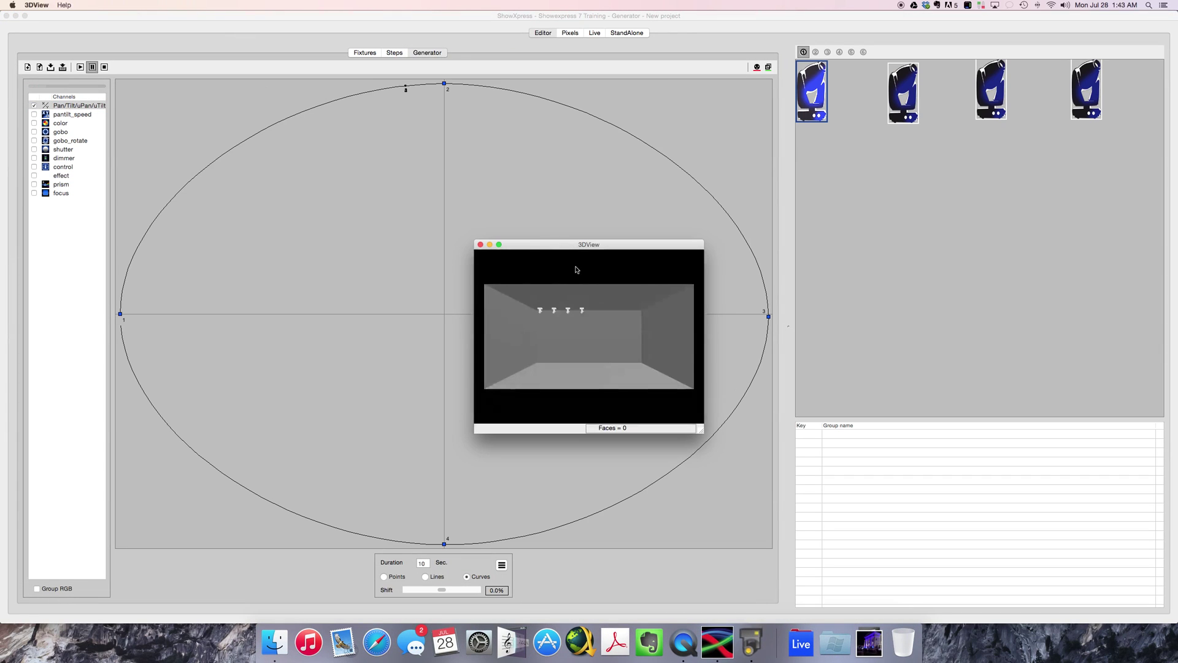
pyautogui.moveTo(587, 244); pyautogui.dragTo(794, 302)
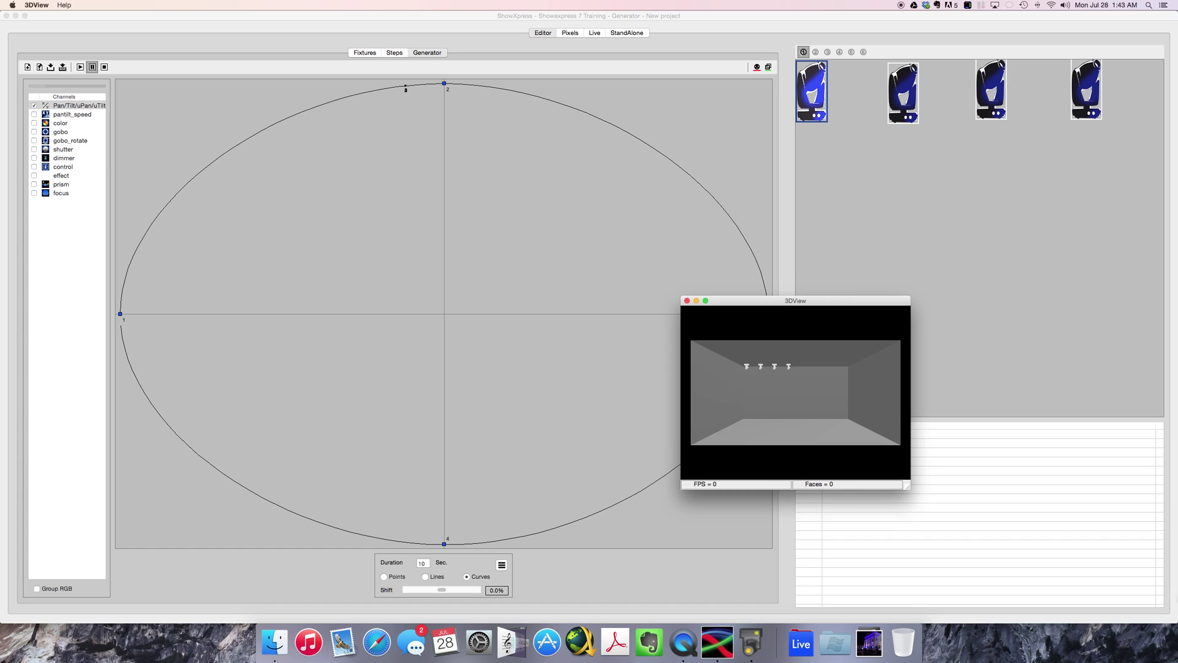
pyautogui.moveTo(1169, 615); pyautogui.dragTo(822, 554)
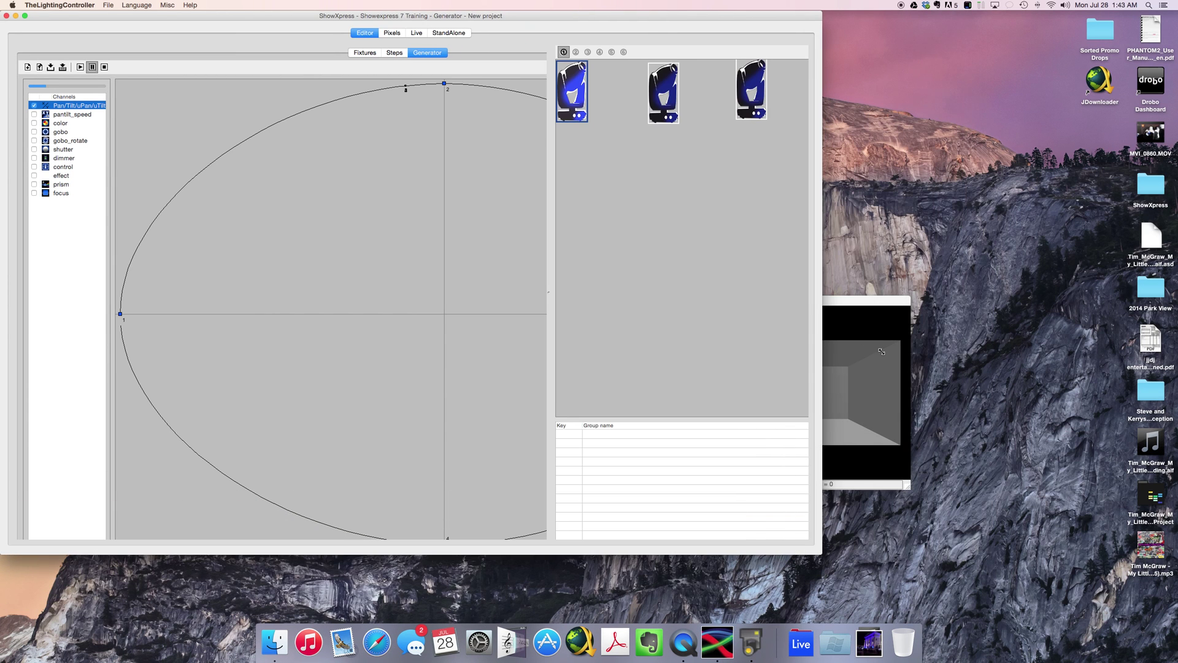
pyautogui.moveTo(871, 300); pyautogui.dragTo(1105, 146)
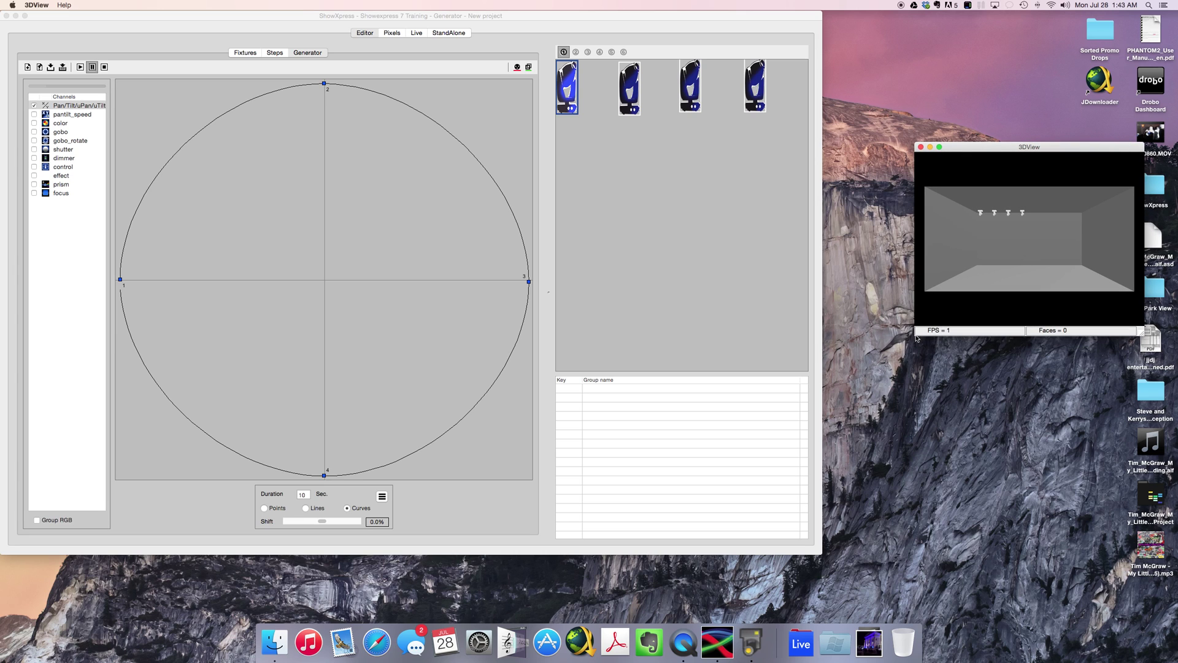
pyautogui.moveTo(916, 337); pyautogui.dragTo(687, 481)
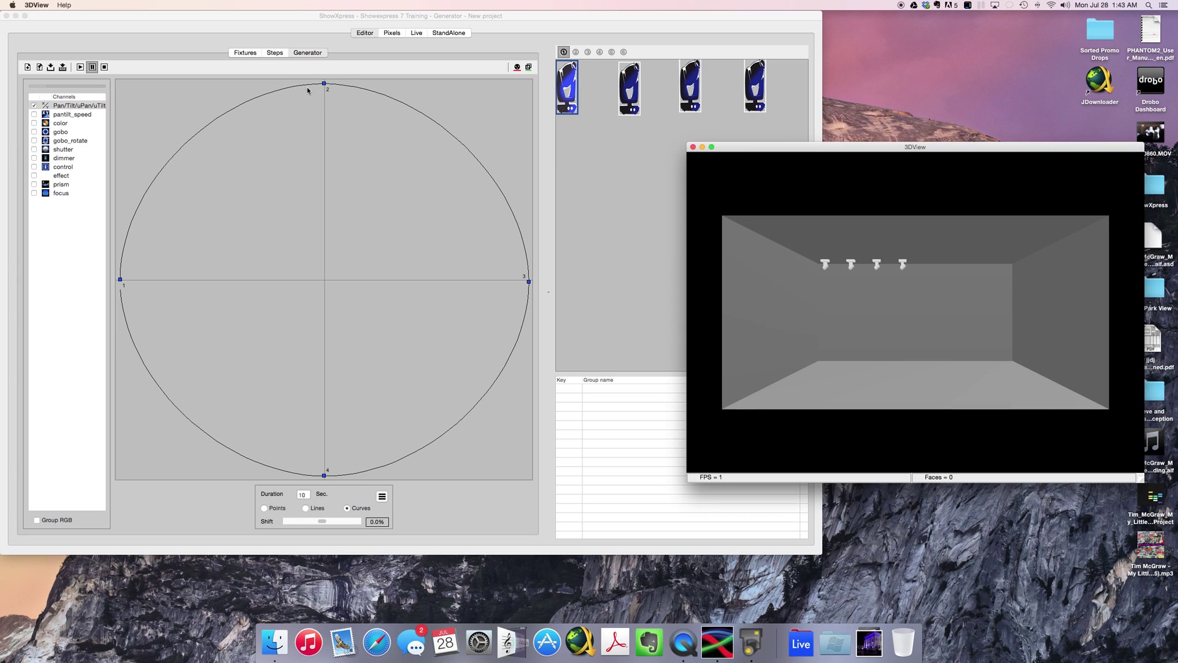
# Play the pan/tilt movement, examine the four fixtures from an angled viewpoint in 3DView, and stop the playback
pyautogui.click(80, 67)
pyautogui.click(80, 67)
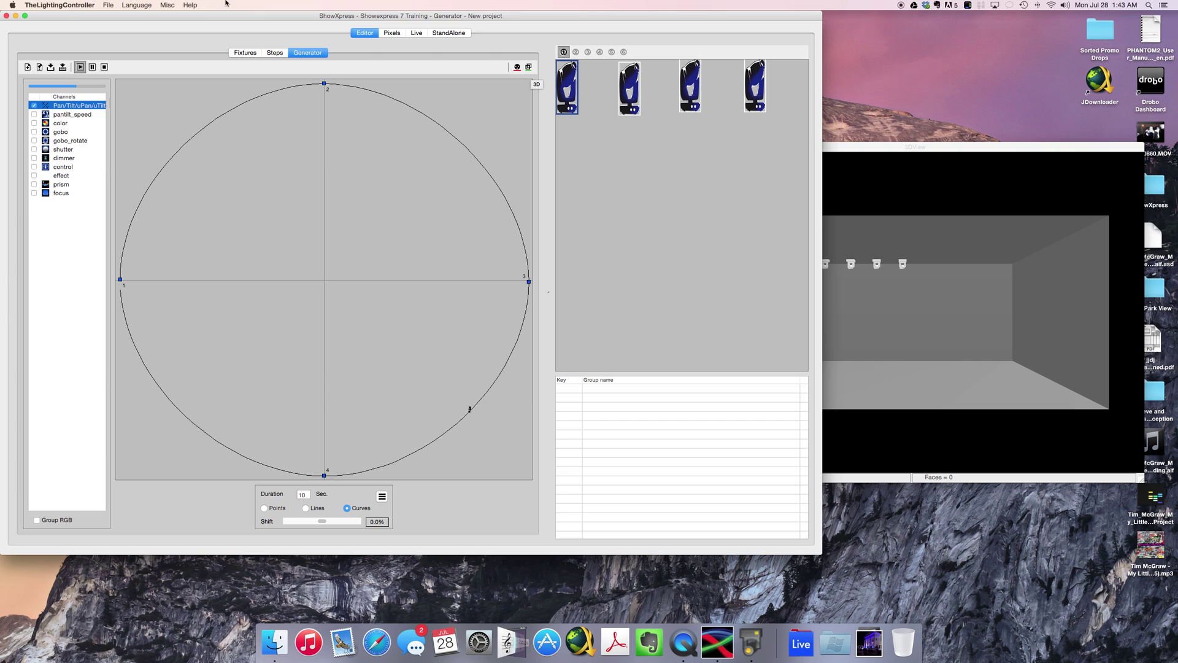
pyautogui.click(875, 265)
pyautogui.scroll(5, 873, 261)
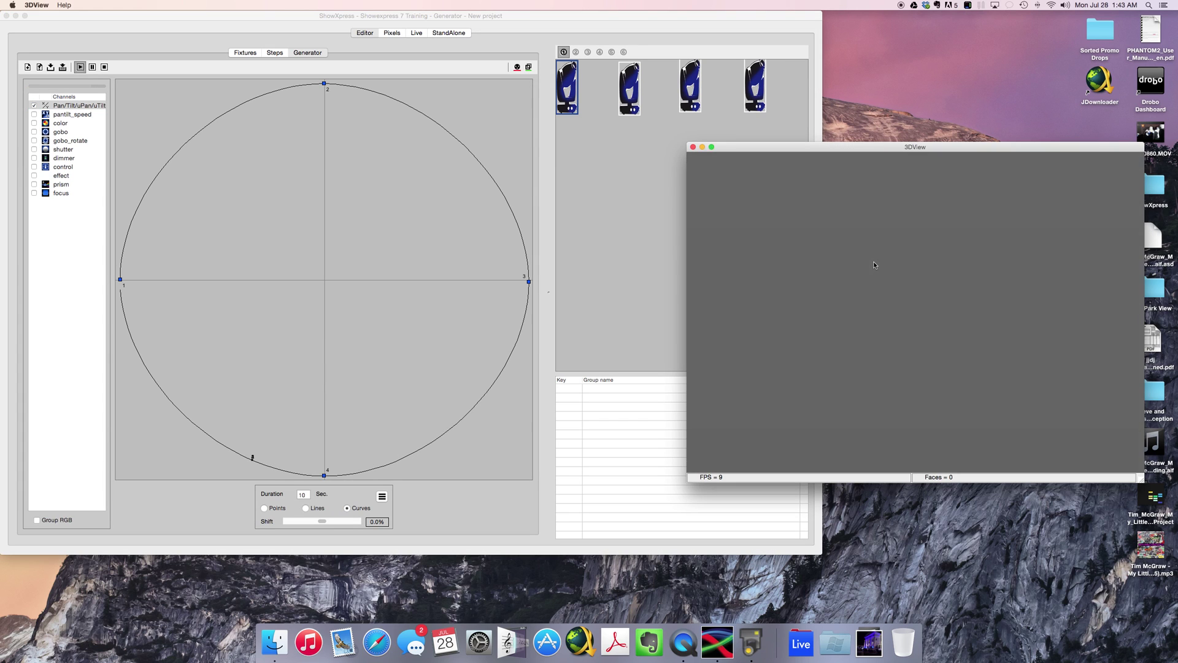
pyautogui.moveTo(874, 260); pyautogui.dragTo(907, 289)
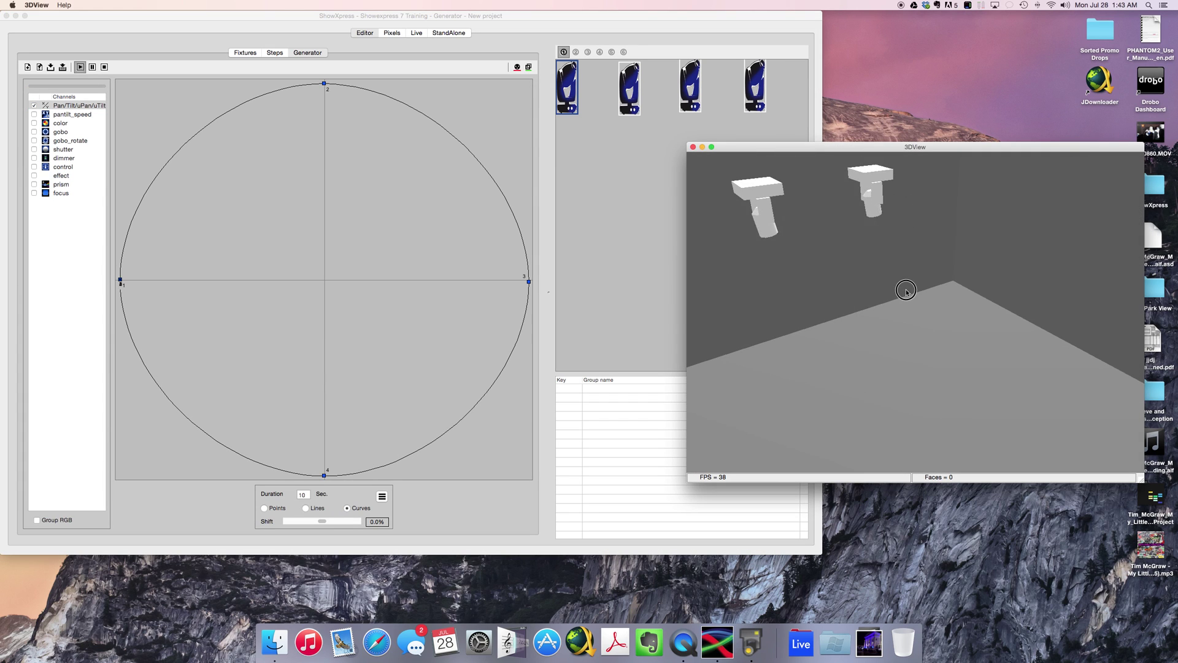
pyautogui.scroll(-5, 906, 289)
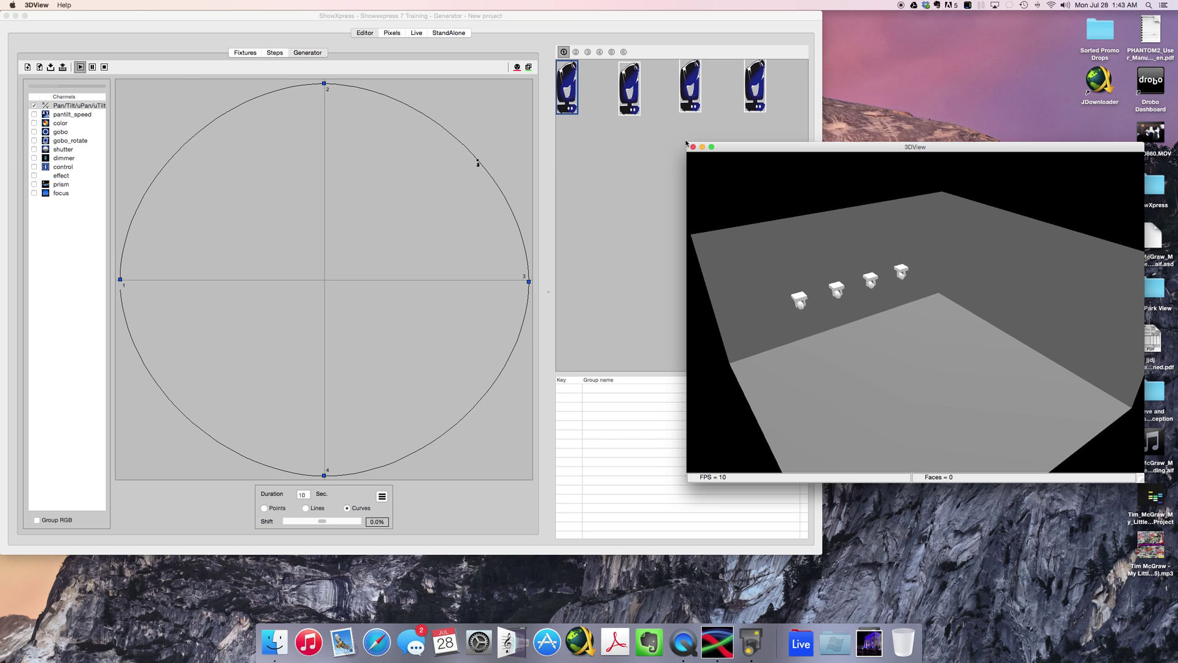
pyautogui.click(93, 65)
pyautogui.click(94, 65)
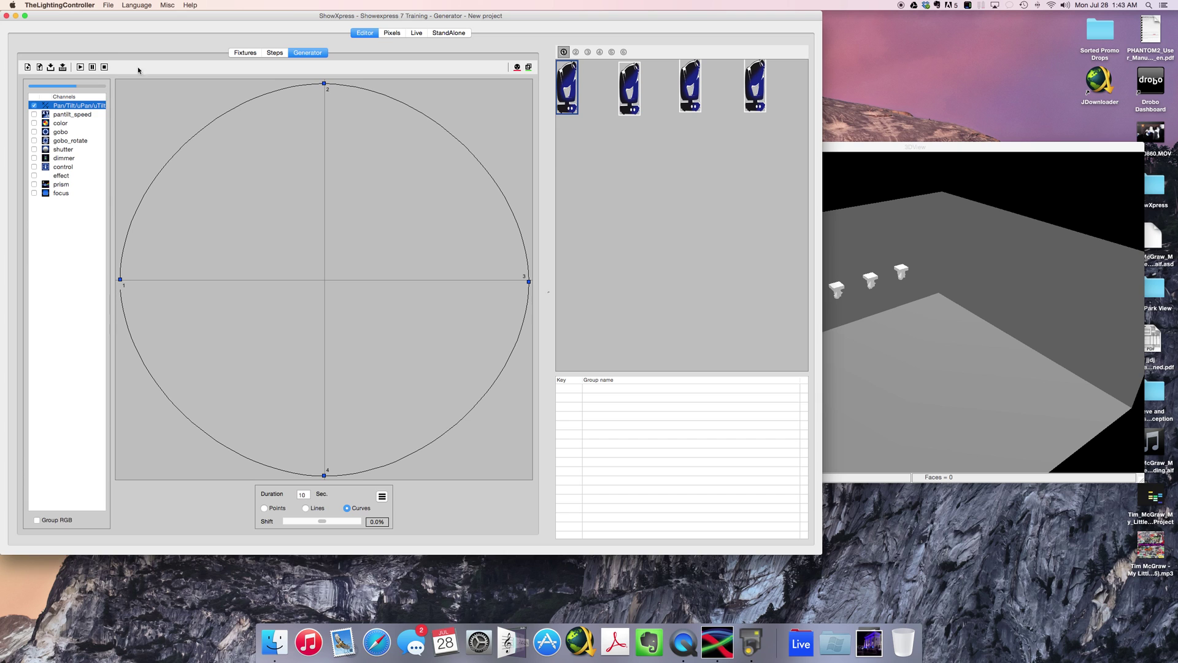
pyautogui.click(275, 52)
pyautogui.click(296, 53)
pyautogui.click(275, 53)
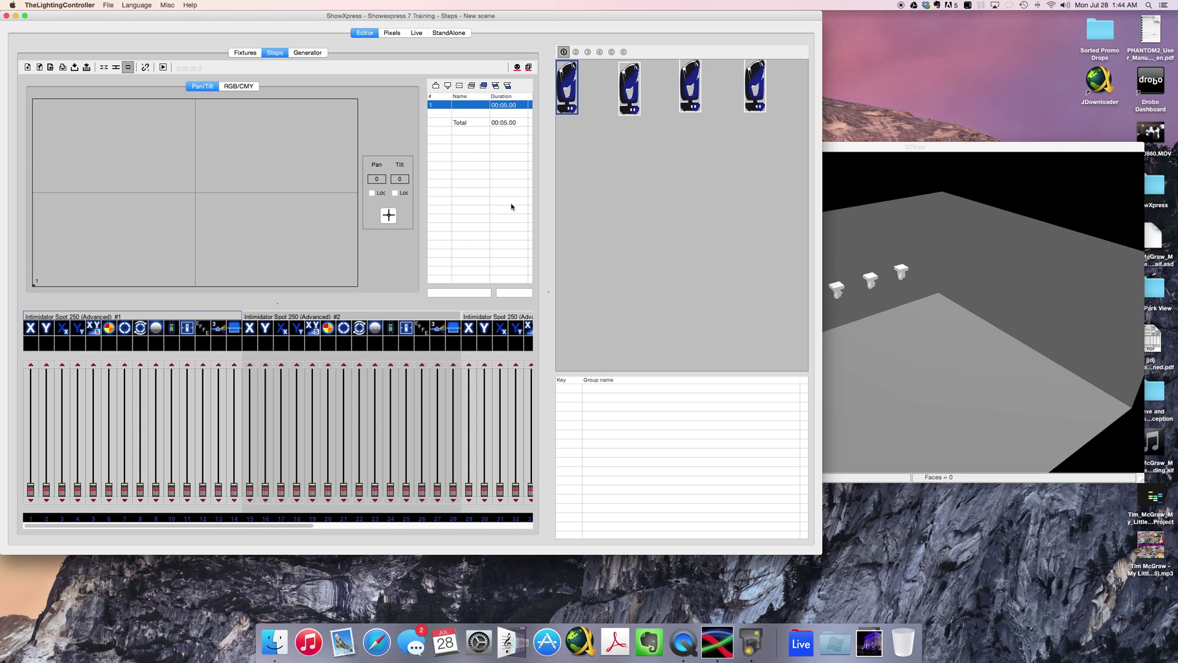
pyautogui.click(312, 55)
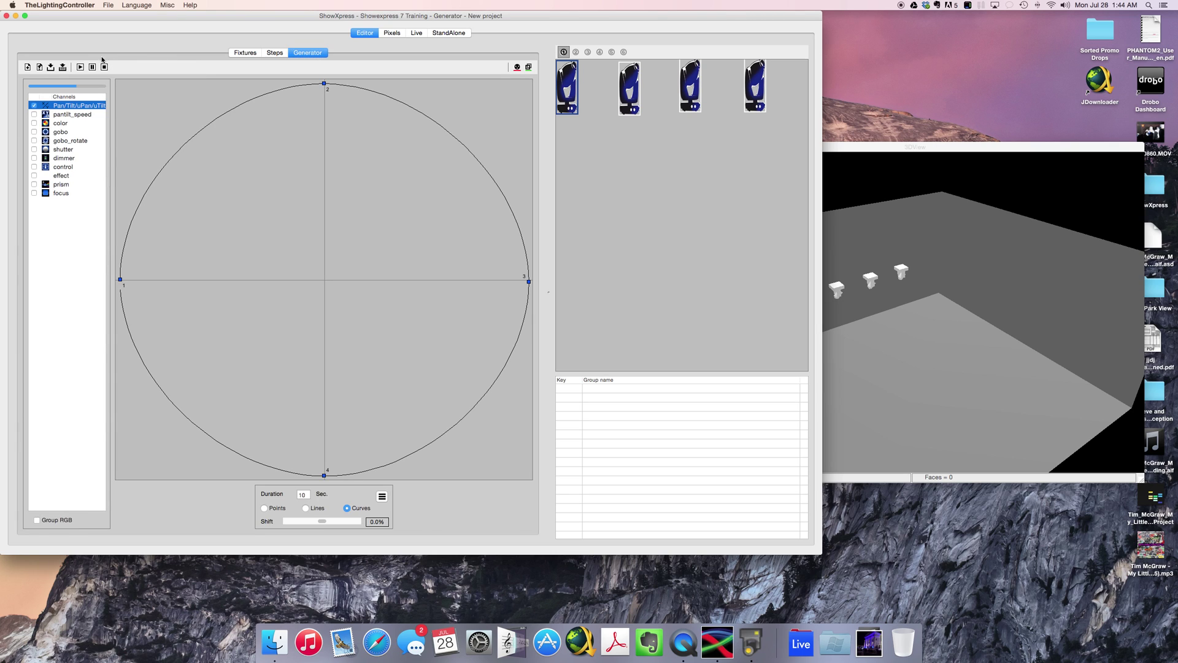
# Save the generated pan/tilt movement in the projects folder as "Circle 250s"
pyautogui.click(63, 67)
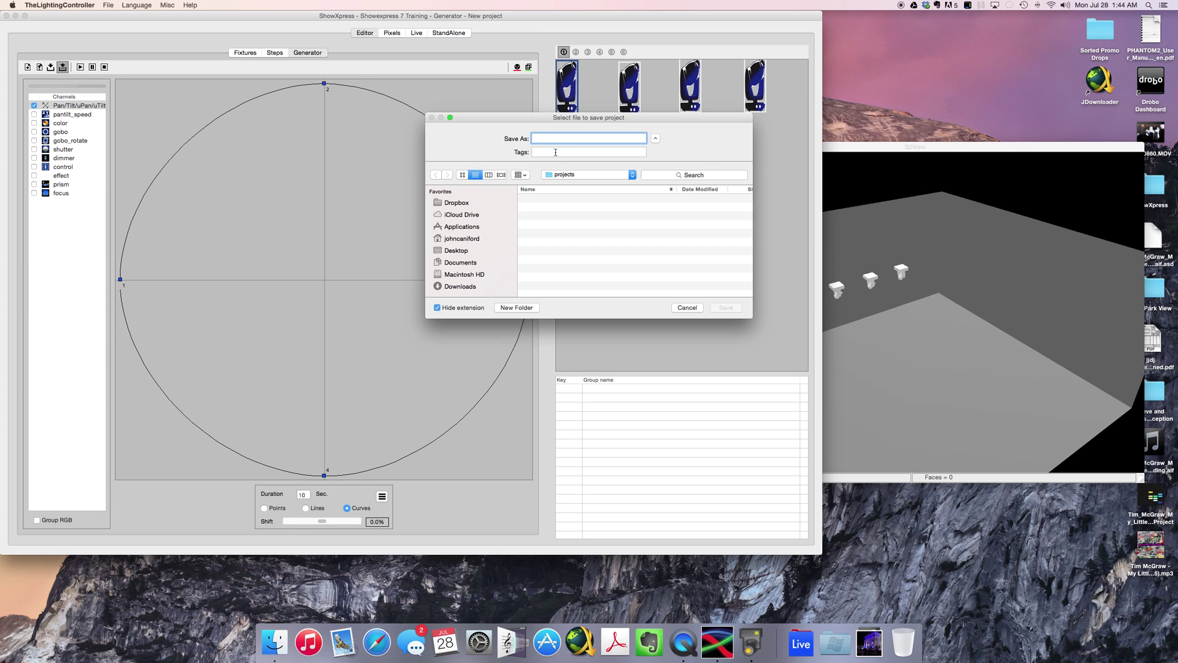
pyautogui.write('Circle 260s')
pyautogui.click(733, 307)
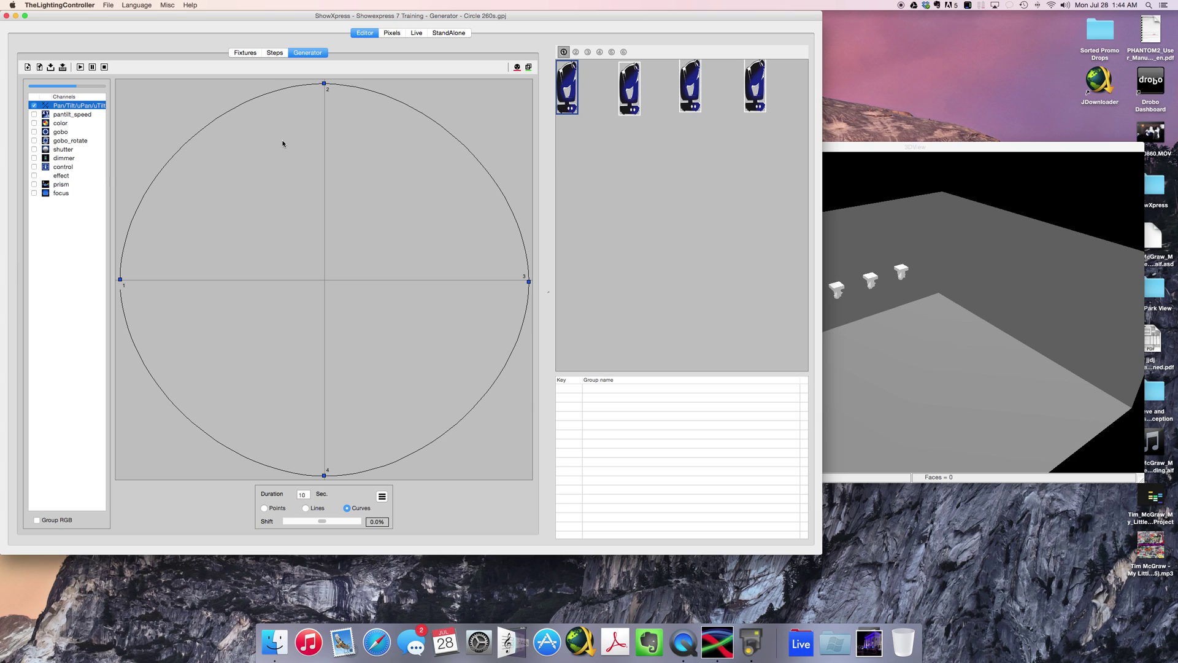
# Rename the Live button page Page_1 to "Movers - Qspot"
pyautogui.click(416, 35)
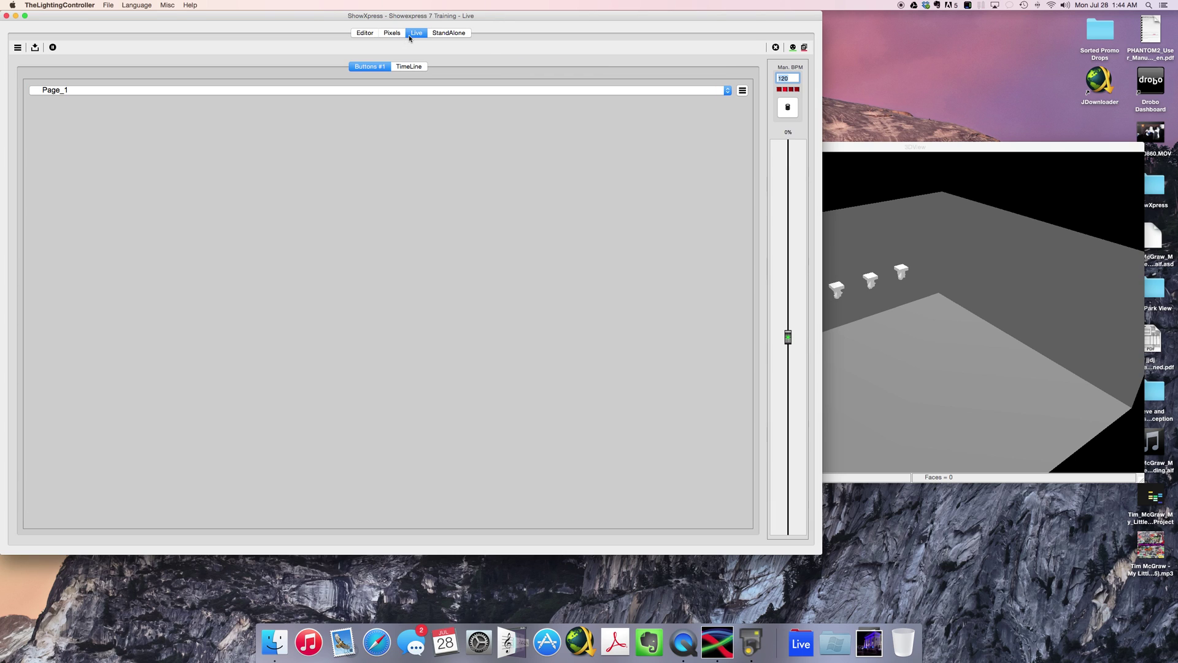
pyautogui.click(740, 91)
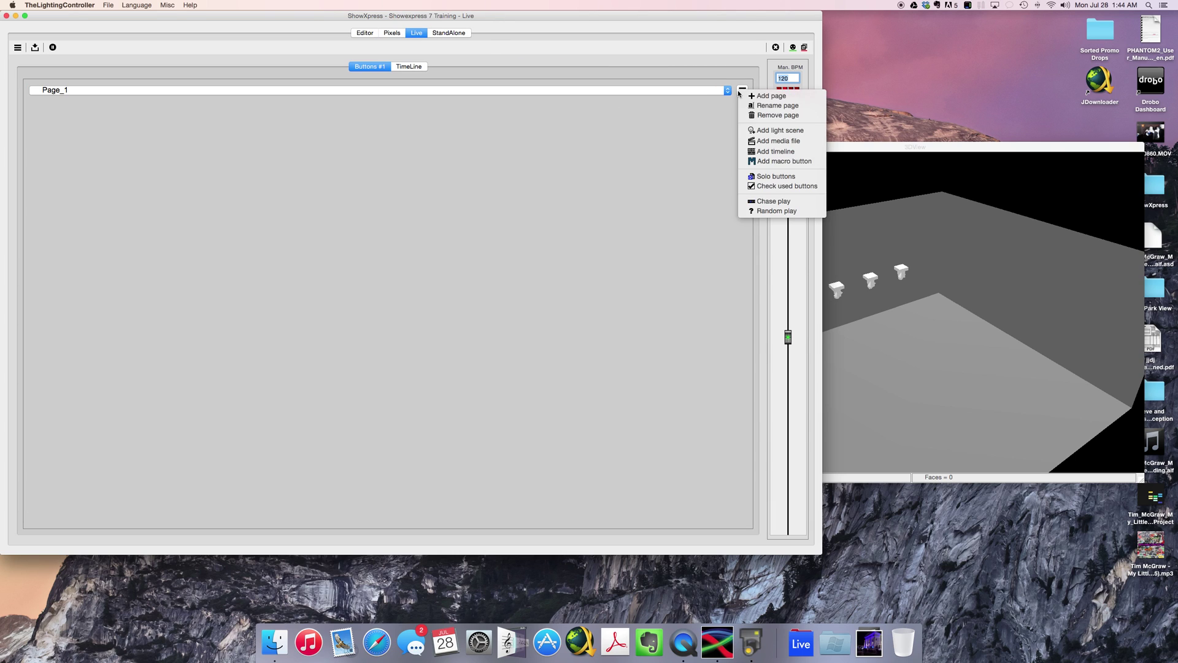
pyautogui.click(664, 126)
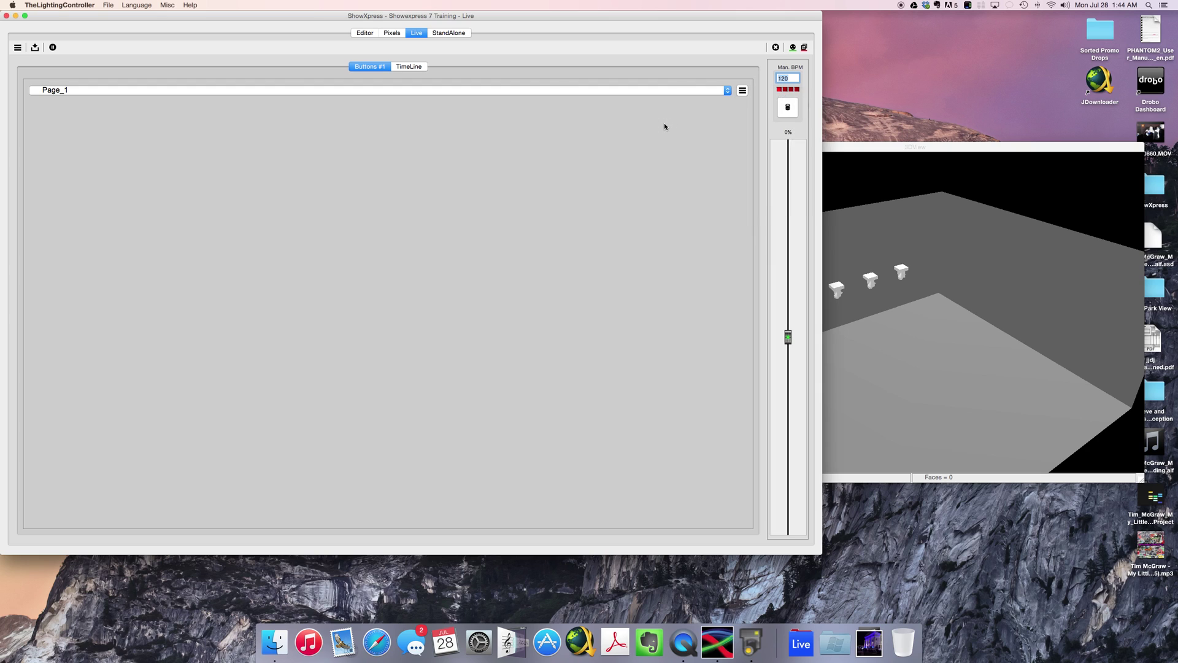
pyautogui.click(740, 92)
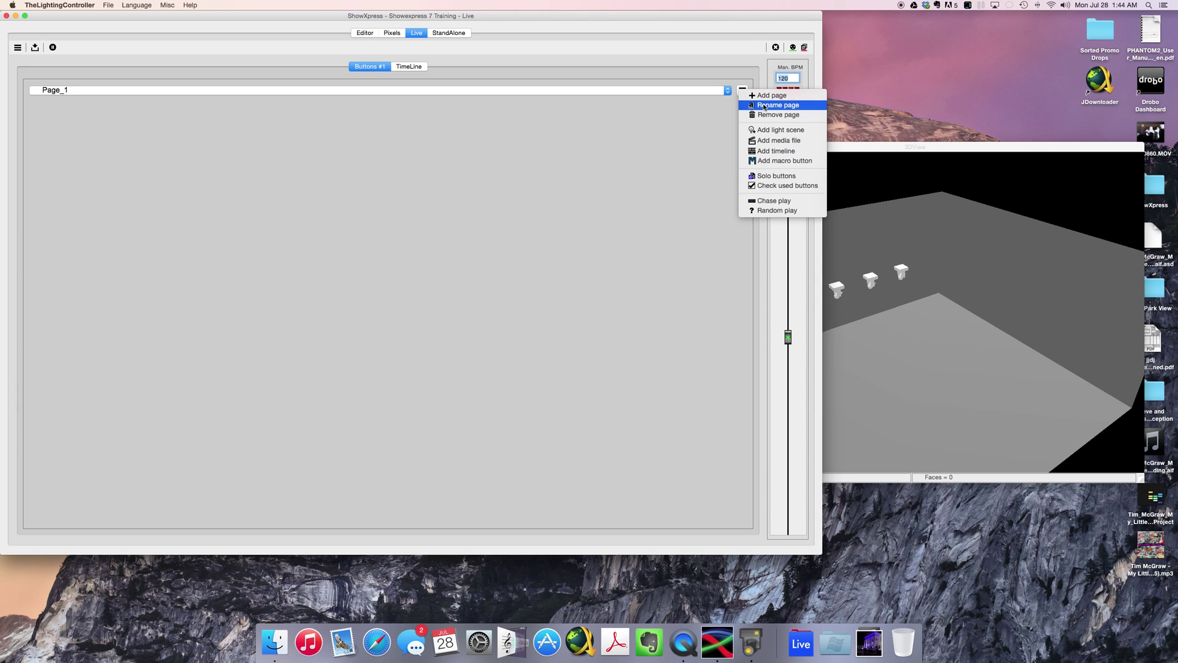
pyautogui.click(764, 106)
pyautogui.write('Mo')
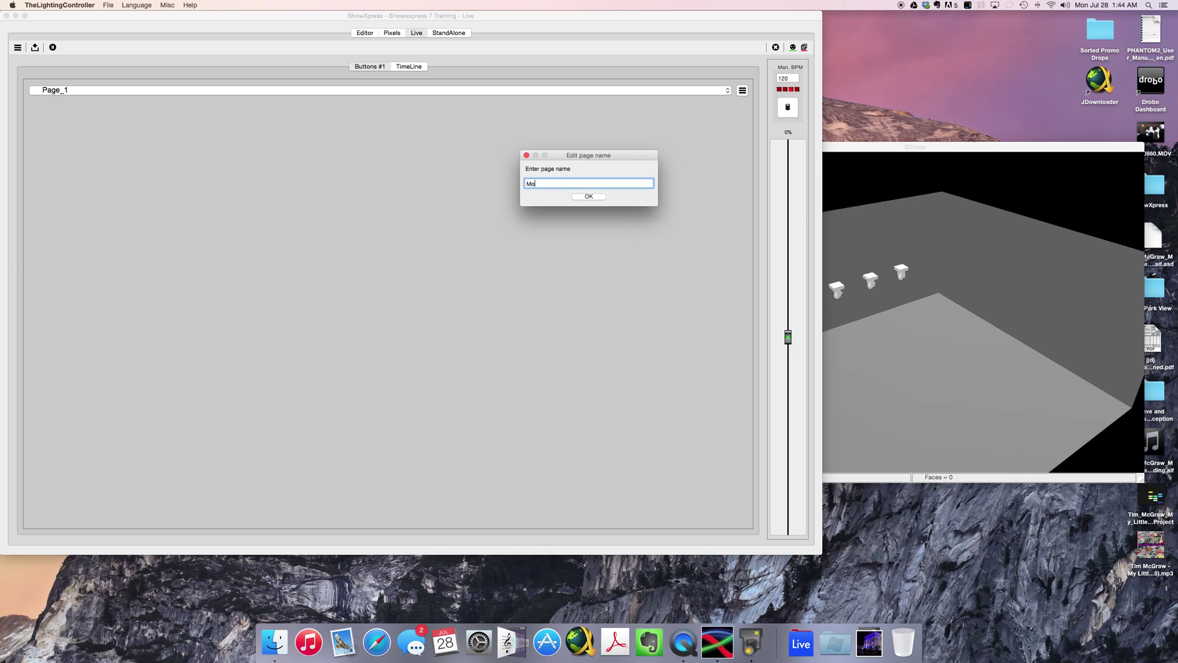
pyautogui.write('vers - Qspot')
pyautogui.press('Return')
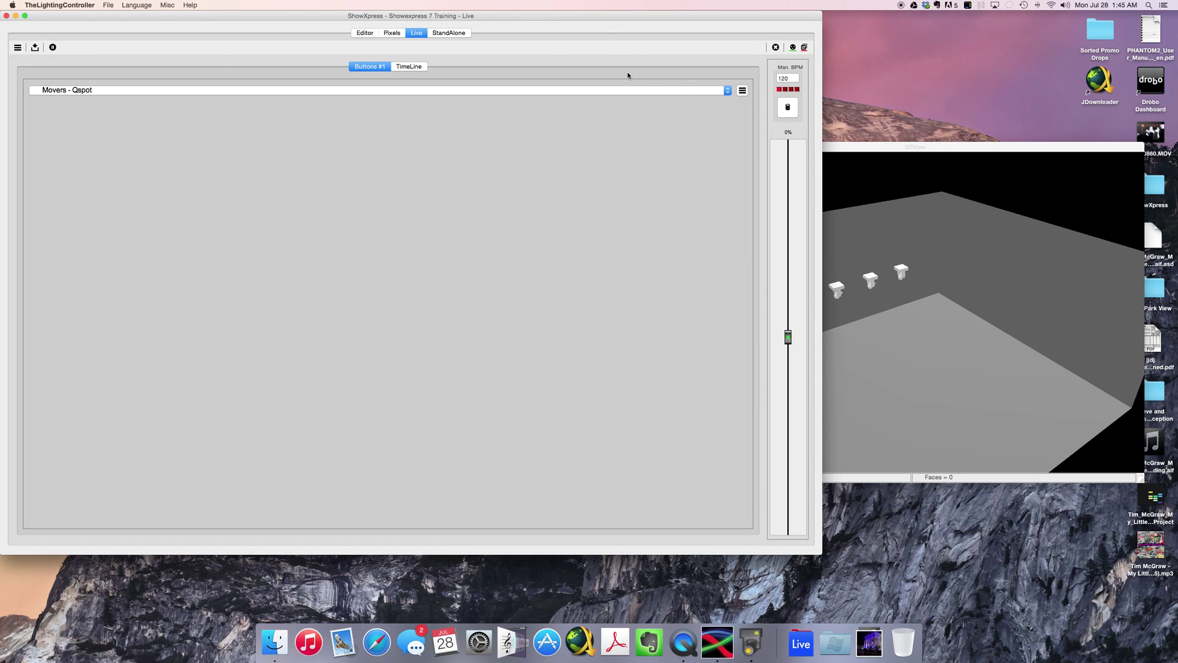
# Add the saved light scene "Circle 260s" from the generator folder to the "Movers - Qspot" page
pyautogui.click(742, 90)
pyautogui.click(758, 134)
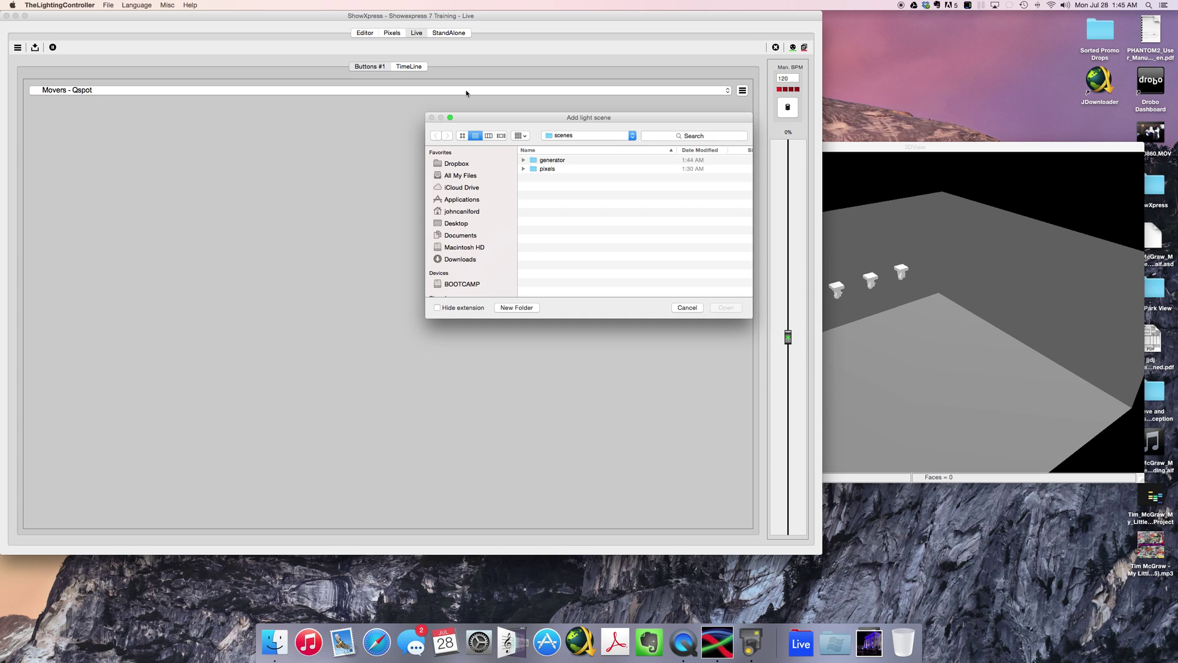
pyautogui.doubleClick(552, 160)
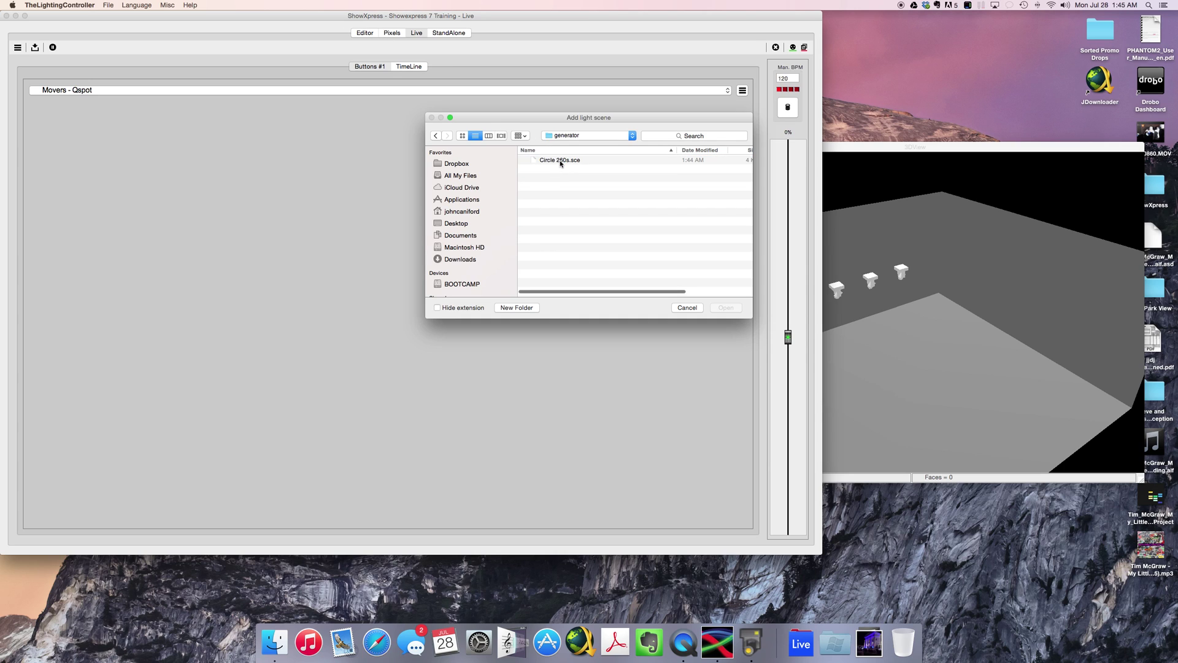
pyautogui.doubleClick(561, 161)
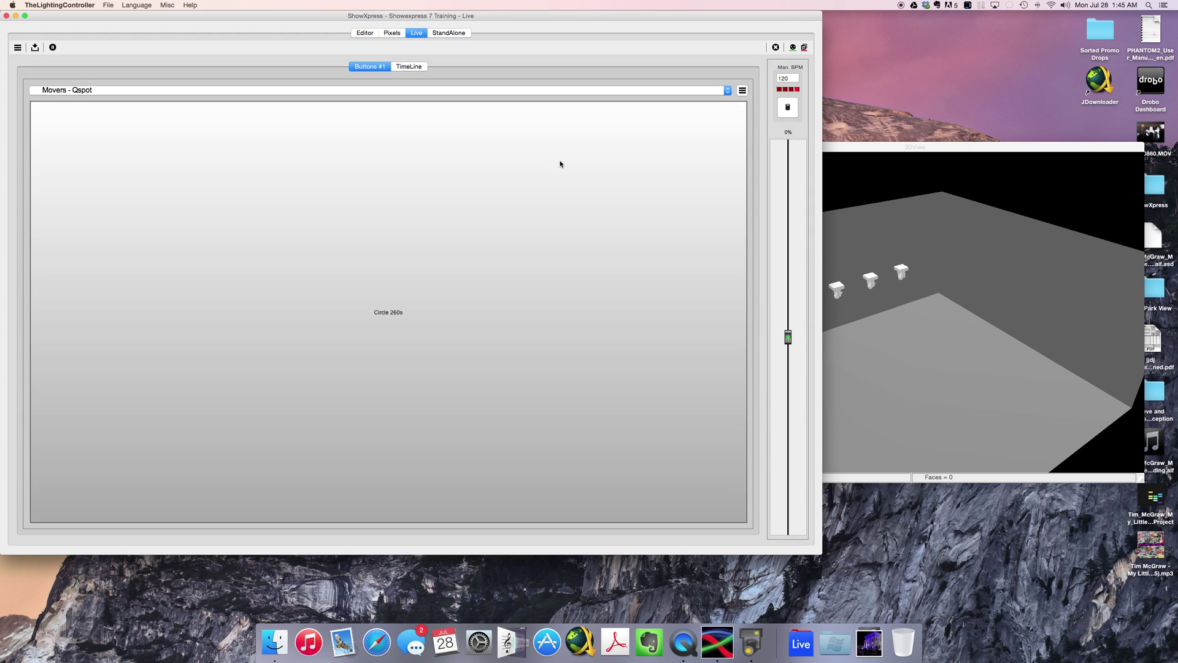
# Try the Circle 260s button, inspect the Generator and Steps editors, and switch the scene off on the Live page
pyautogui.click(532, 300)
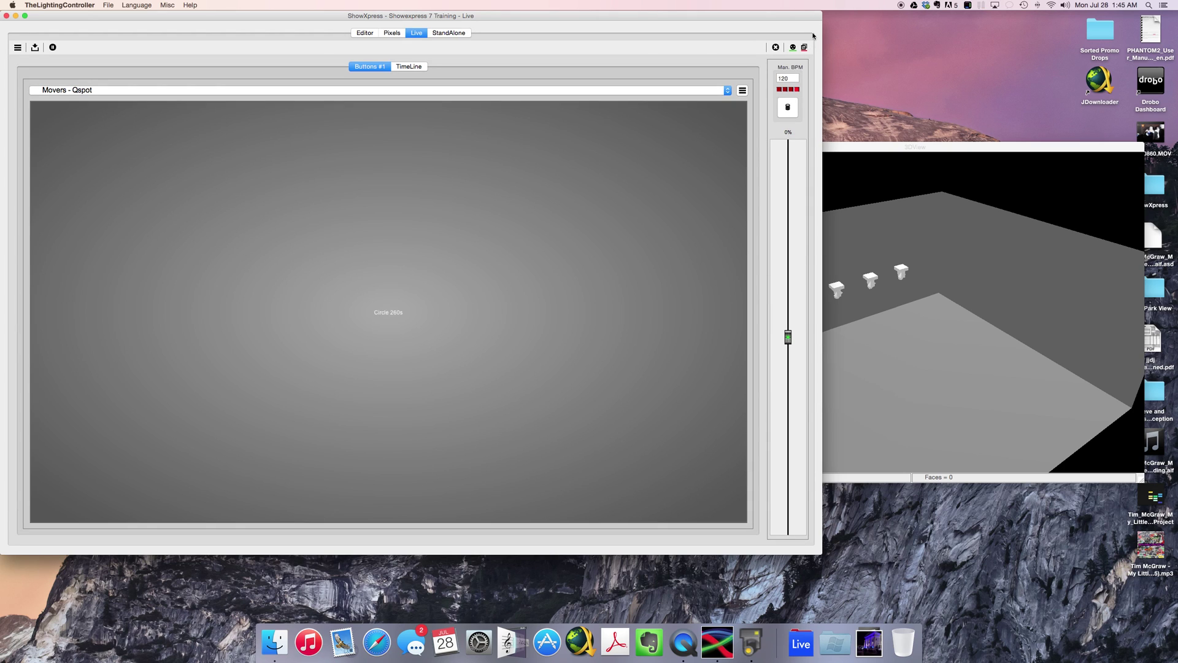
pyautogui.click(474, 315)
pyautogui.click(361, 33)
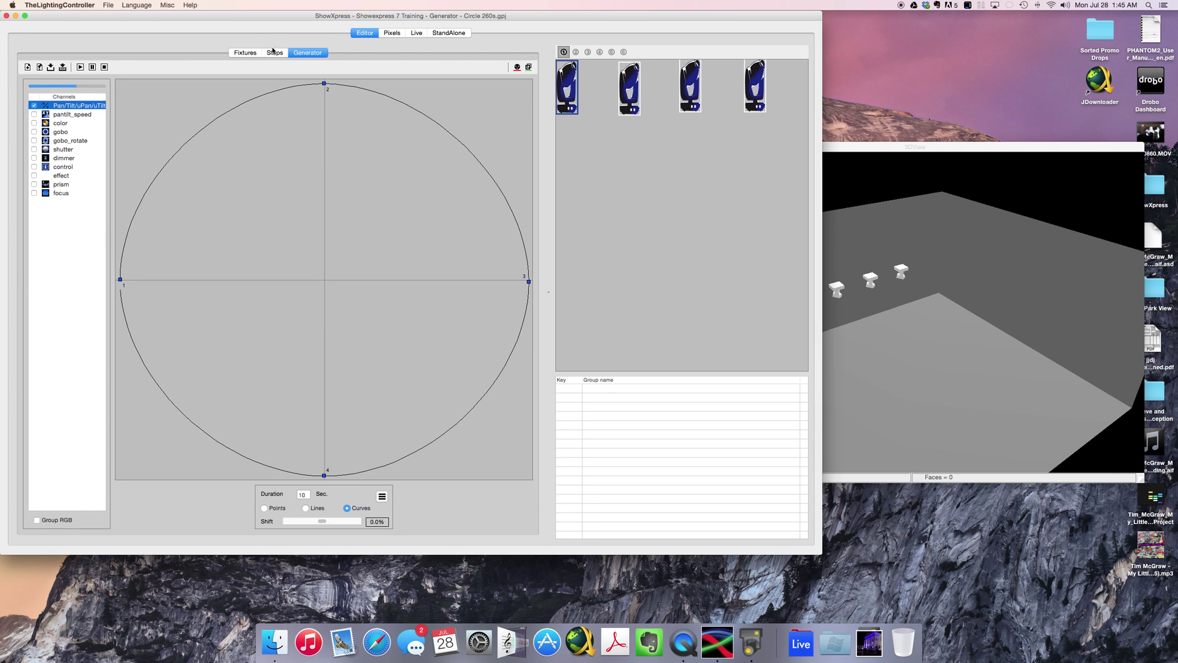
pyautogui.click(273, 52)
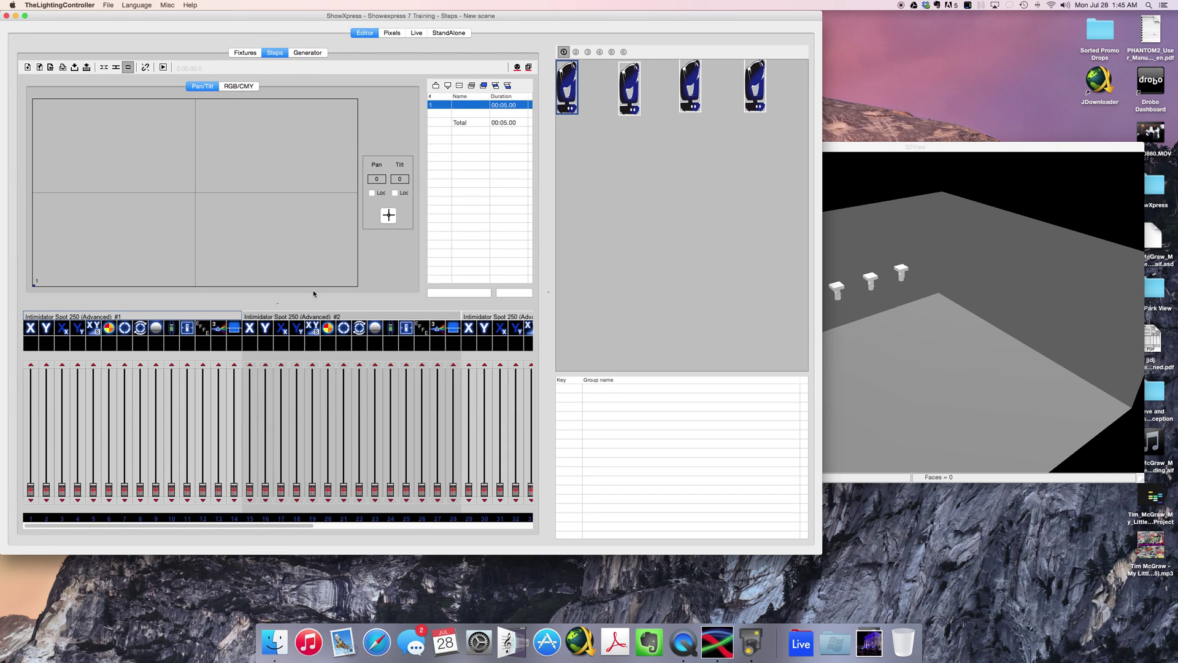
pyautogui.click(417, 33)
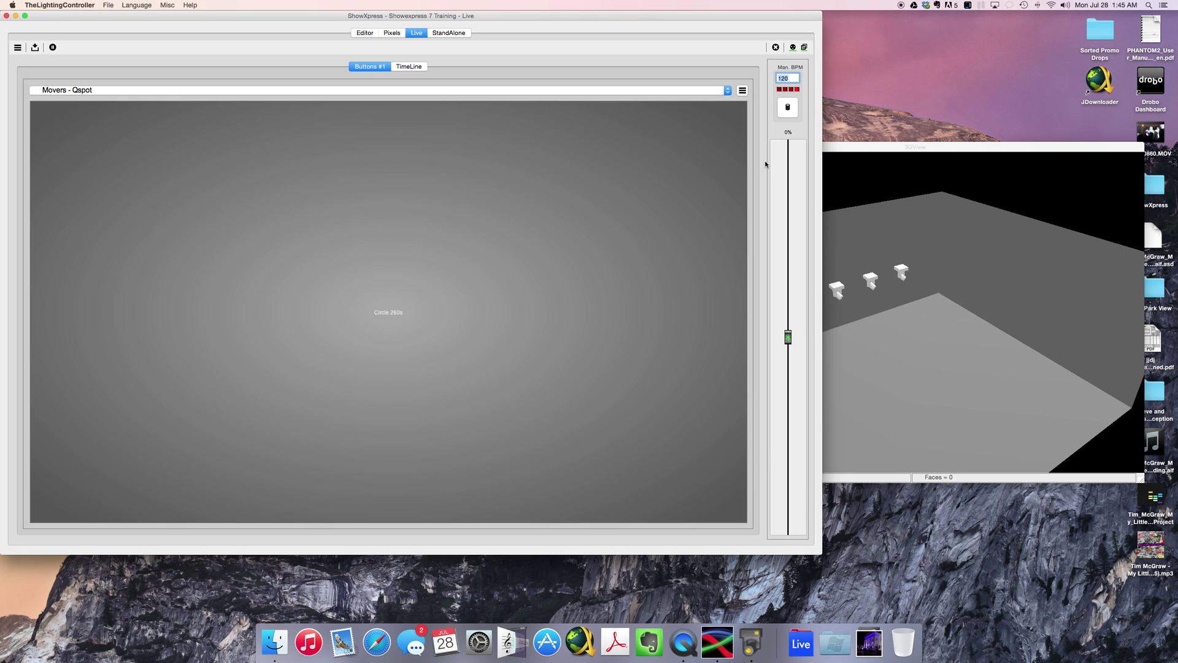
pyautogui.click(679, 139)
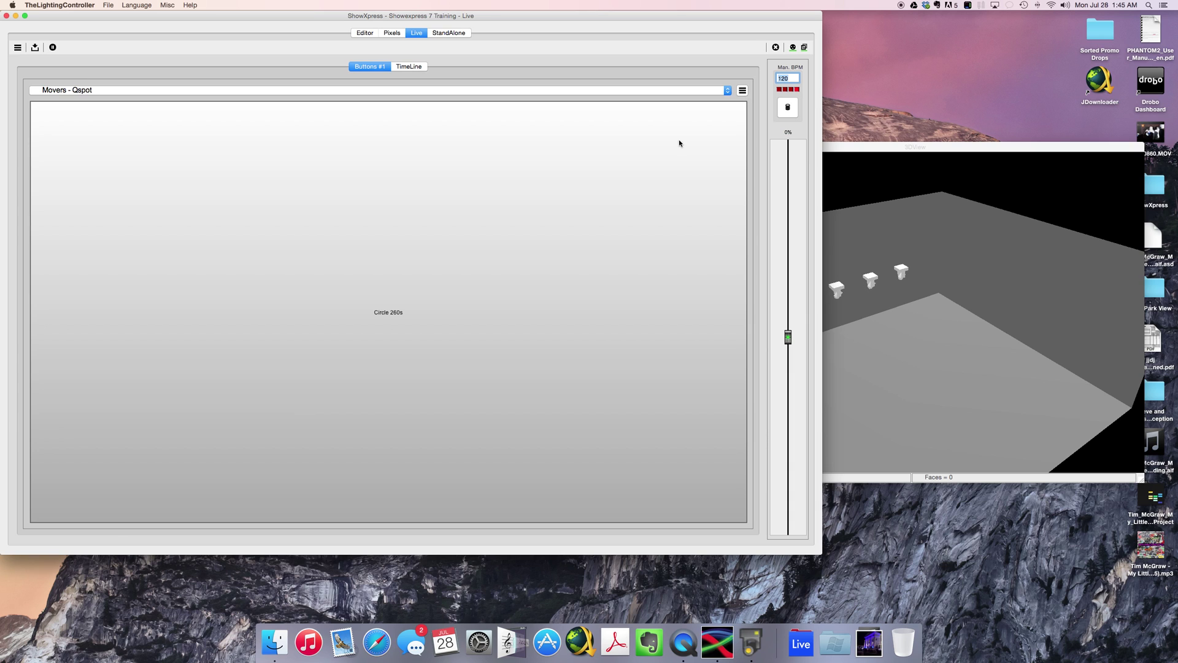
# Edit the Circle 260s scene from its Live button, flatten the playing path by moving points 2 and 4 inward, and stop playback
pyautogui.rightClick(614, 178)
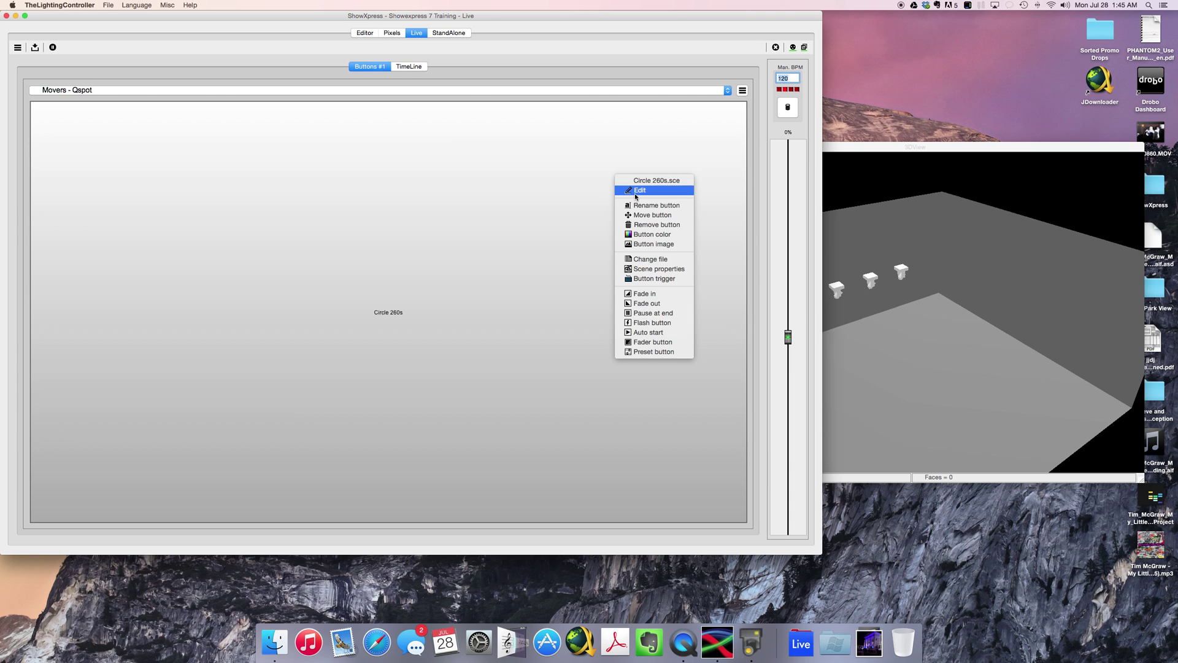
pyautogui.click(636, 191)
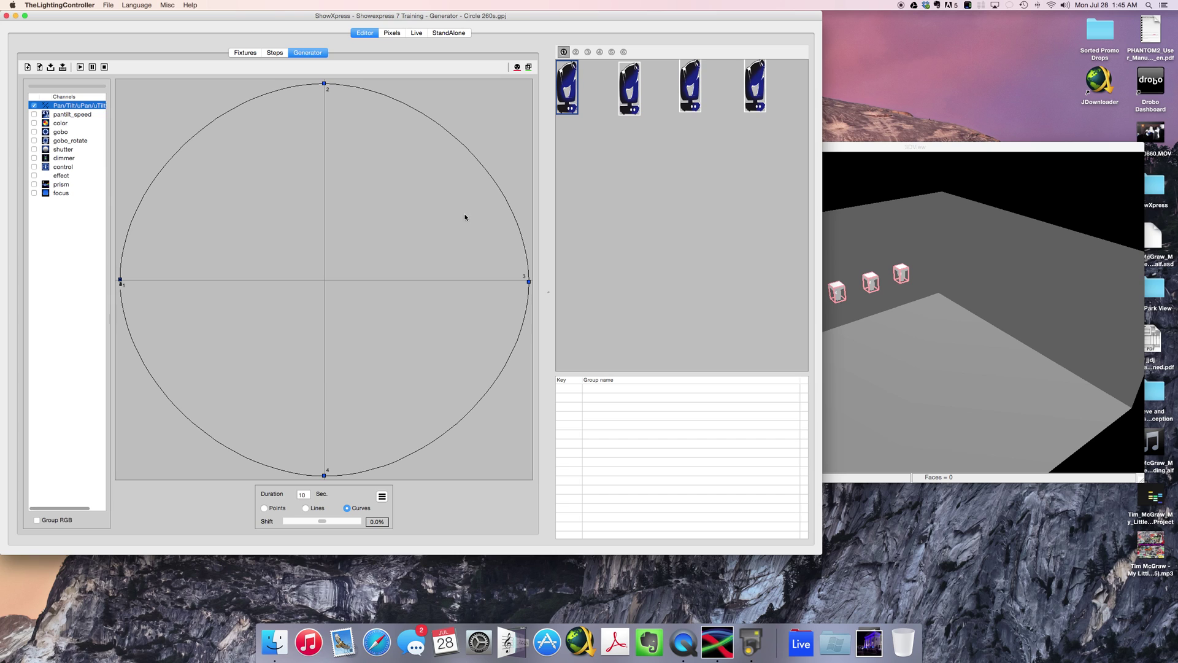
pyautogui.click(80, 68)
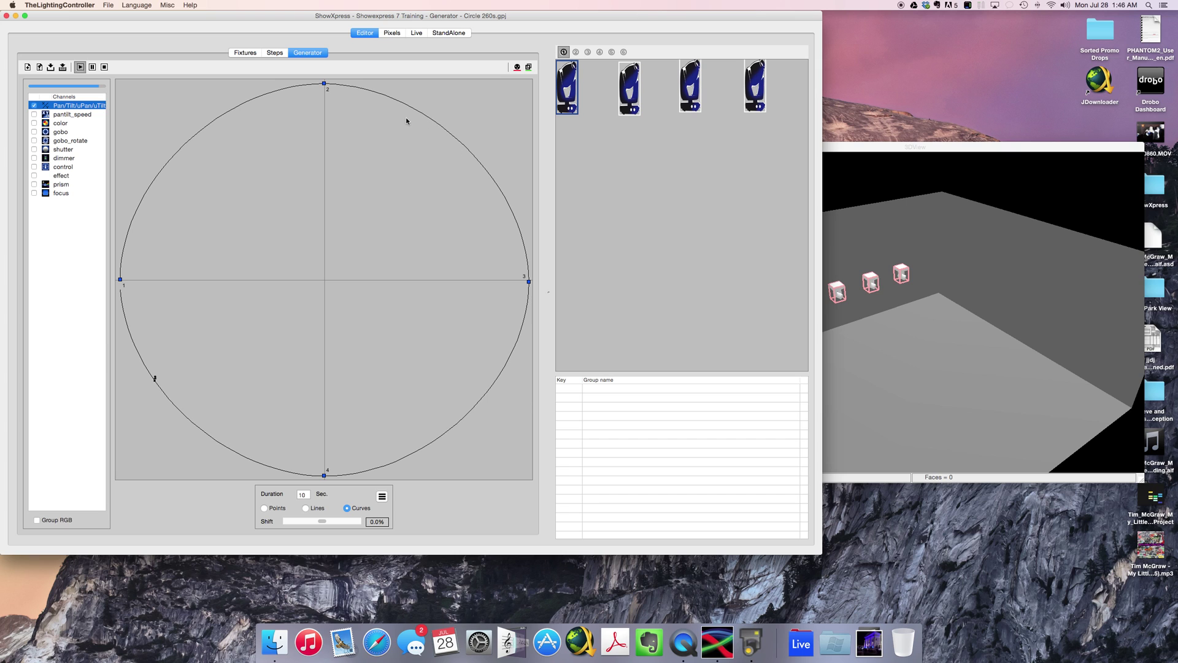
pyautogui.moveTo(325, 85); pyautogui.dragTo(307, 258)
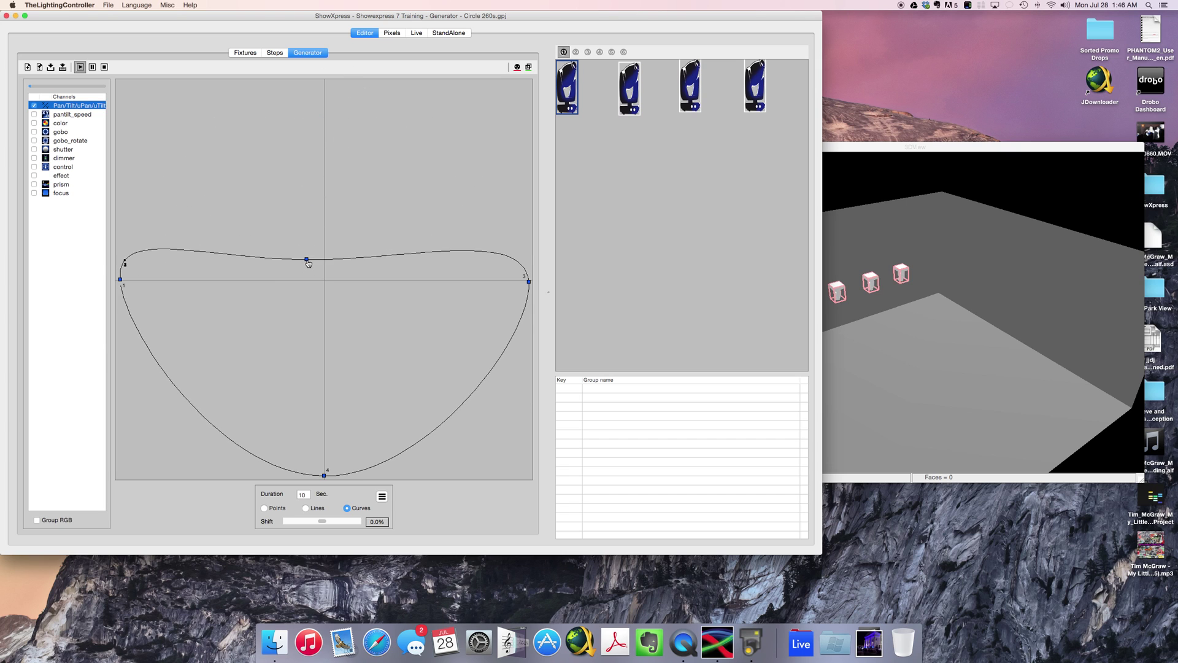
pyautogui.moveTo(324, 475); pyautogui.dragTo(316, 347)
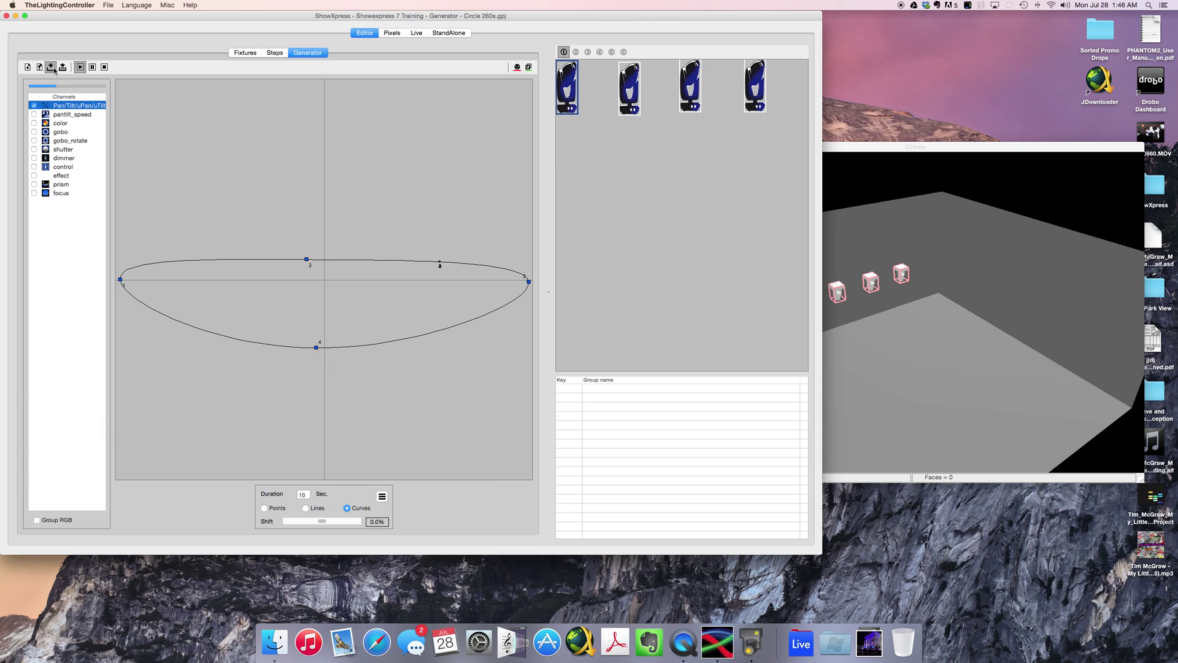
pyautogui.click(104, 5)
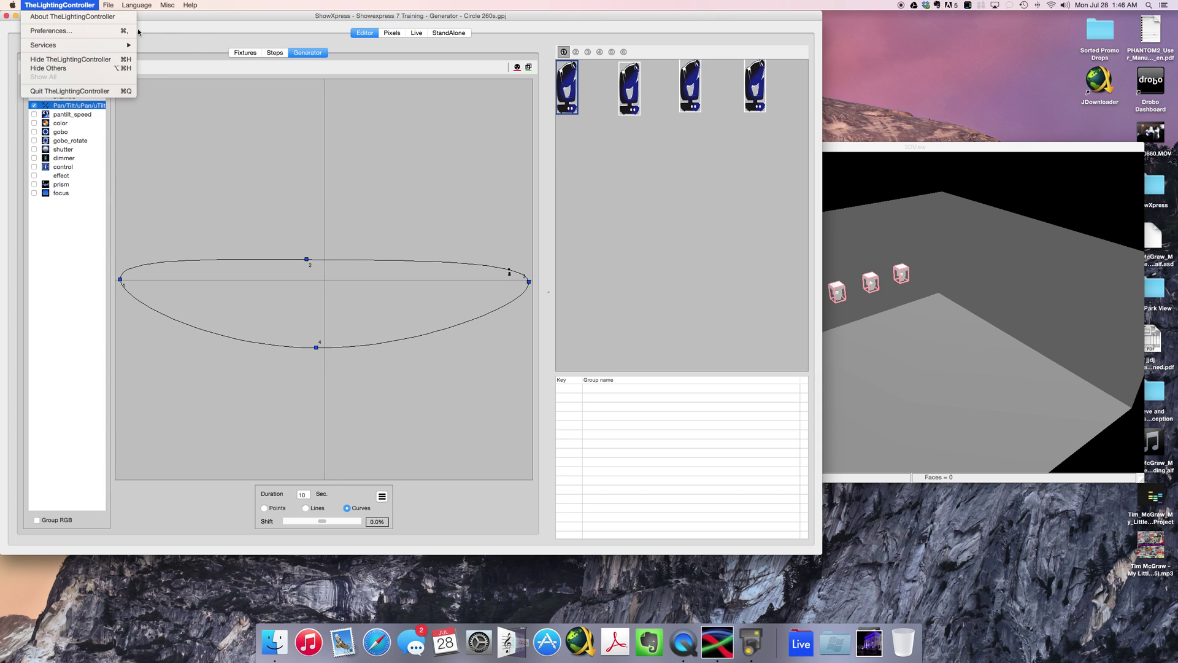
pyautogui.click(162, 52)
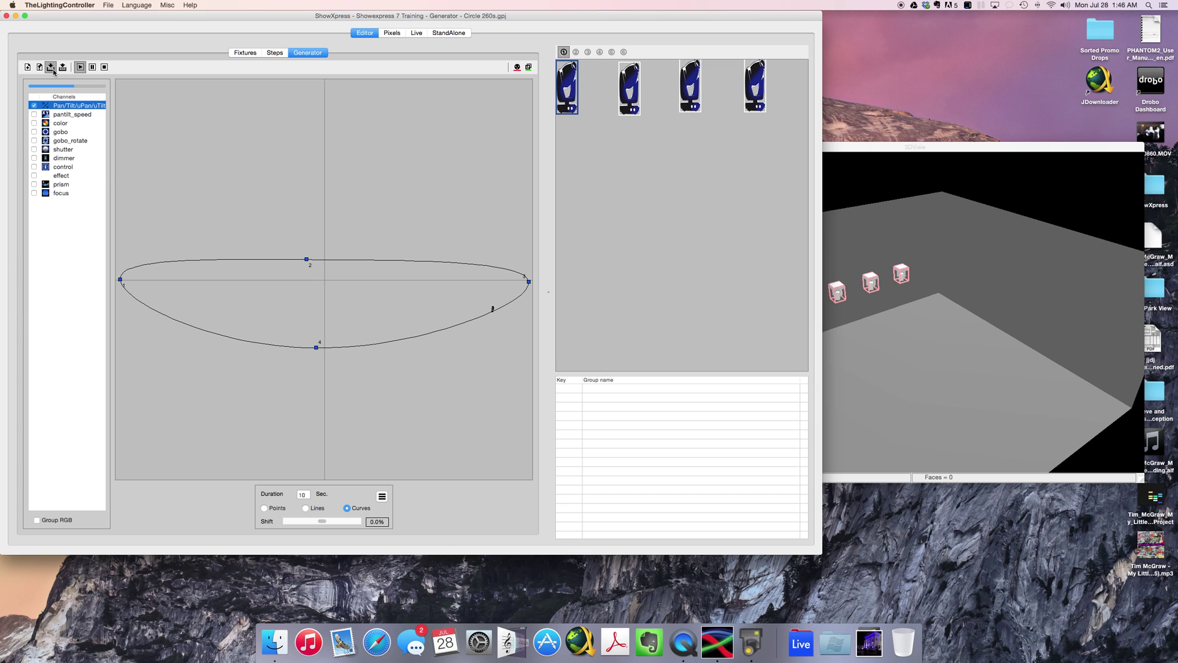
pyautogui.click(82, 68)
pyautogui.click(106, 67)
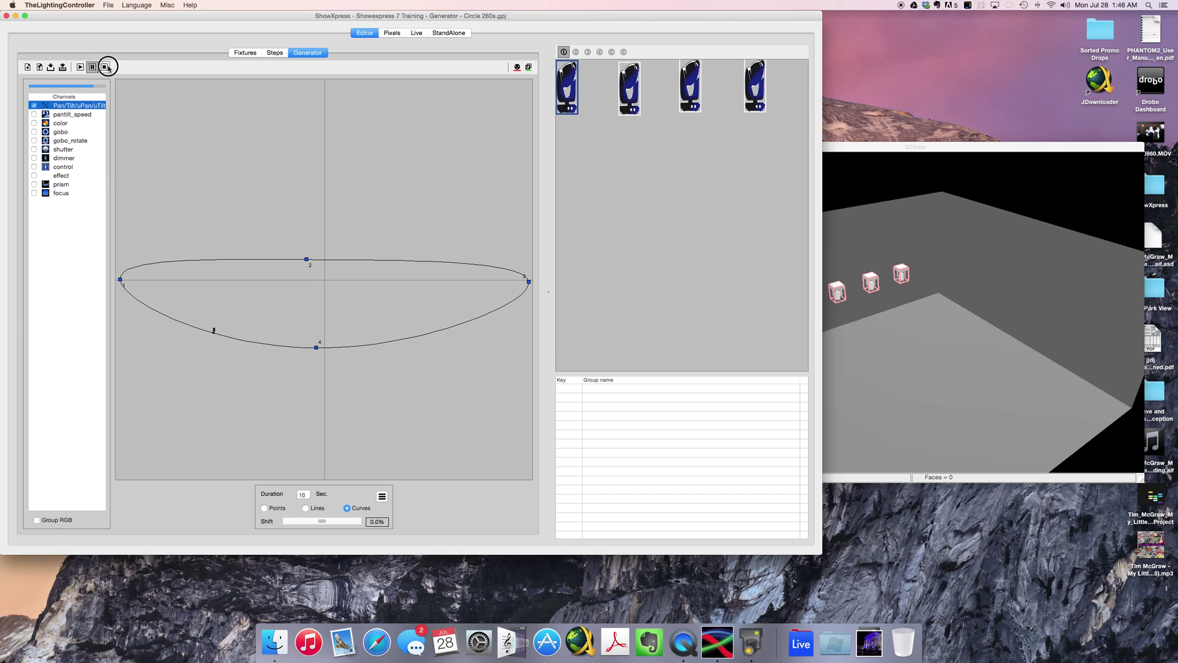
# Start the Circle 260s scene on the Live page and review its button trigger options without applying any
pyautogui.click(416, 33)
pyautogui.click(402, 272)
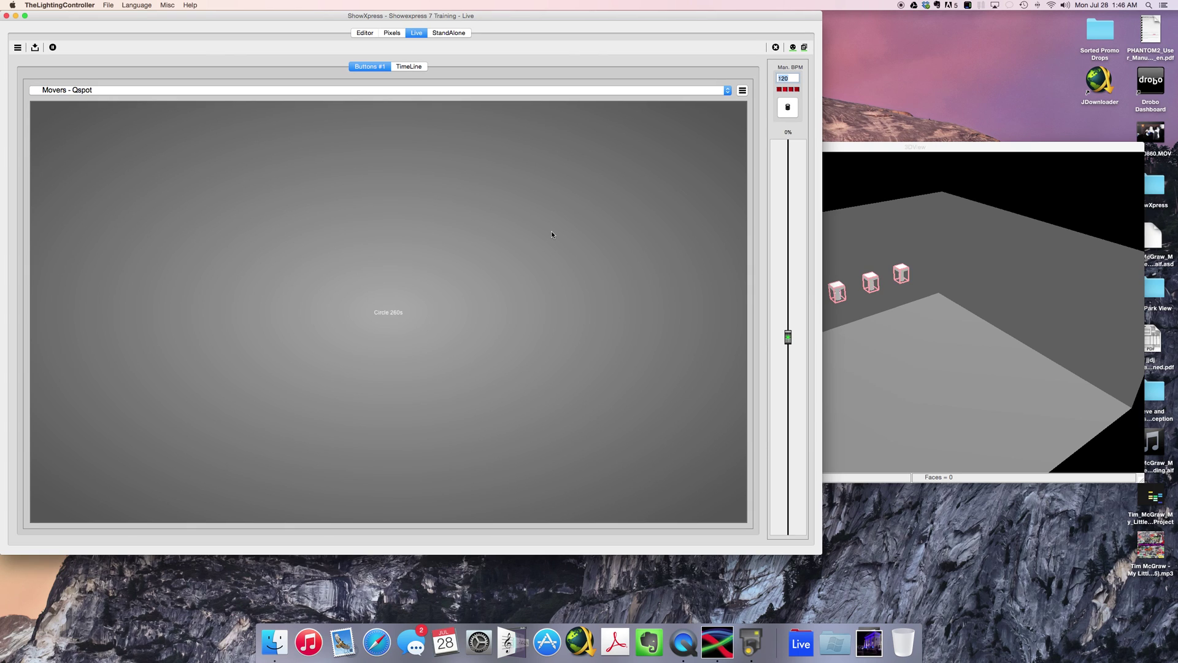
pyautogui.rightClick(551, 234)
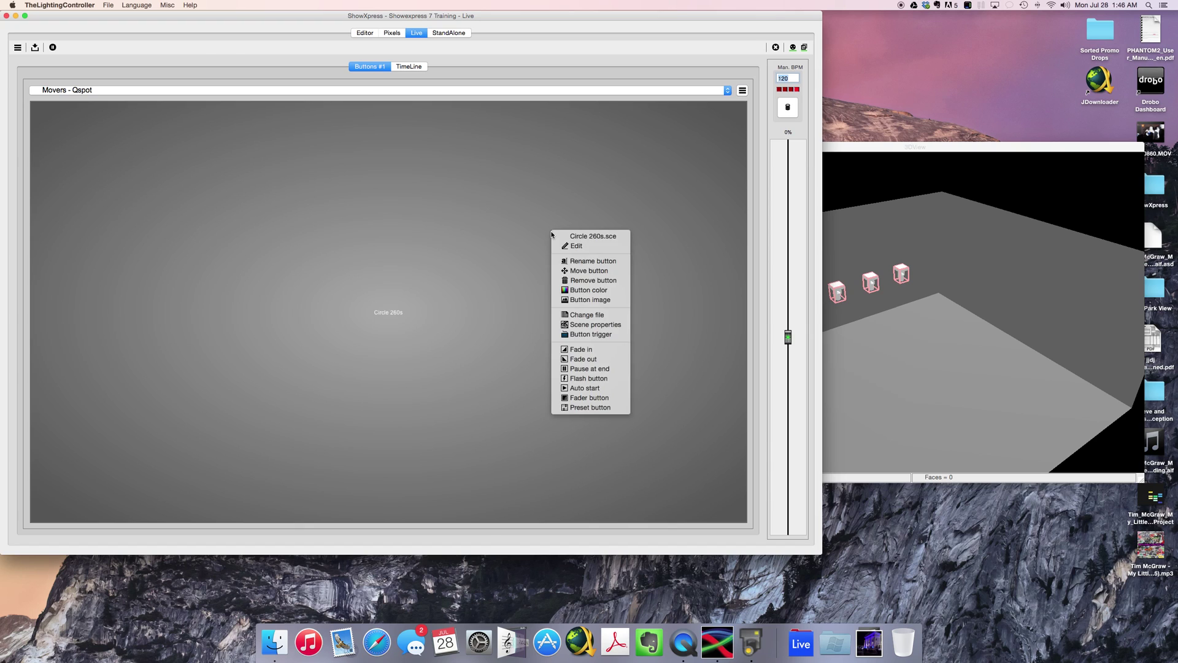
pyautogui.click(601, 333)
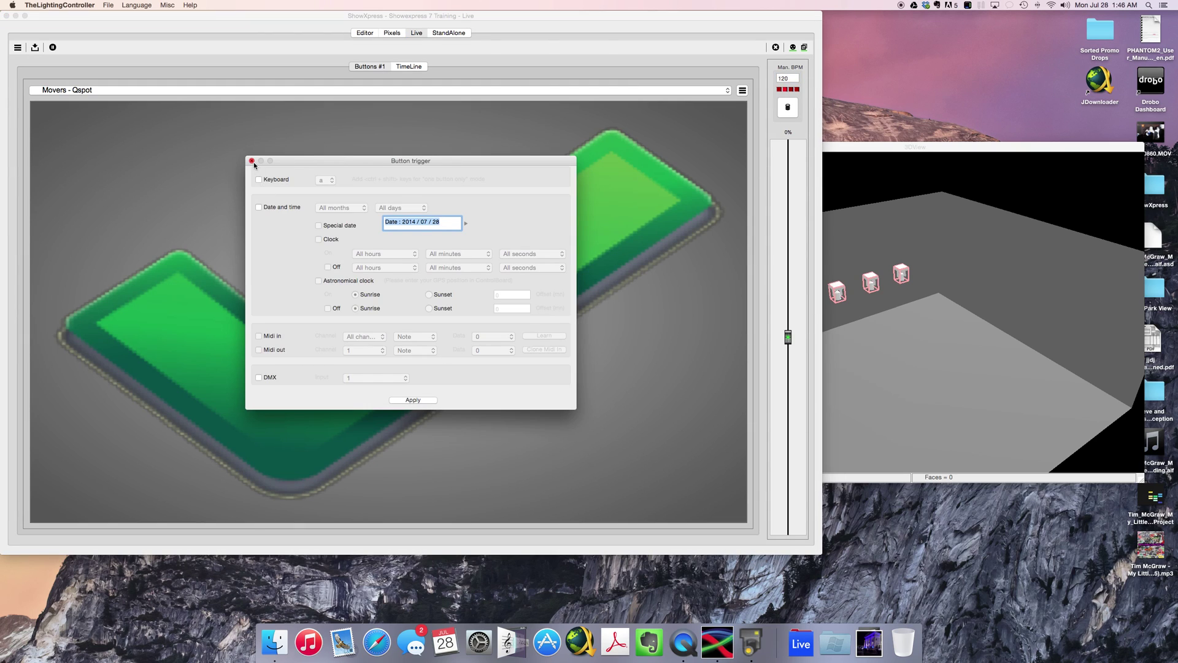
pyautogui.moveTo(247, 164); pyautogui.dragTo(256, 164)
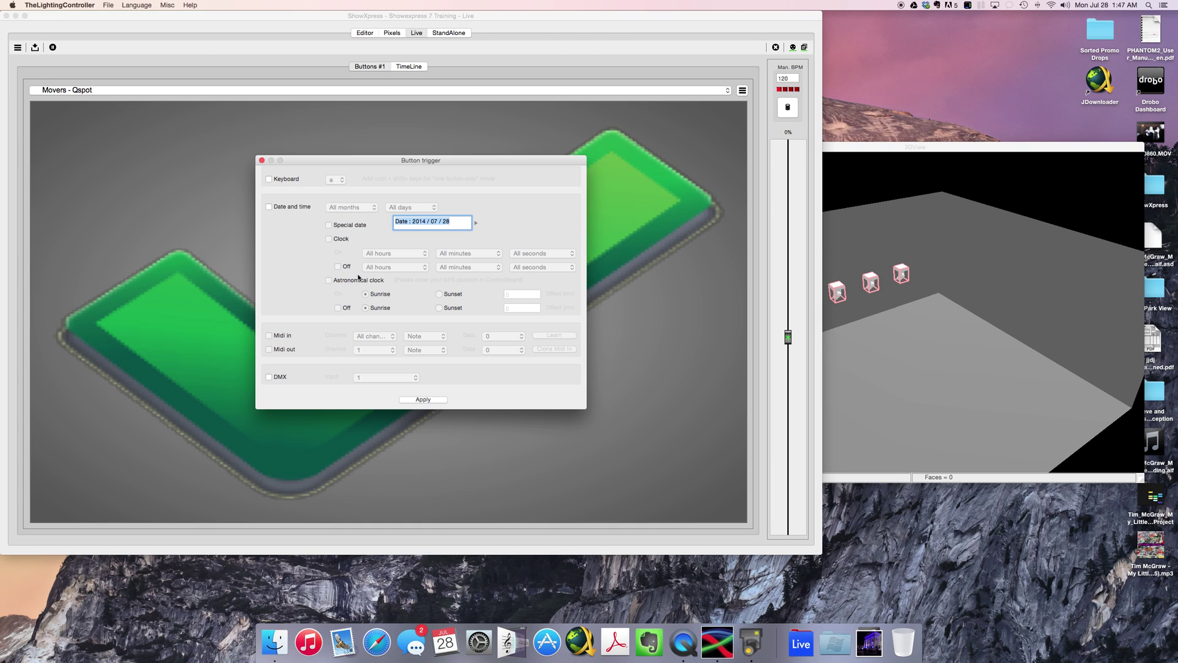
pyautogui.click(262, 161)
# Set the Circle 260s scene properties to Manual Speed with the speed slider enabled, and apply them
pyautogui.rightClick(336, 232)
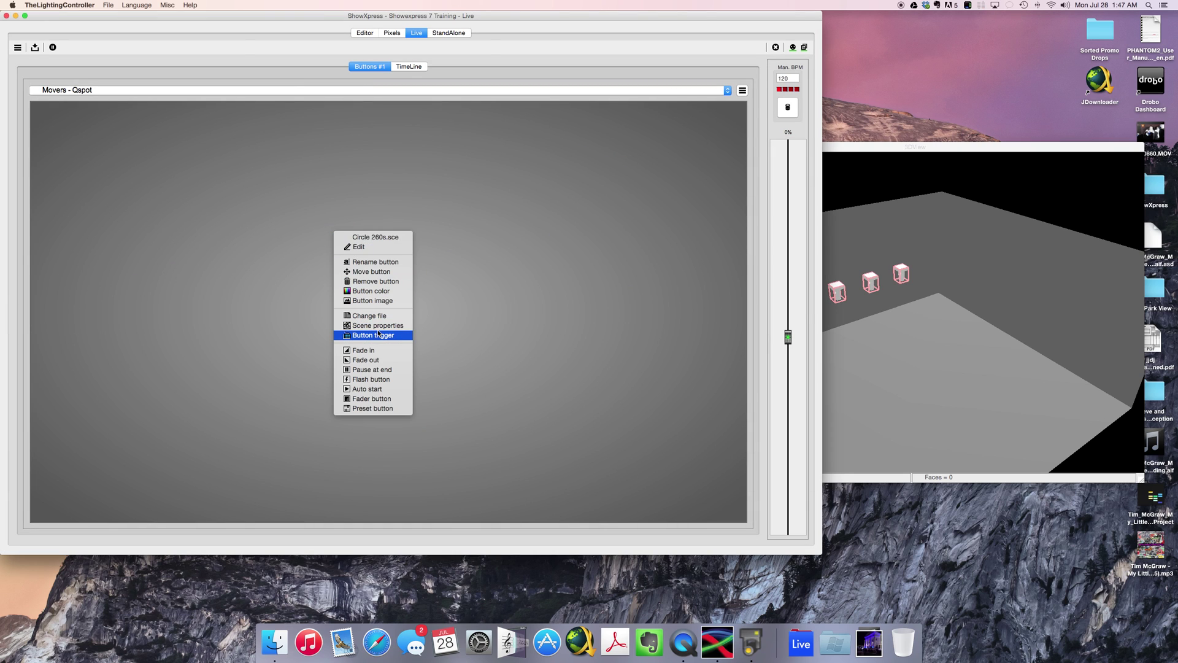
pyautogui.click(378, 328)
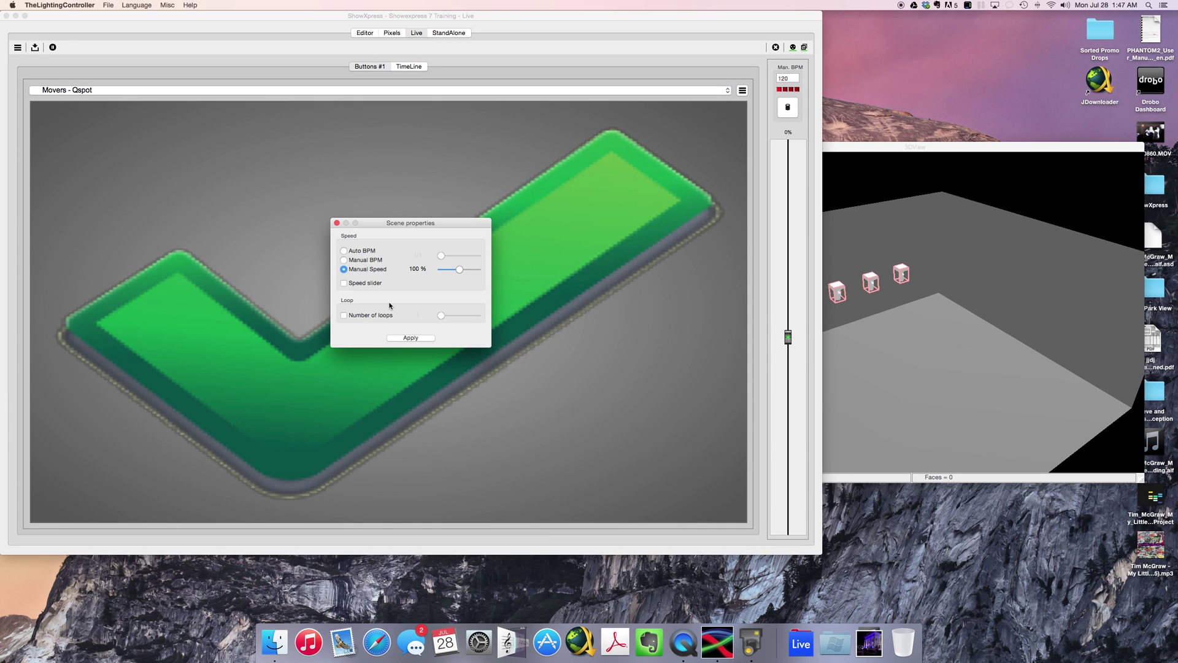
pyautogui.click(348, 260)
pyautogui.click(345, 269)
pyautogui.click(346, 260)
pyautogui.click(344, 269)
pyautogui.click(344, 260)
pyautogui.click(344, 270)
pyautogui.click(351, 284)
pyautogui.click(404, 337)
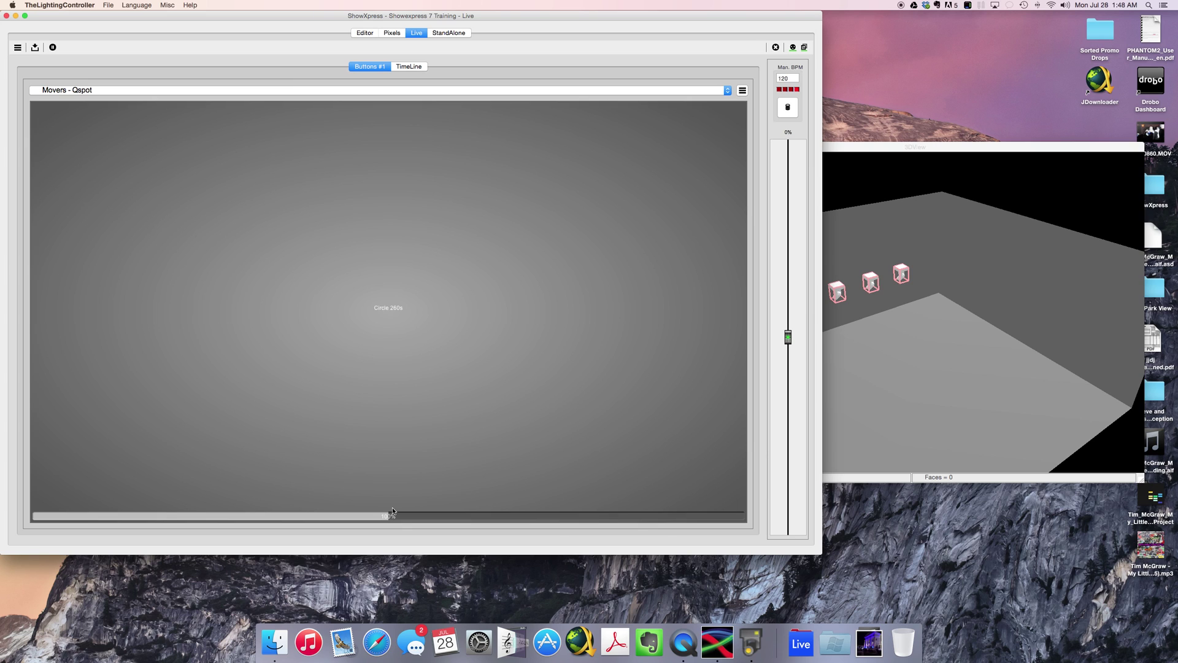
# Test the Circle 260s speed slider by lowering it to 25% and returning it to its midpoint
pyautogui.click(393, 510)
pyautogui.rightClick(393, 511)
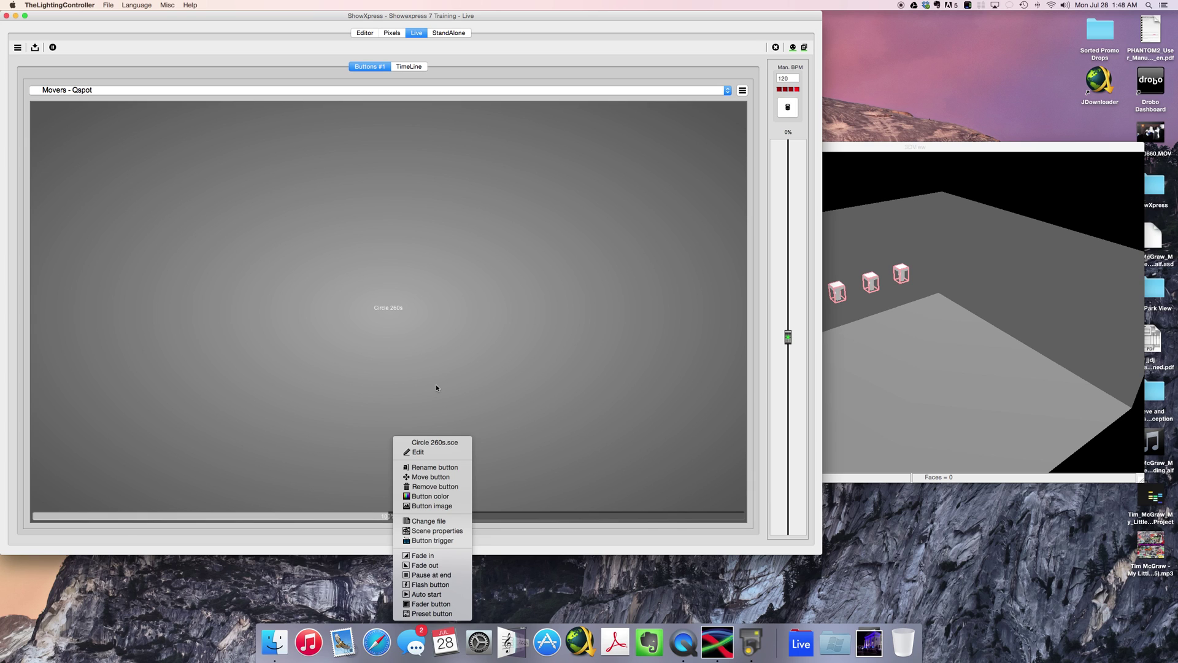
pyautogui.click(416, 605)
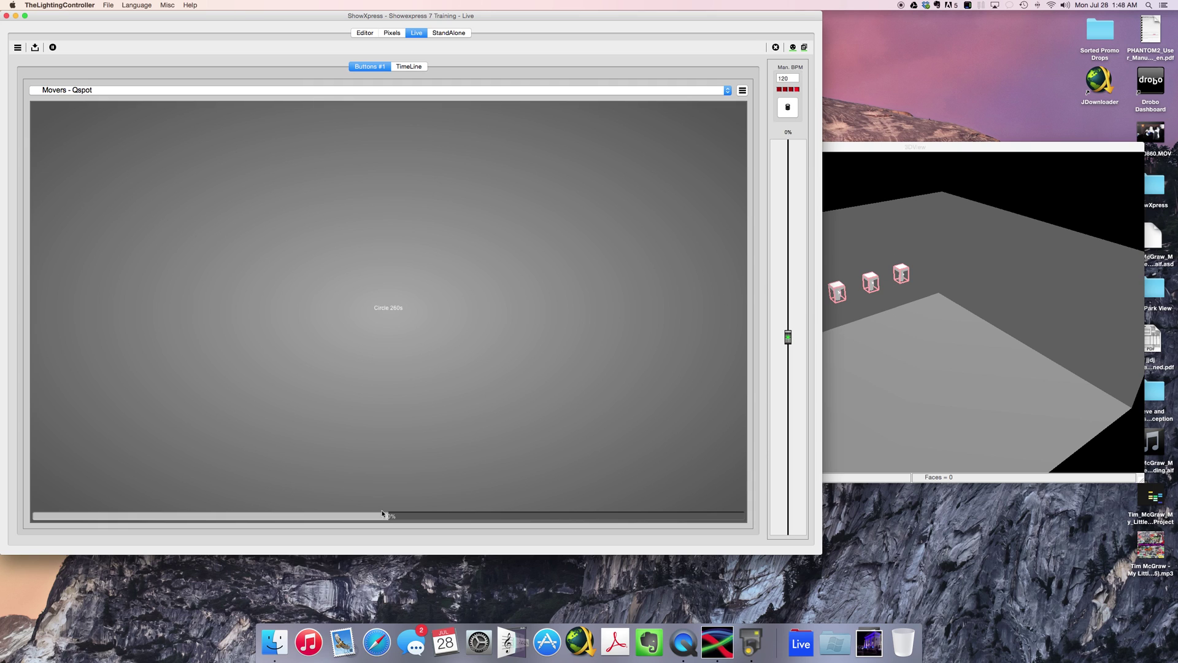
pyautogui.moveTo(383, 514); pyautogui.dragTo(72, 519)
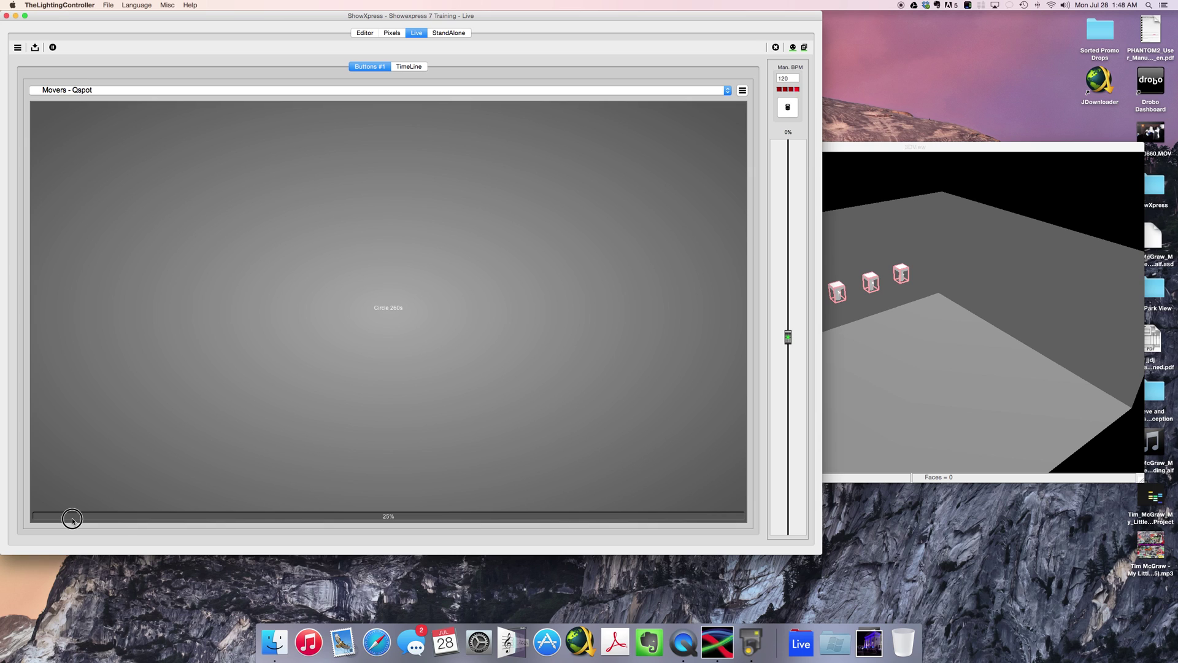
pyautogui.moveTo(72, 520); pyautogui.dragTo(410, 522)
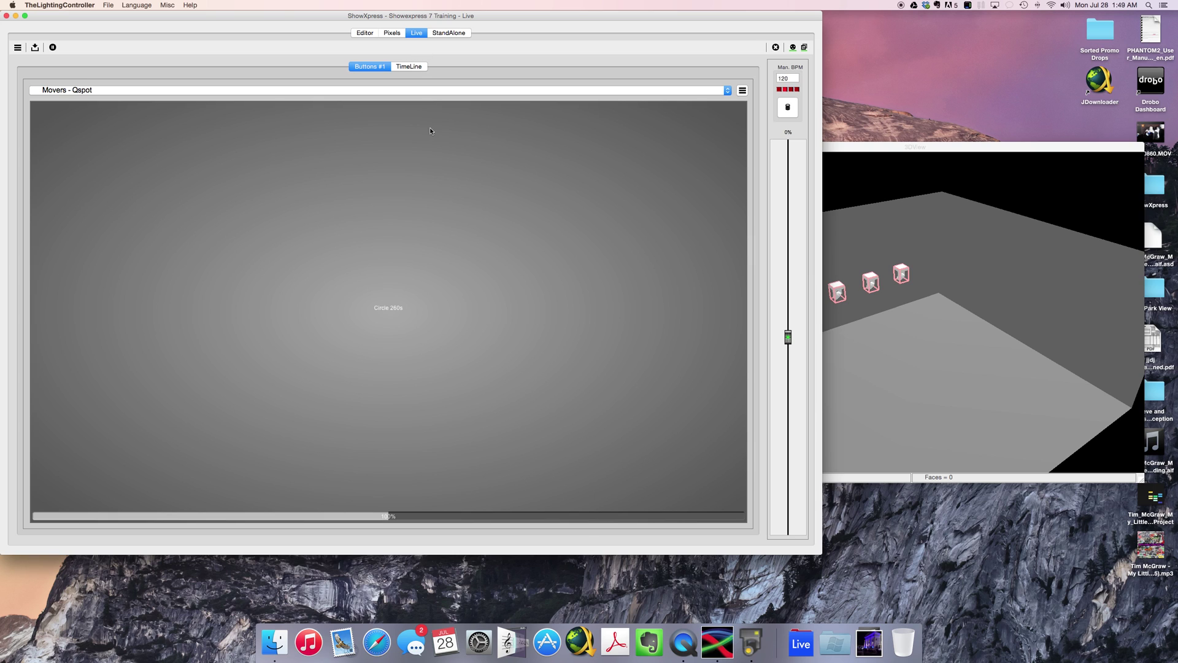
# Look through the Live TimeLine, StandAlone, Pixels and Editor sections to compare their layouts
pyautogui.click(407, 65)
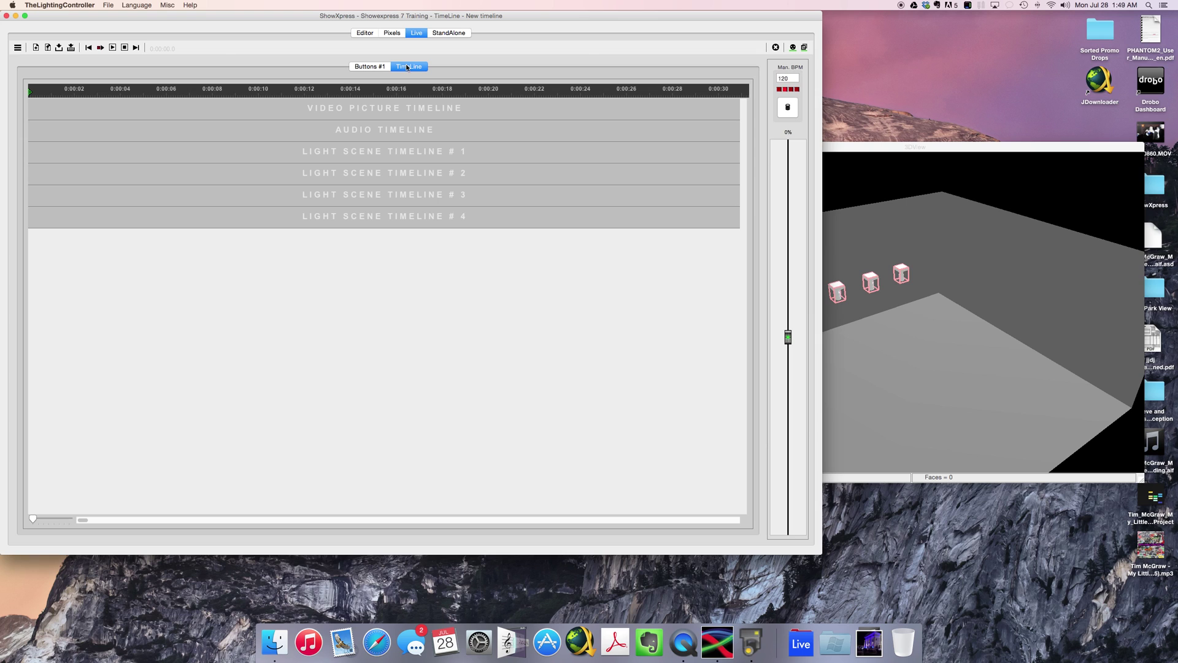
pyautogui.click(450, 34)
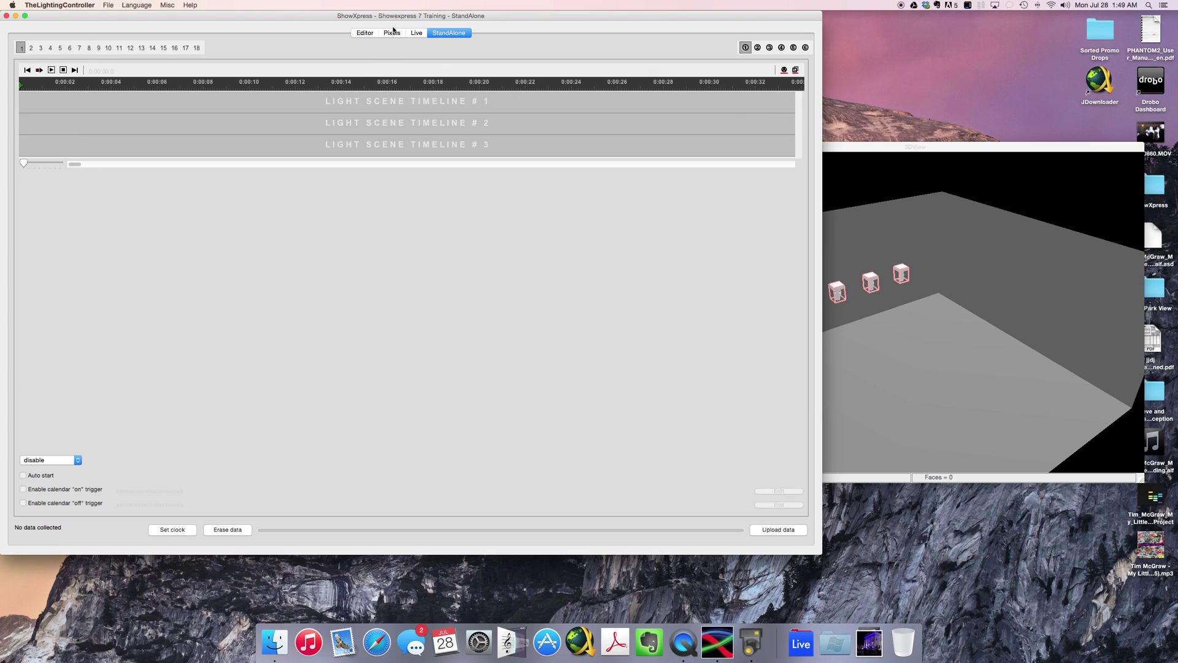
pyautogui.click(414, 34)
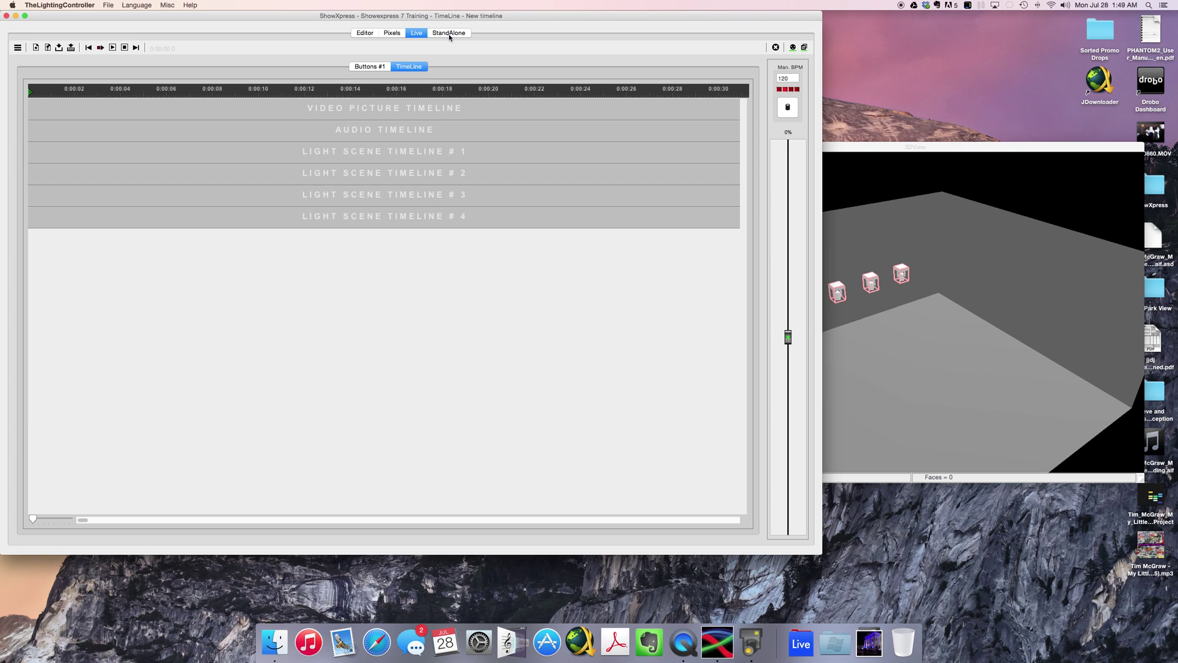
pyautogui.click(449, 33)
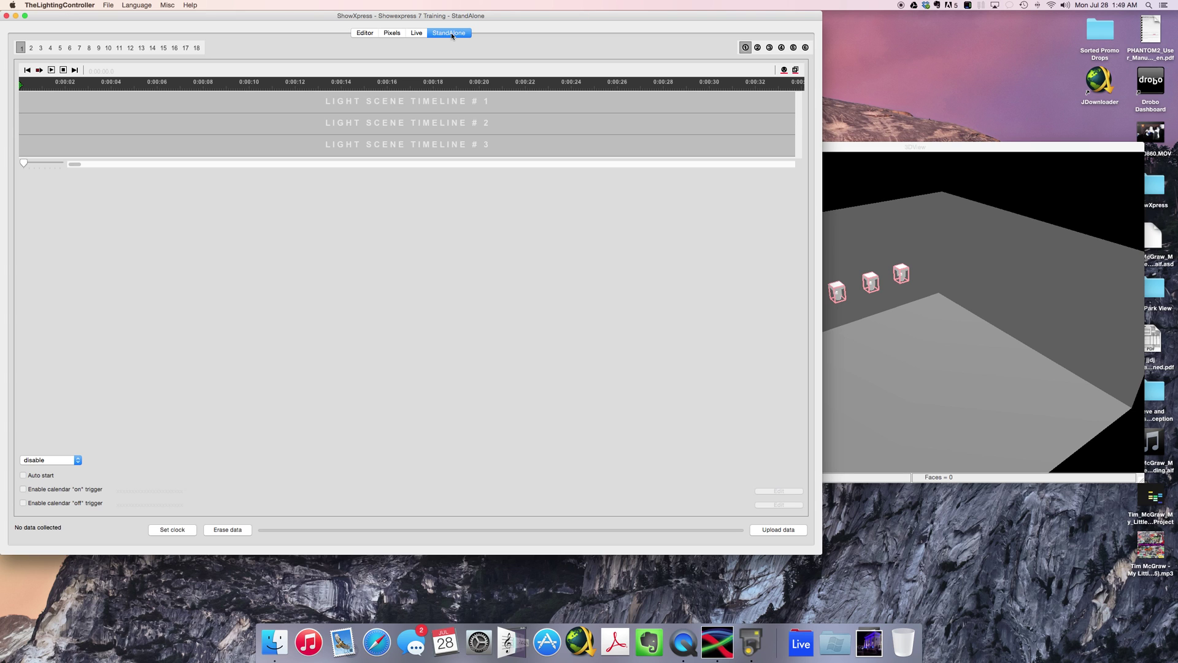
pyautogui.click(414, 34)
pyautogui.click(391, 34)
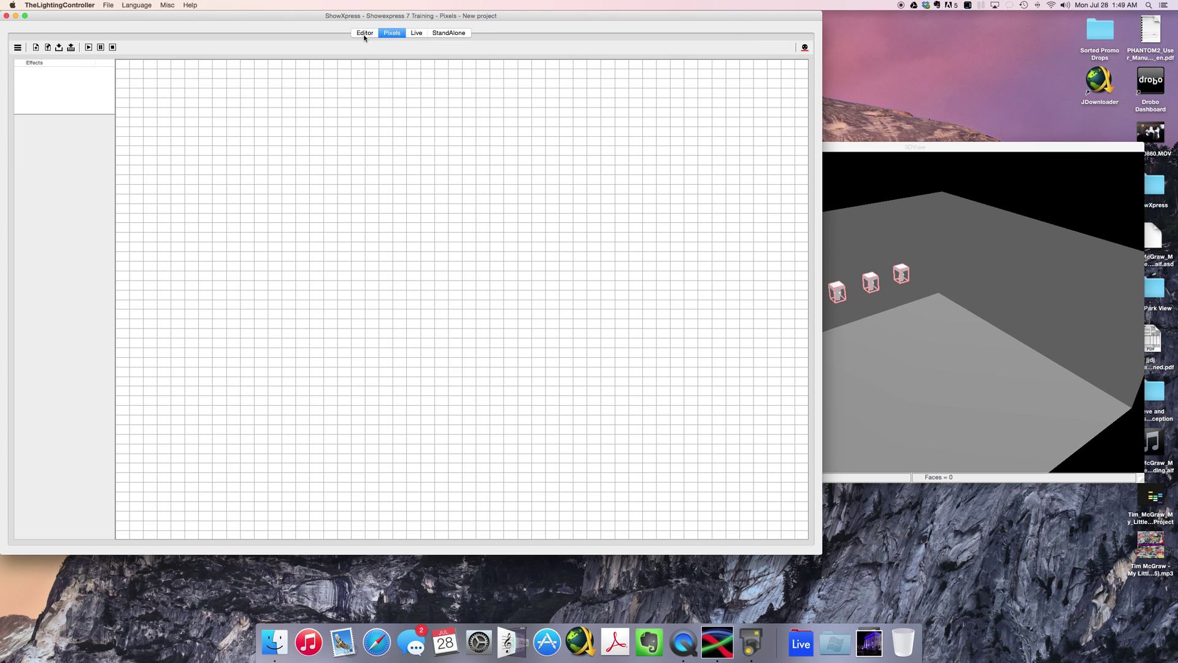
pyautogui.click(365, 33)
pyautogui.click(446, 33)
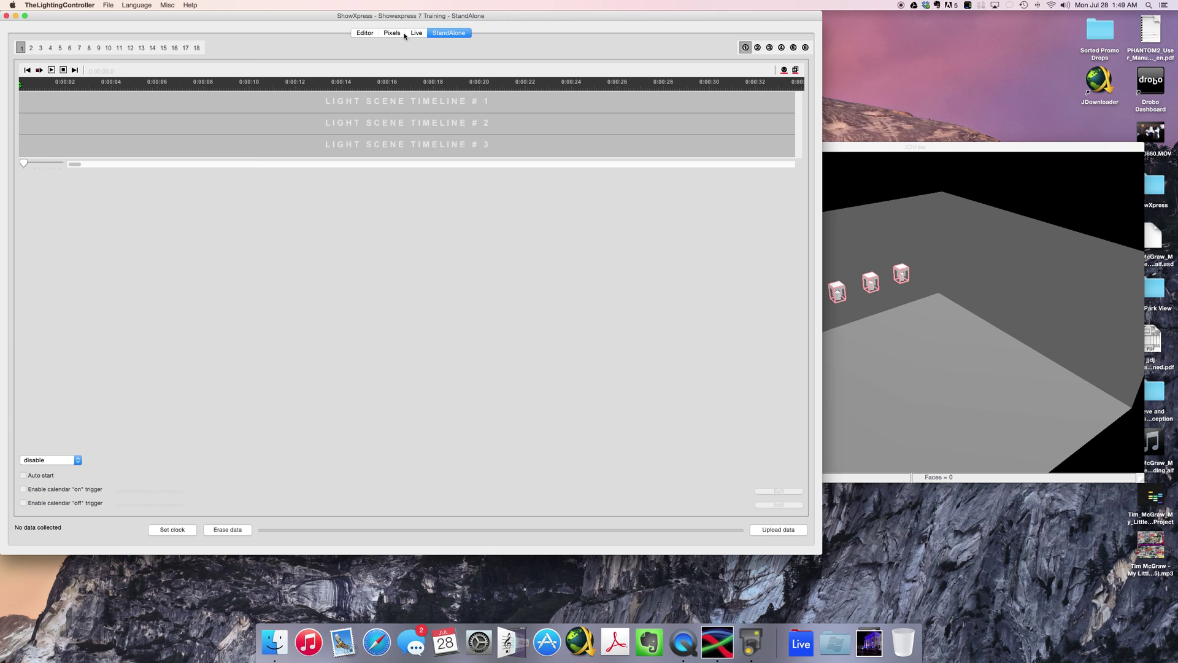
# Open the Pixels section and maximize the main ShowXpress window
pyautogui.click(390, 33)
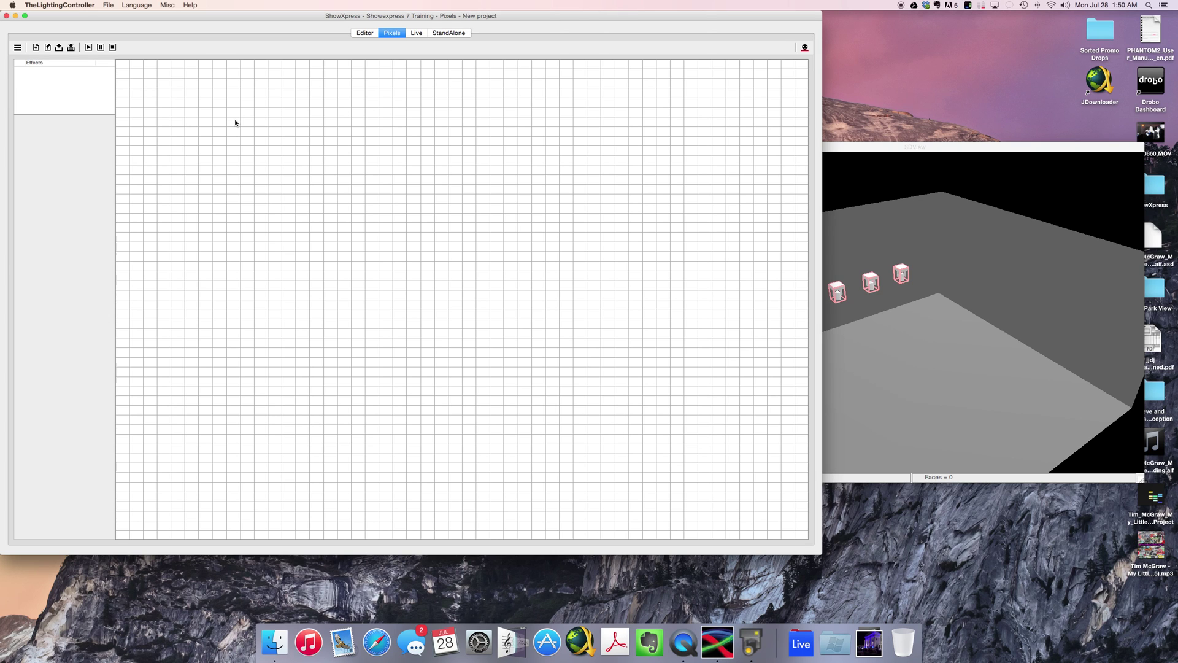
pyautogui.click(24, 16)
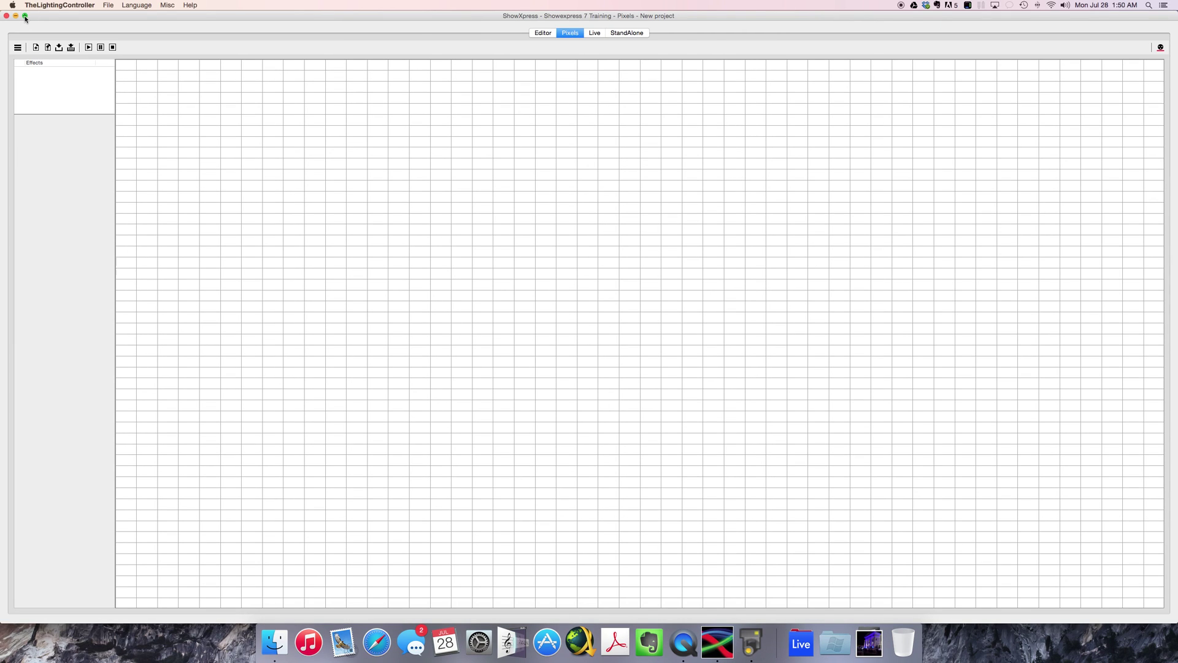